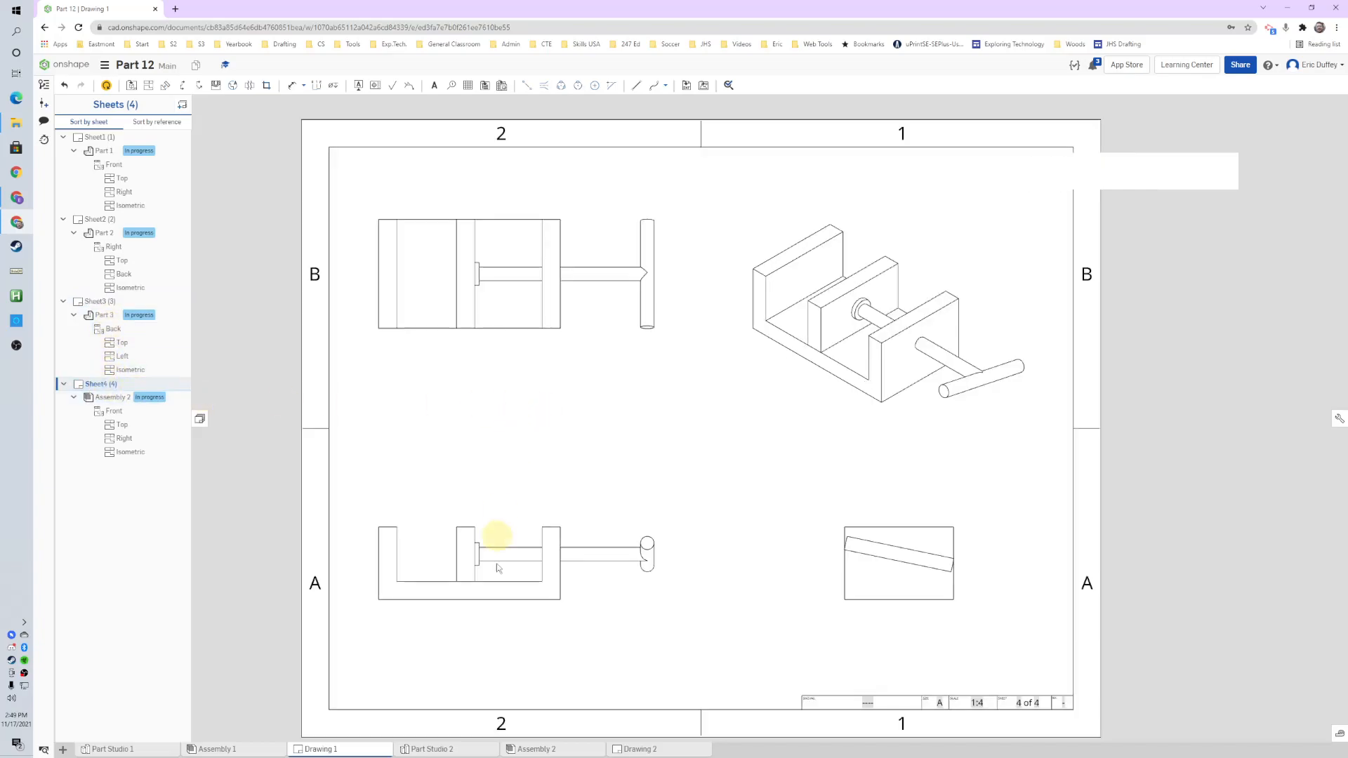
Step: In Part Studio 2, start a fillet with the far end wall's front top edge, outer top edge and two outer vertical edges
left_click(430, 749)
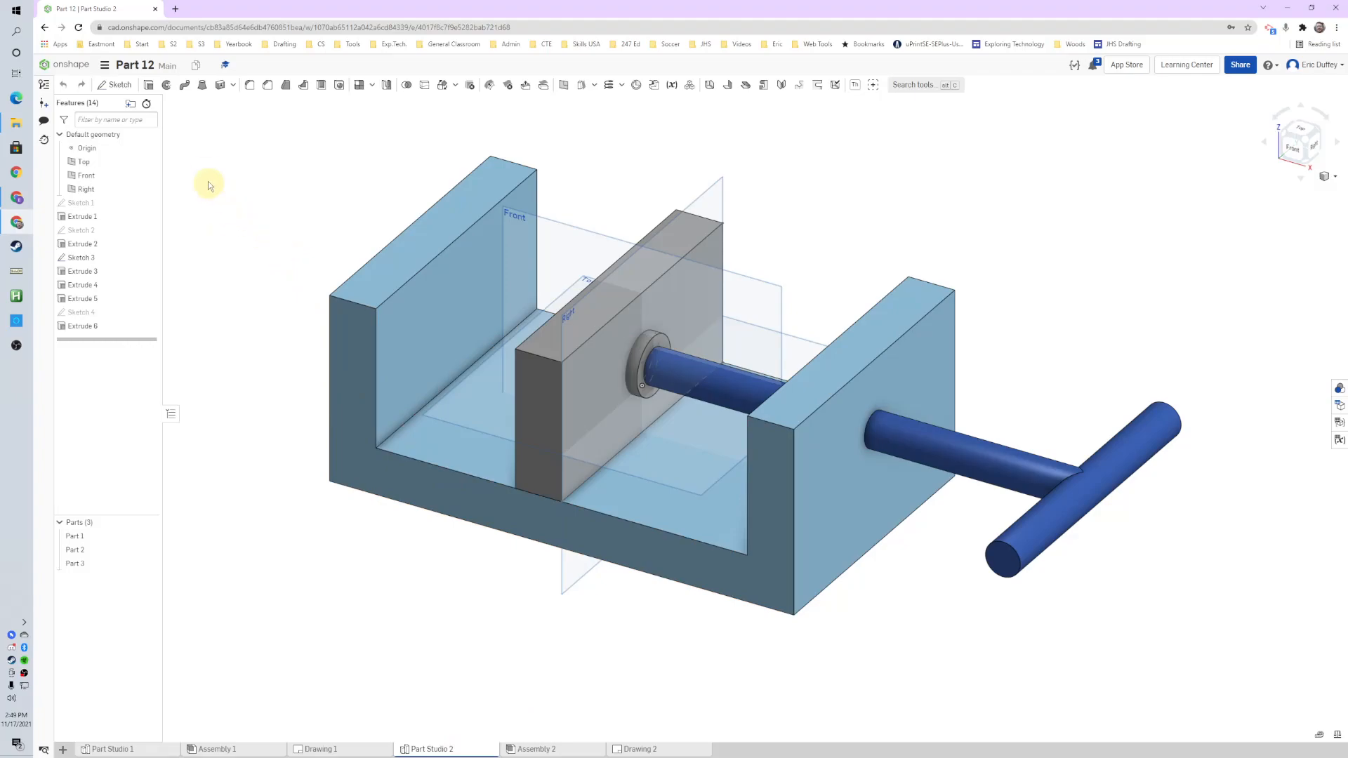
left_click(249, 85)
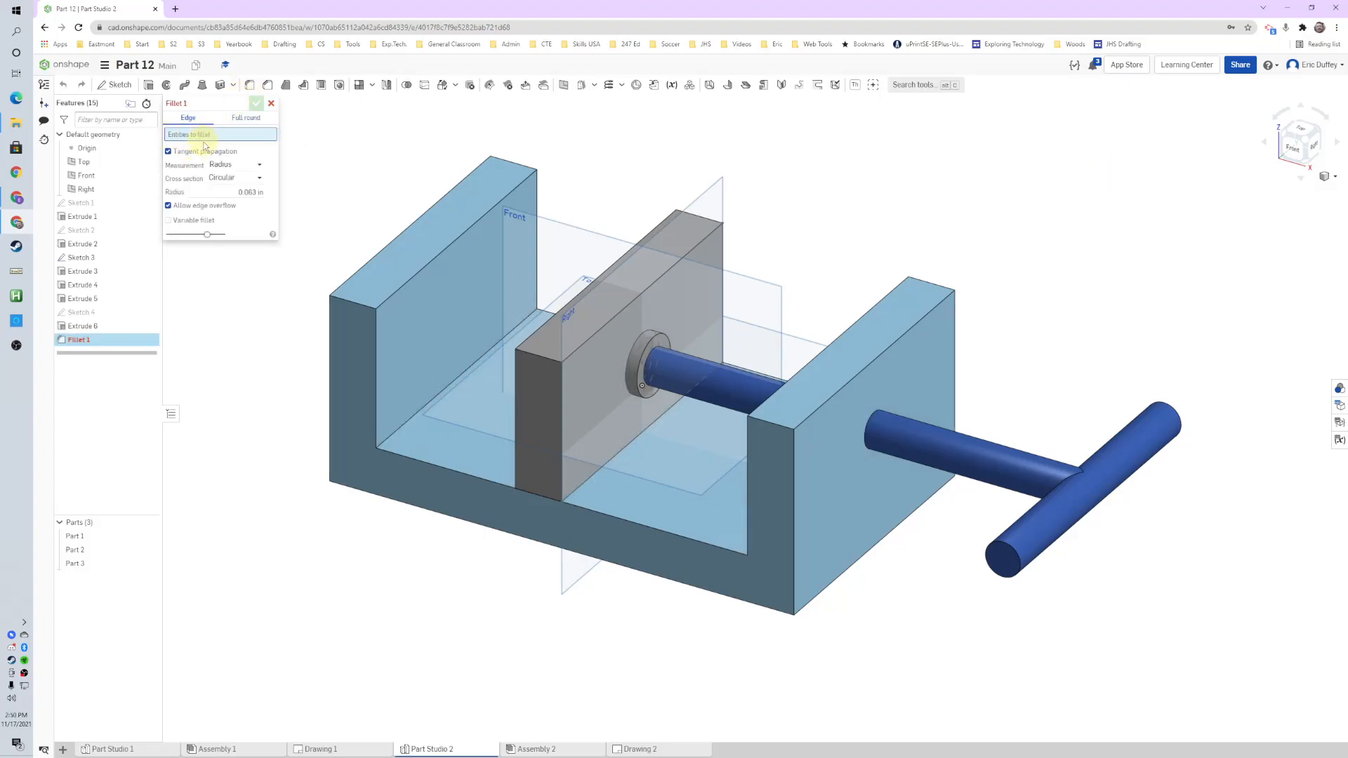
left_click(350, 301)
right_click_drag(292, 307, 342, 340)
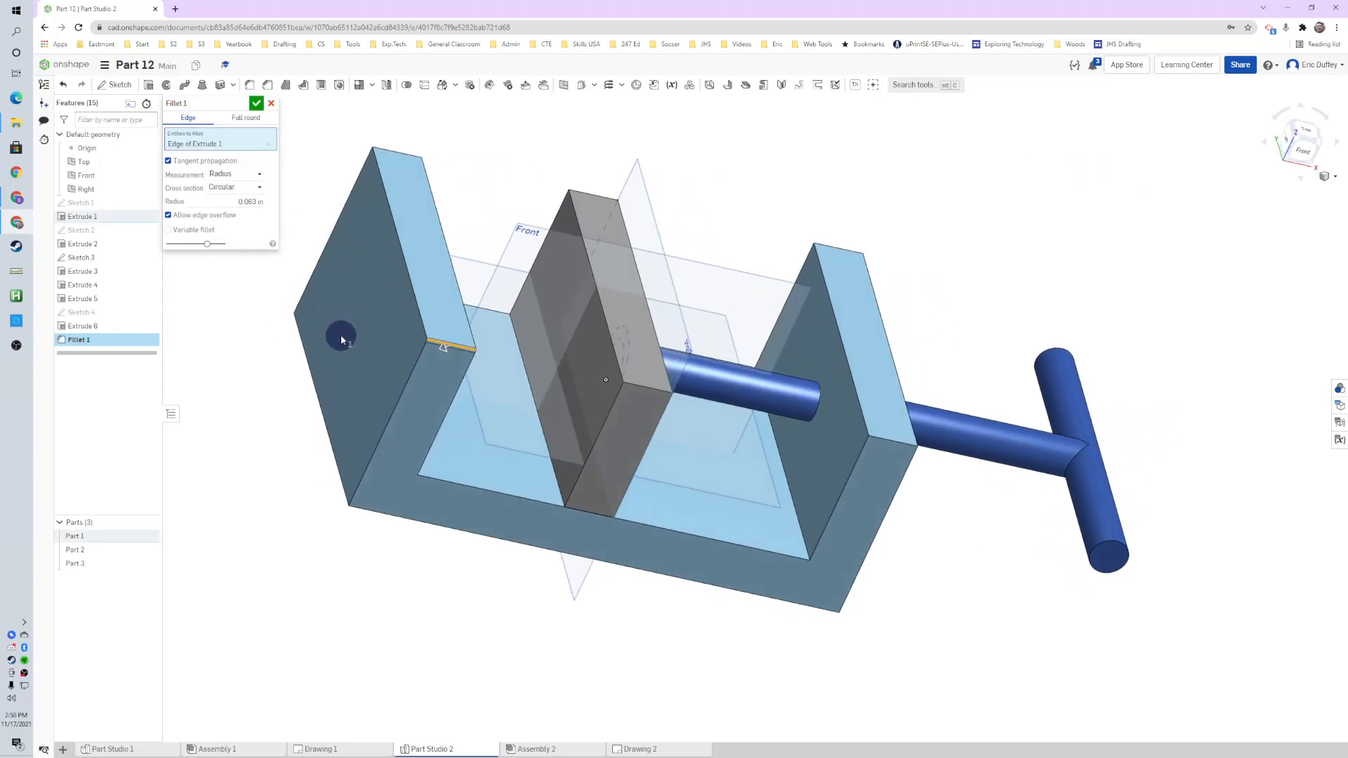
left_click(412, 286)
left_click(421, 390)
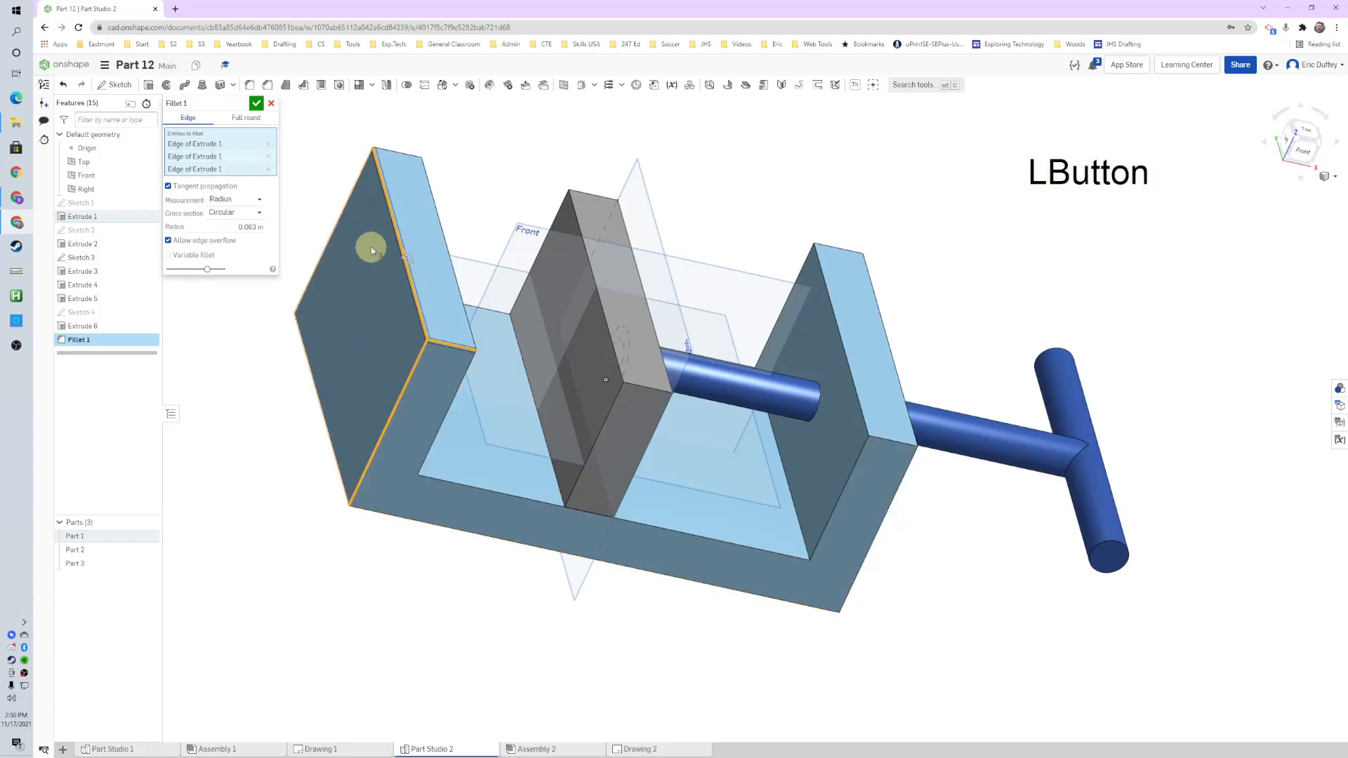
left_click(351, 195)
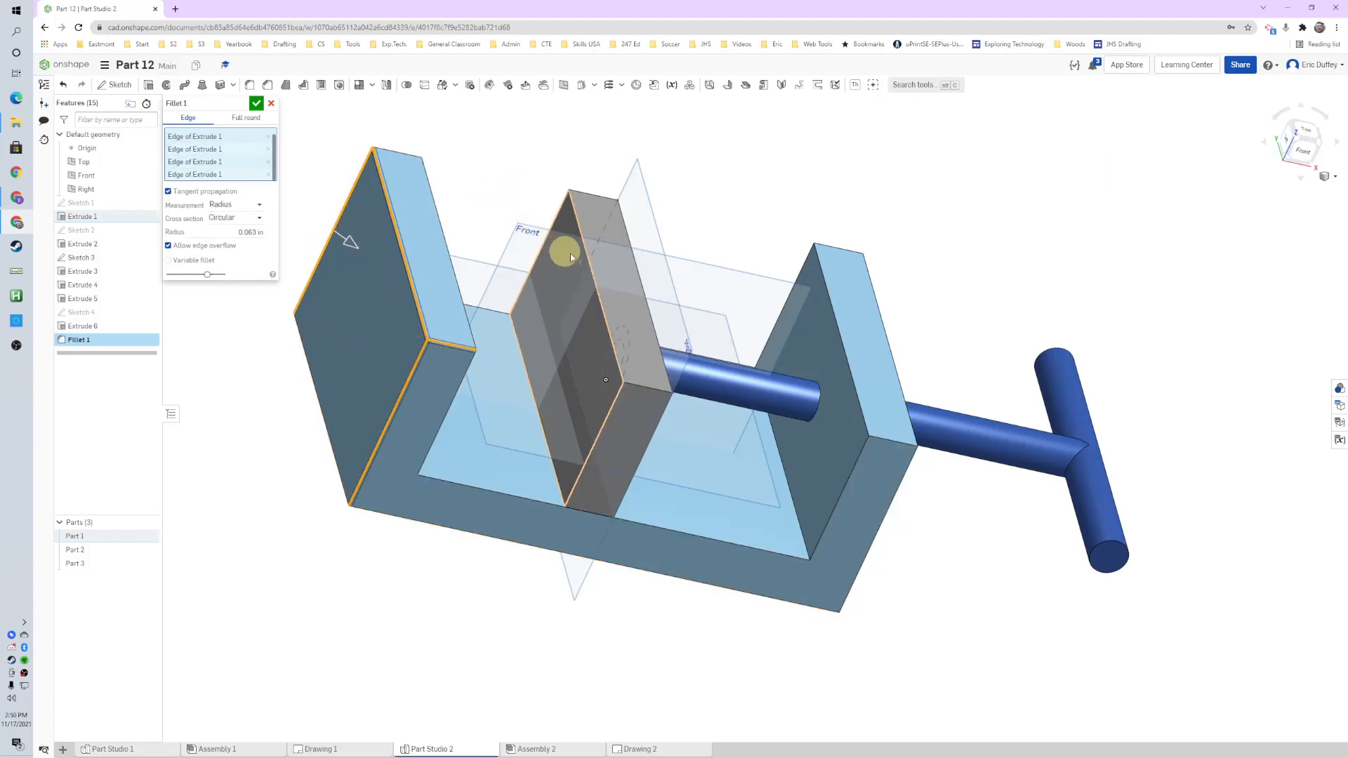
Step: Add the middle plate's two short top edges and the handle-side wall's short top, outer top and outer vertical edges to the fillet
left_click(665, 397)
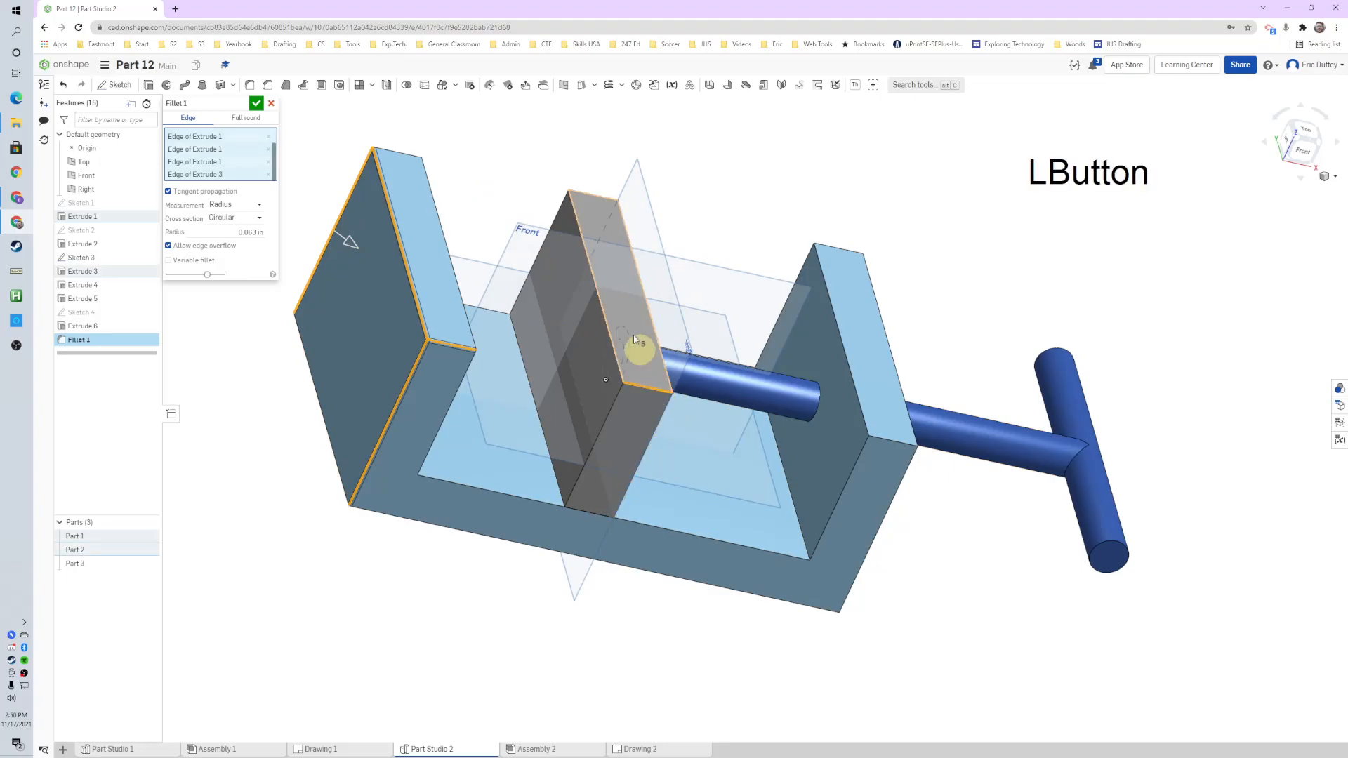
left_click(601, 194)
scroll(977, 363, "up", 3)
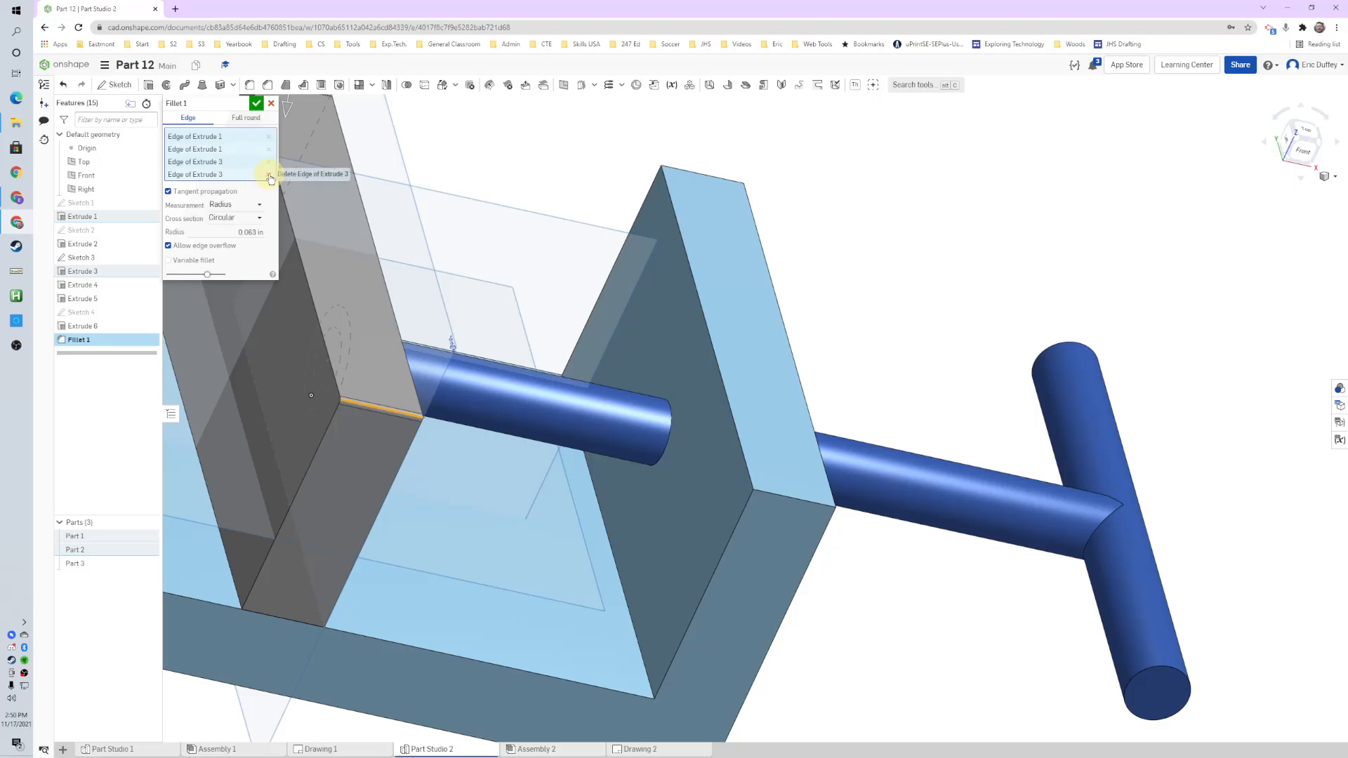
right_click_drag(948, 476, 713, 473)
left_click(714, 473)
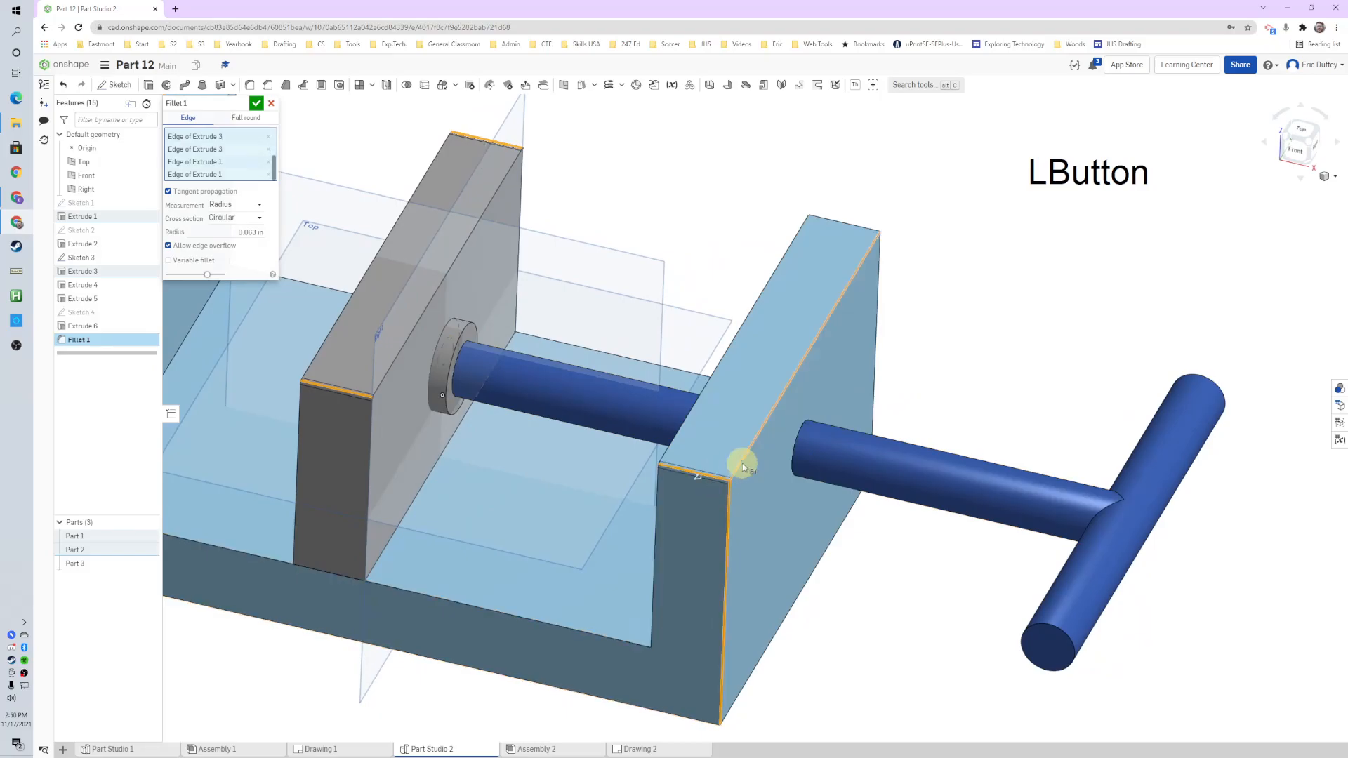
left_click(879, 305)
left_click(860, 232)
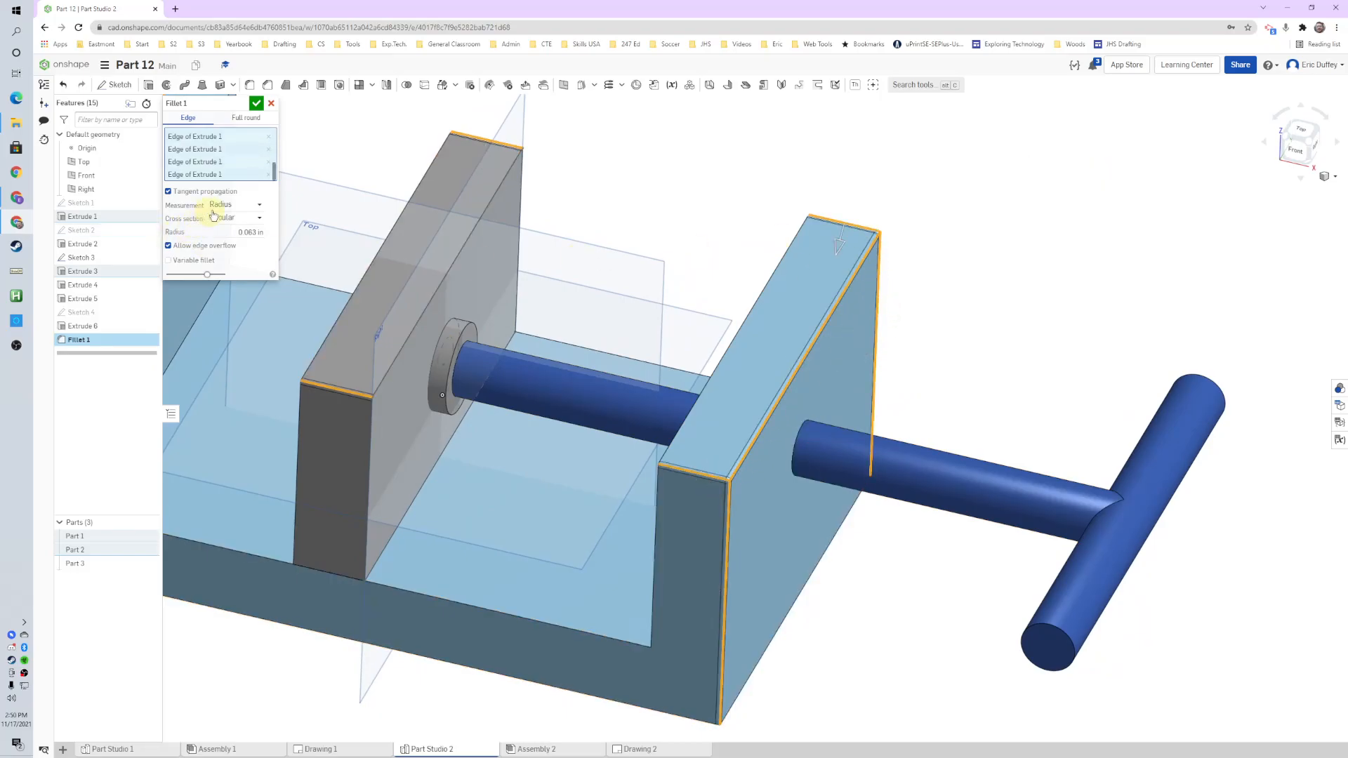
Step: Set the radius of the edge fillet to 0.5 in
left_click(242, 232)
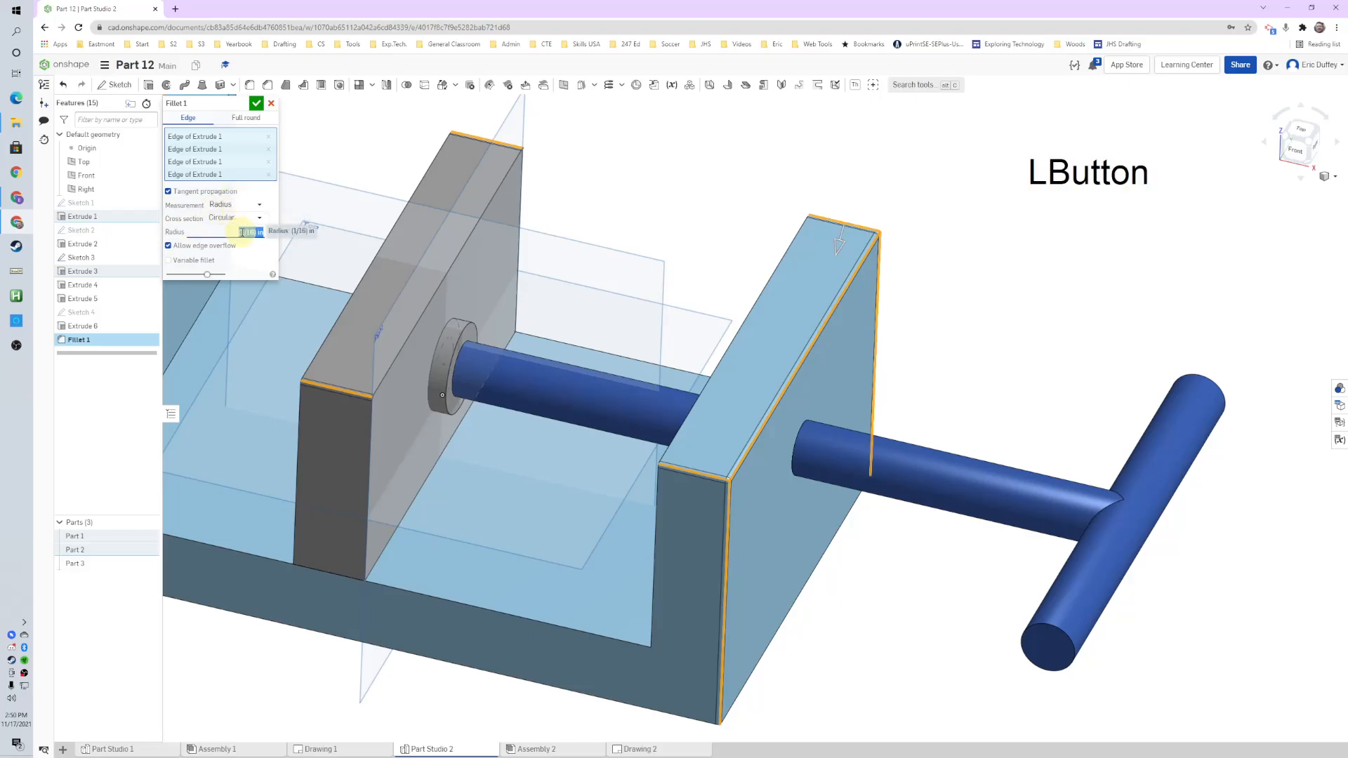
type(".5")
key("Return")
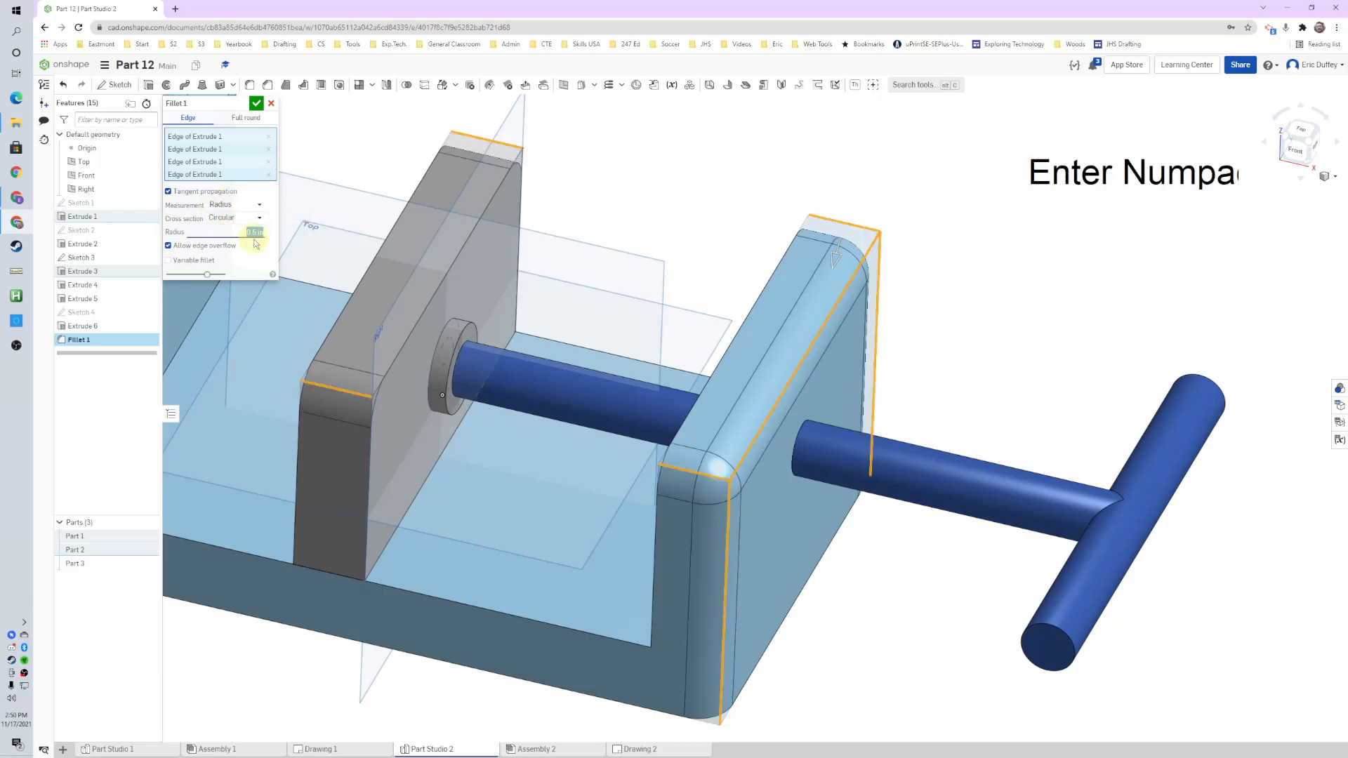
scroll(720, 248, "up", 3)
middle_click_drag(702, 235, 687, 361)
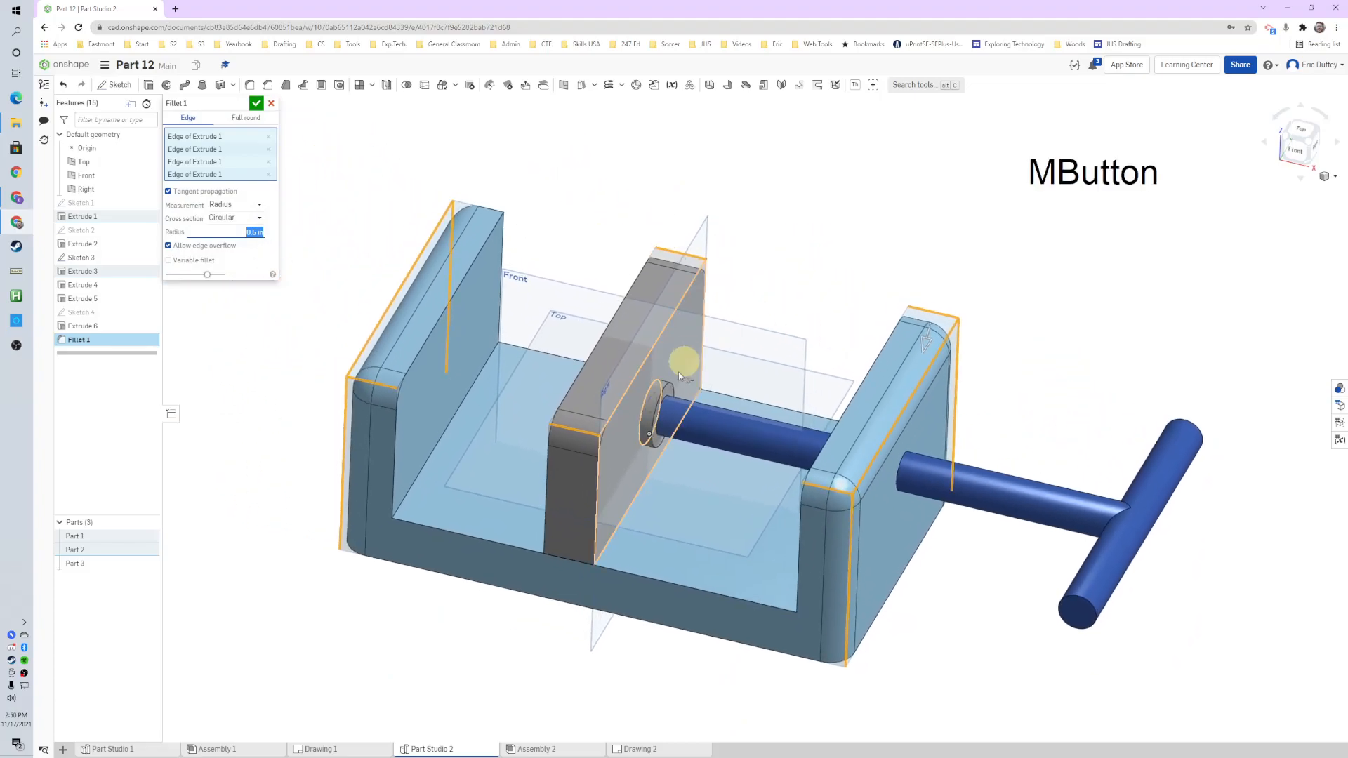
middle_click_drag(831, 303, 821, 294)
right_click_drag(822, 295, 795, 281)
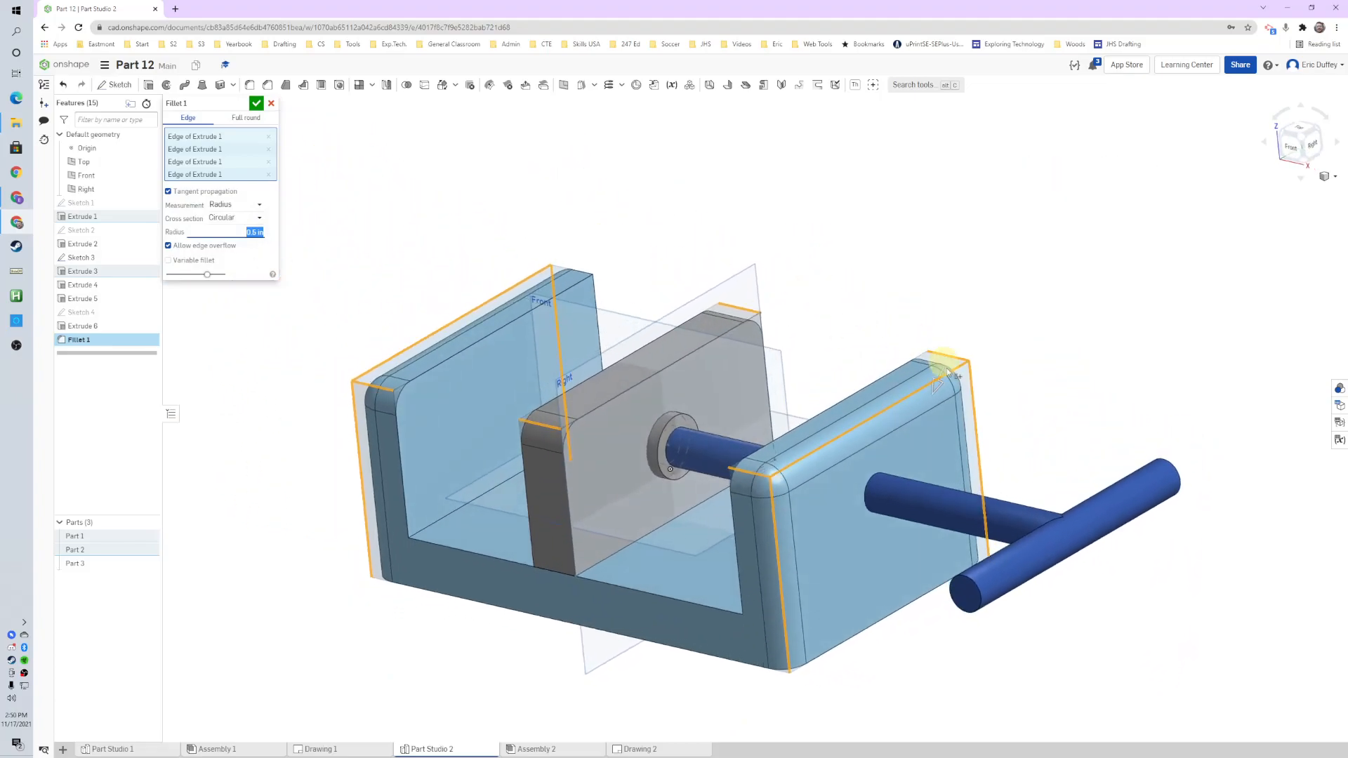
Step: Try adjusting the fillet radius on the model to about 0.41 in, restore it to 0.5 in and accept the fillet
mouse_move(939, 382)
left_mouse_down()
mouse_move(935, 417)
mouse_move(945, 386)
left_mouse_up()
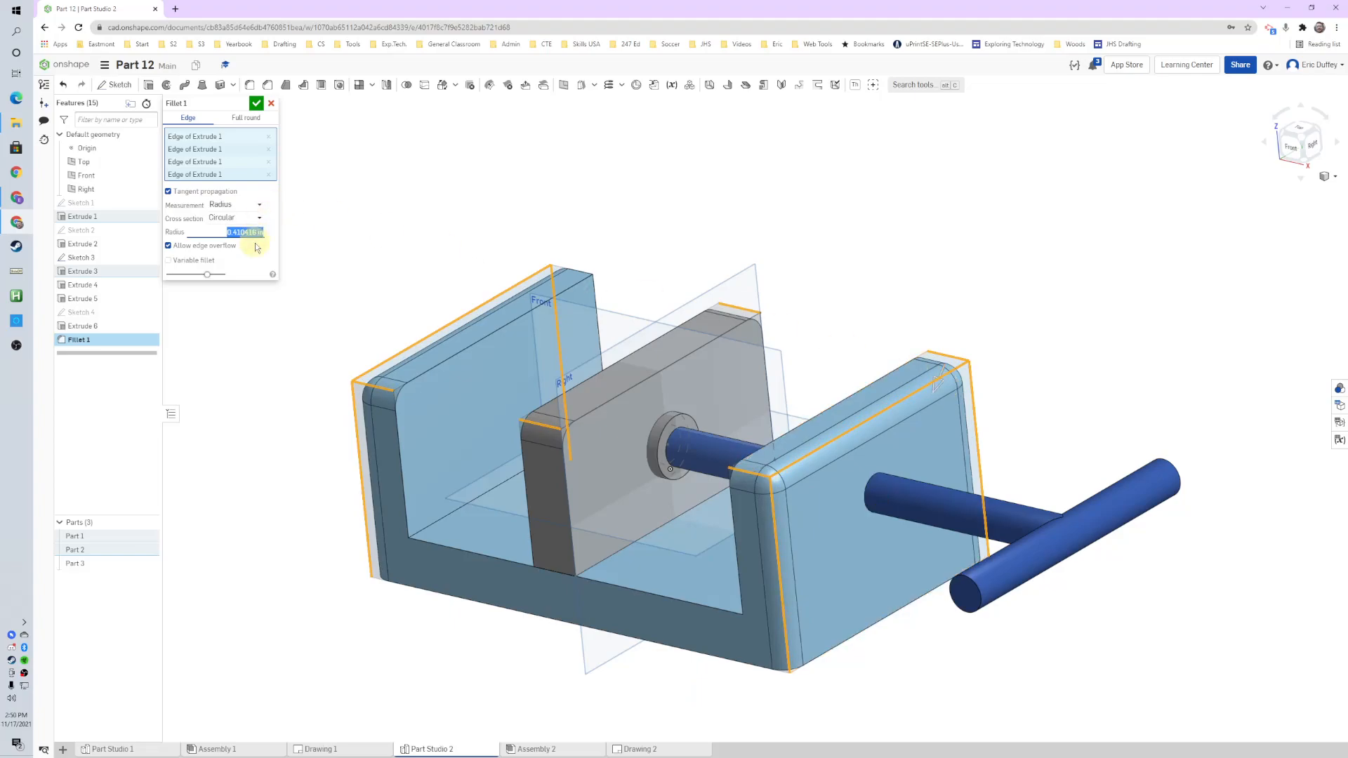
type("0.15")
key("Return")
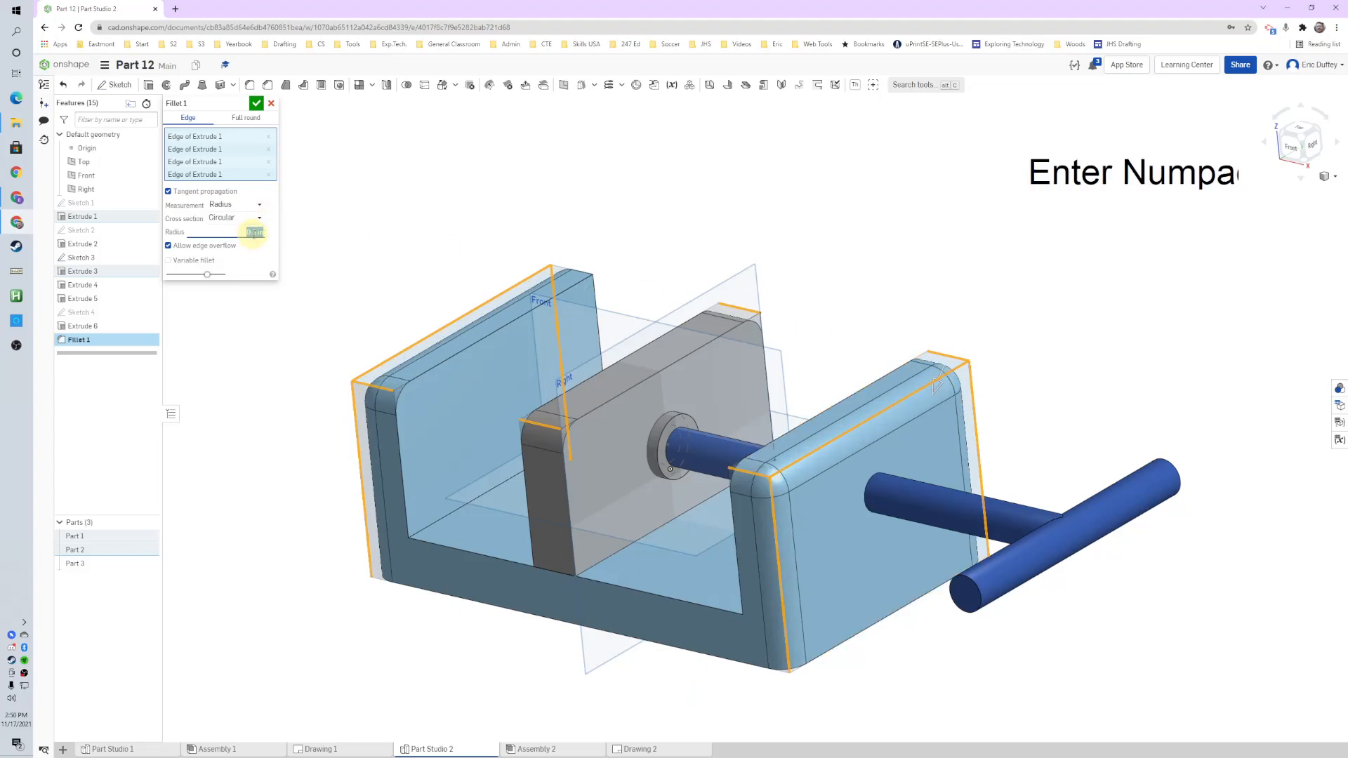
left_click(257, 104)
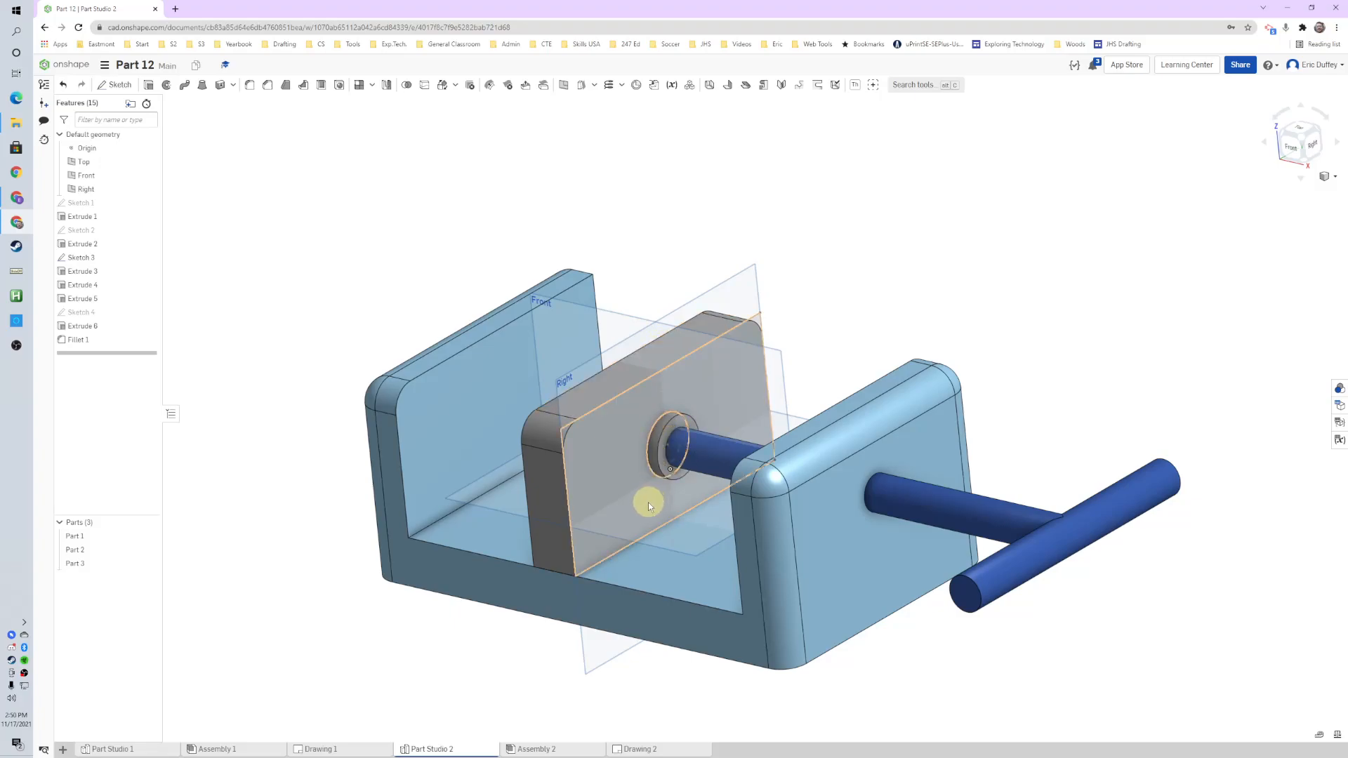
Step: Change the appearance color of Part 2, the middle plate, to yellow-orange (FAB601)
middle_click_drag(952, 284, 905, 264)
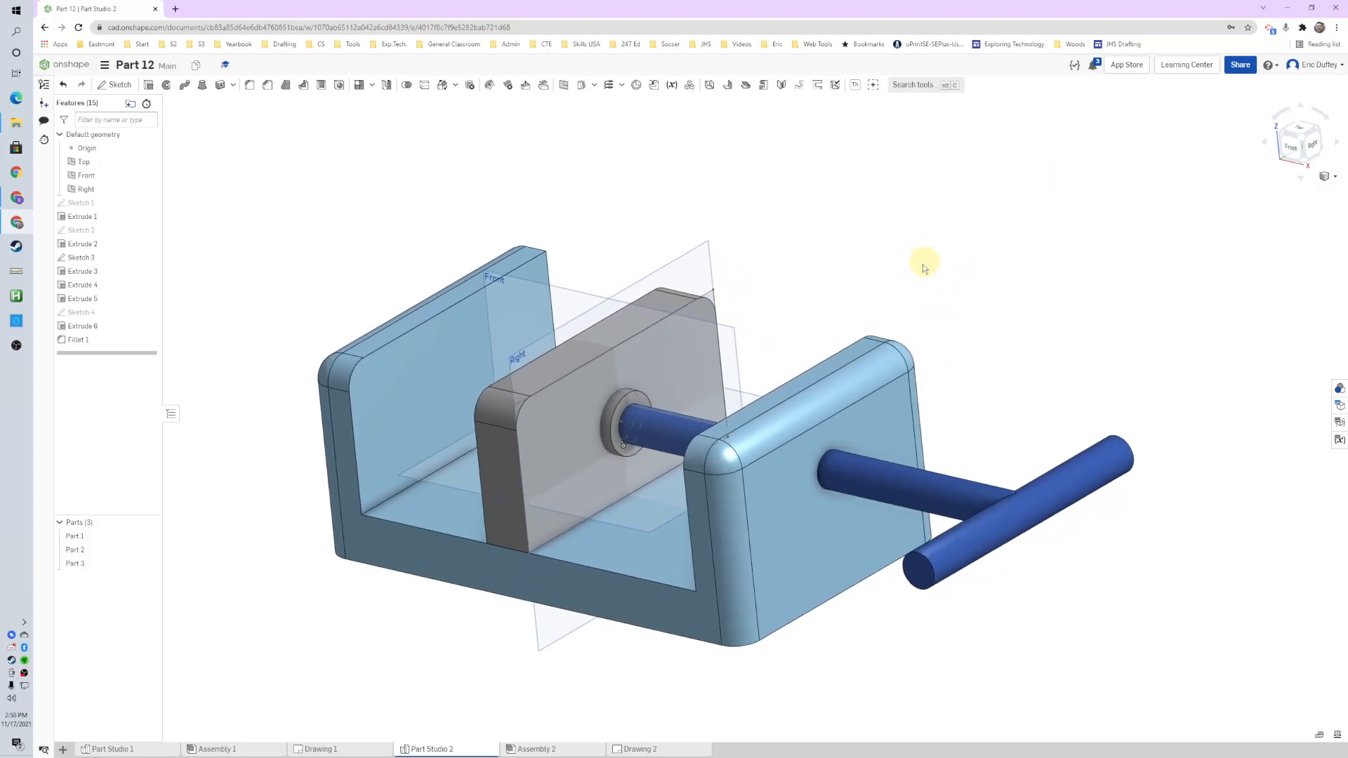
left_click(1340, 389)
left_click(1202, 158)
left_click(1174, 193)
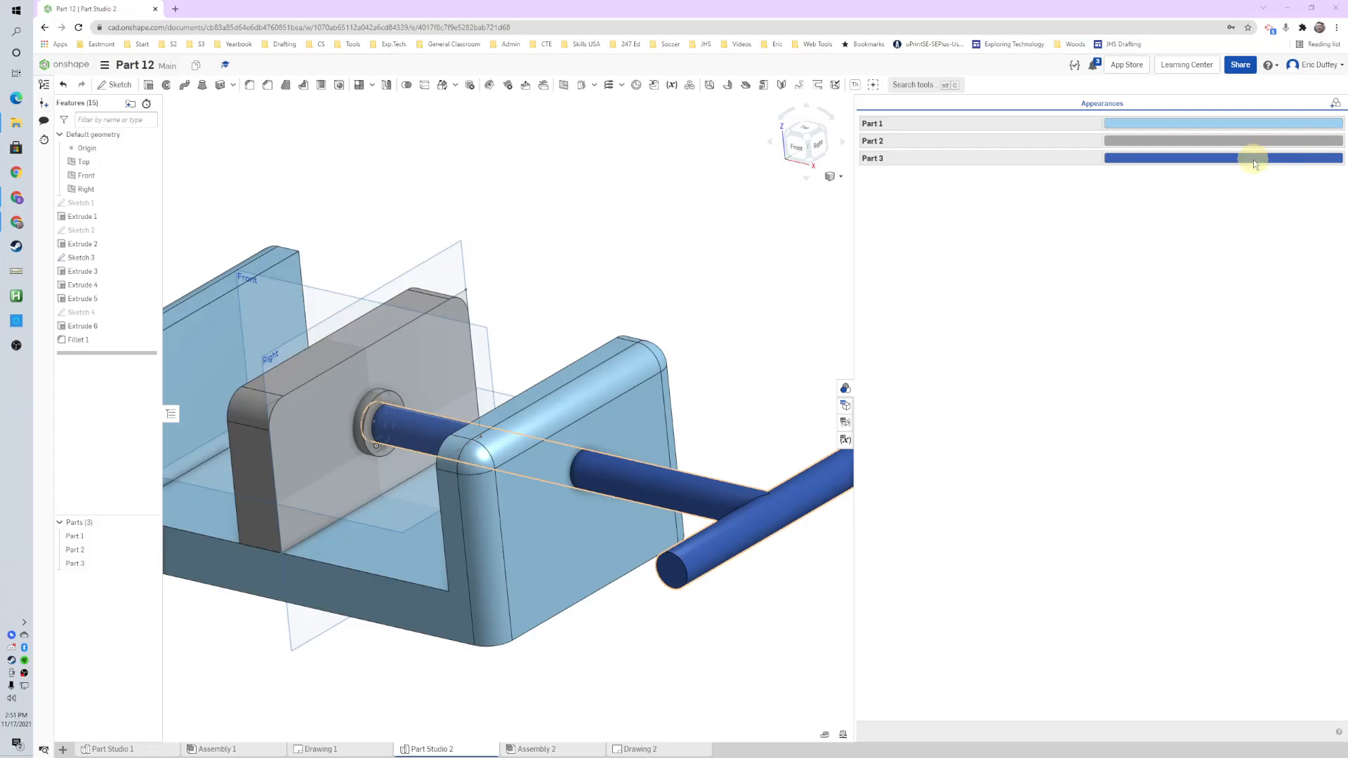
left_click(1159, 142)
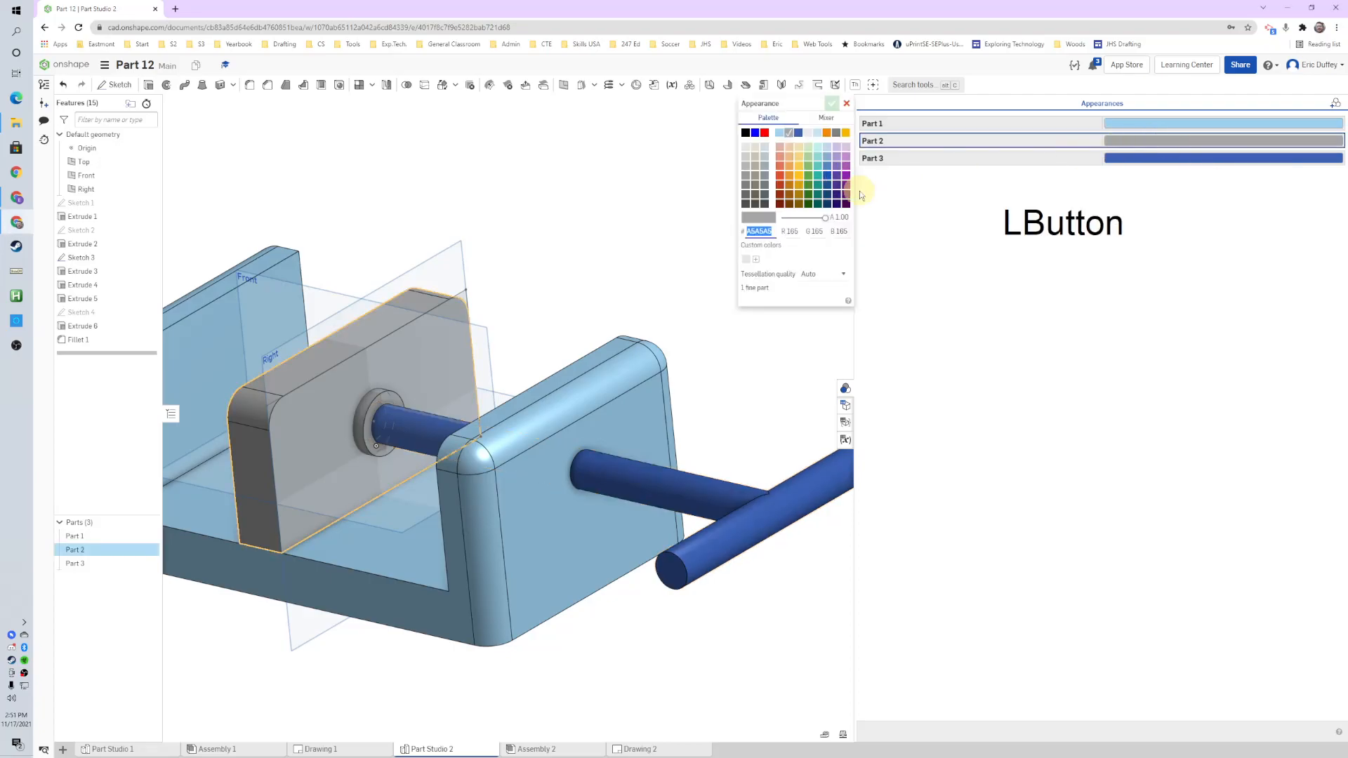
left_click(846, 133)
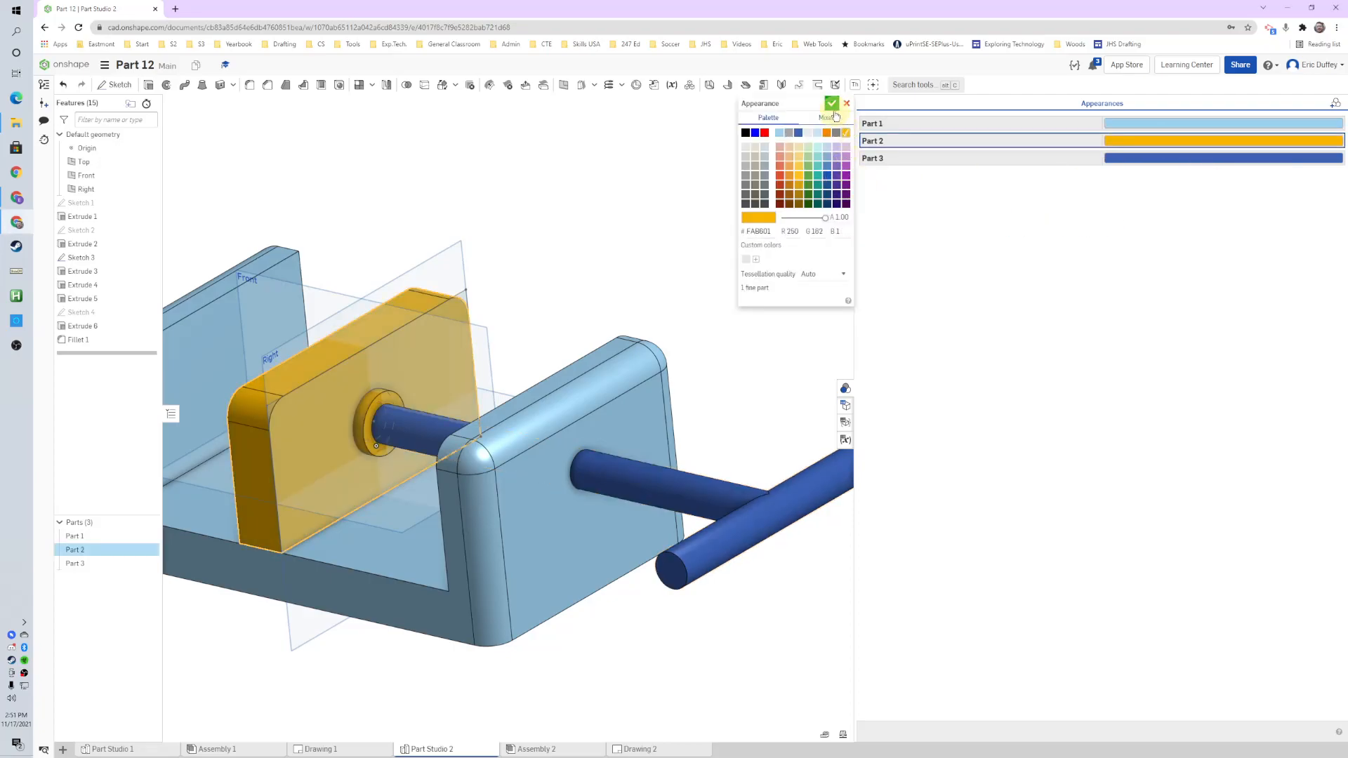
left_click(831, 105)
left_click(846, 390)
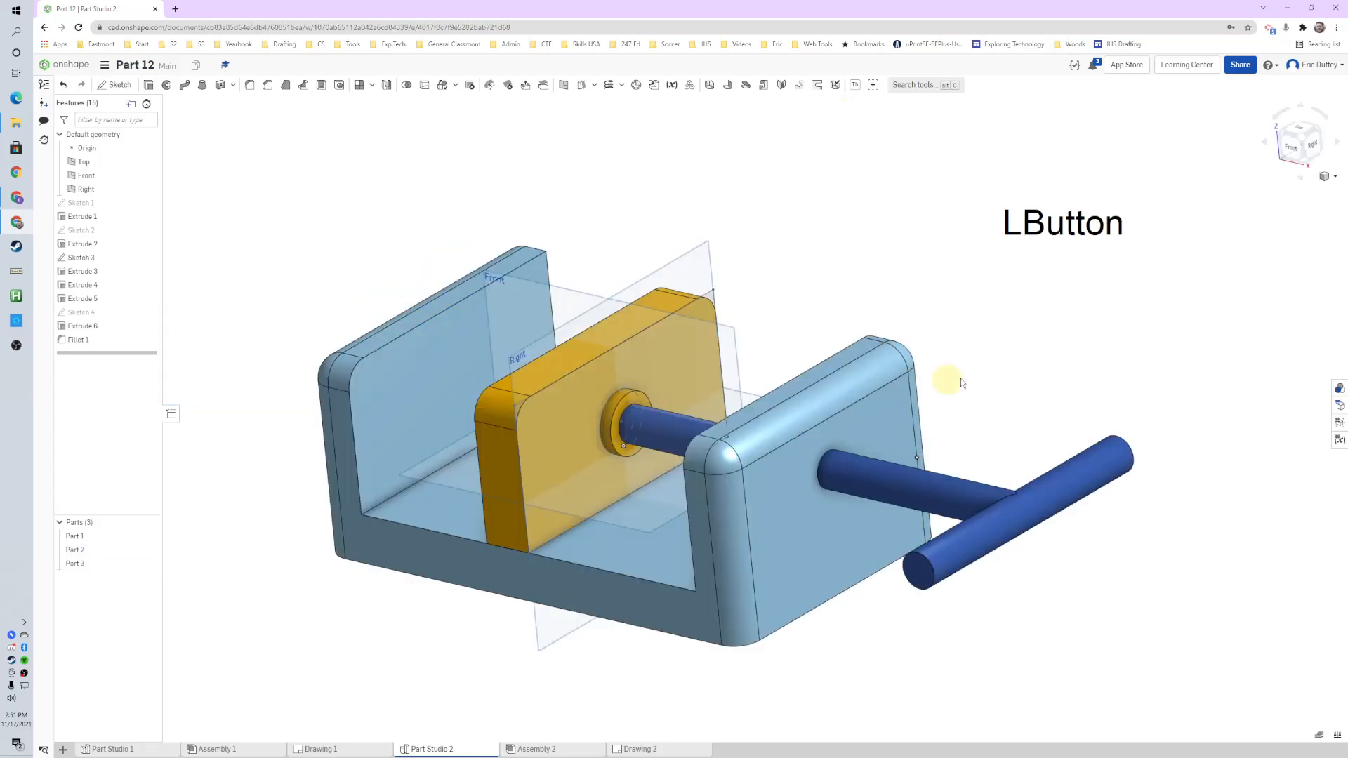
middle_click_drag(834, 257, 913, 273)
scroll(1125, 394, "down", 2)
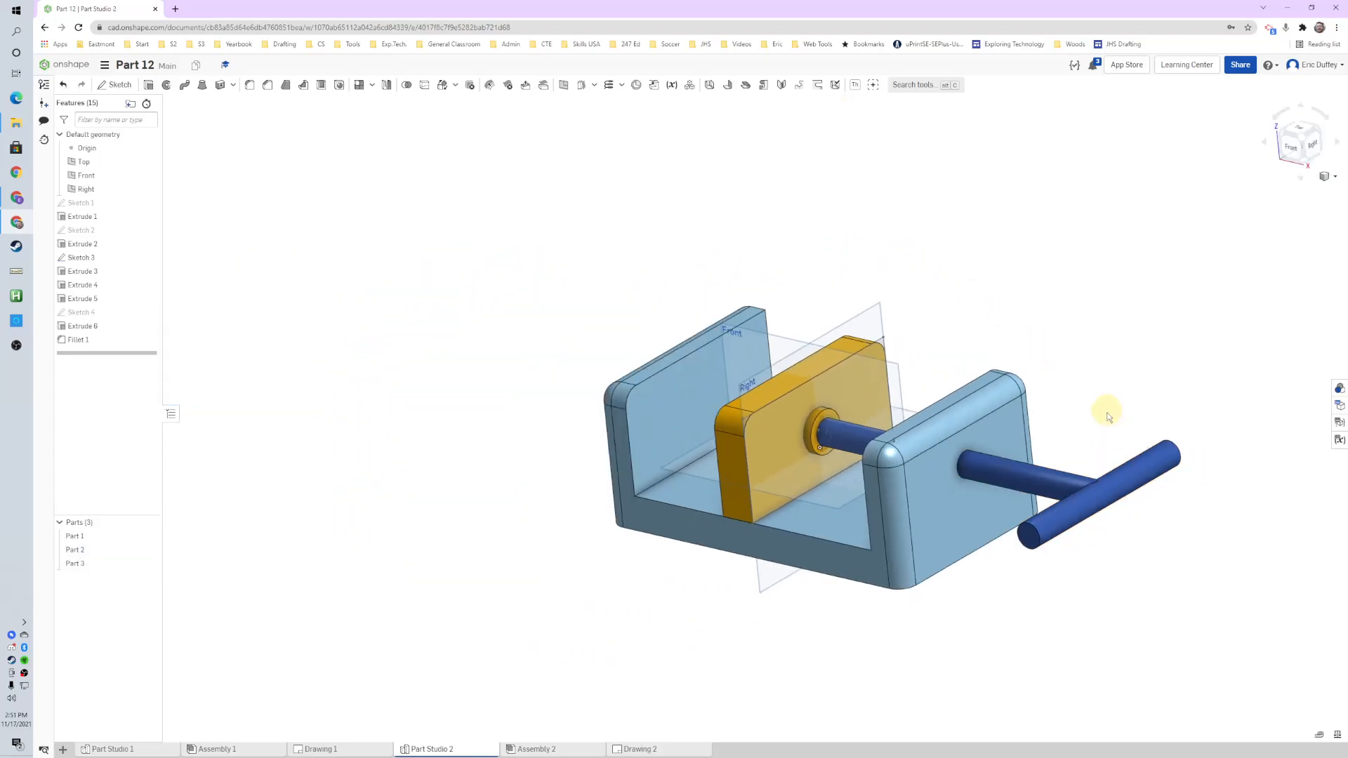
scroll(1155, 443, "up", 1)
middle_click_drag(1154, 444, 1031, 453)
left_click(897, 557)
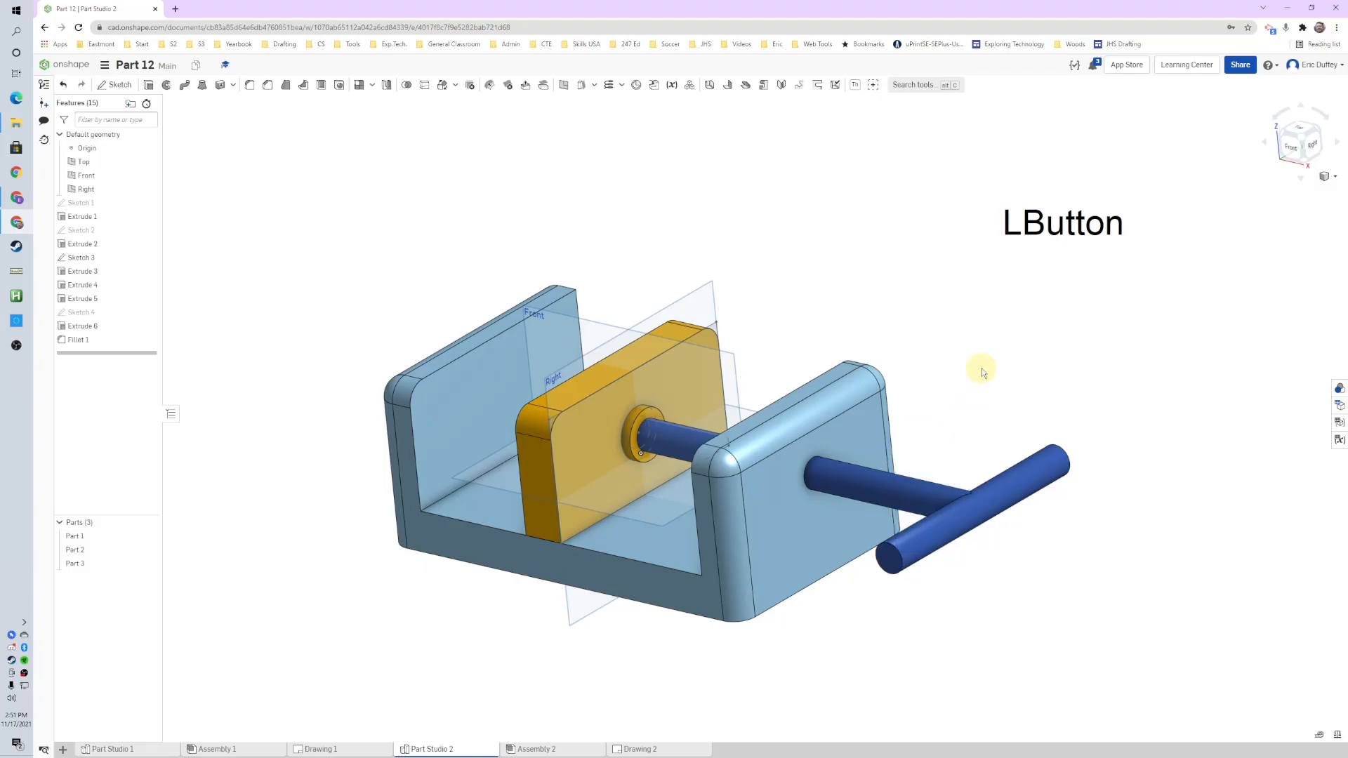
right_click_drag(1105, 455, 935, 562)
left_click(902, 573)
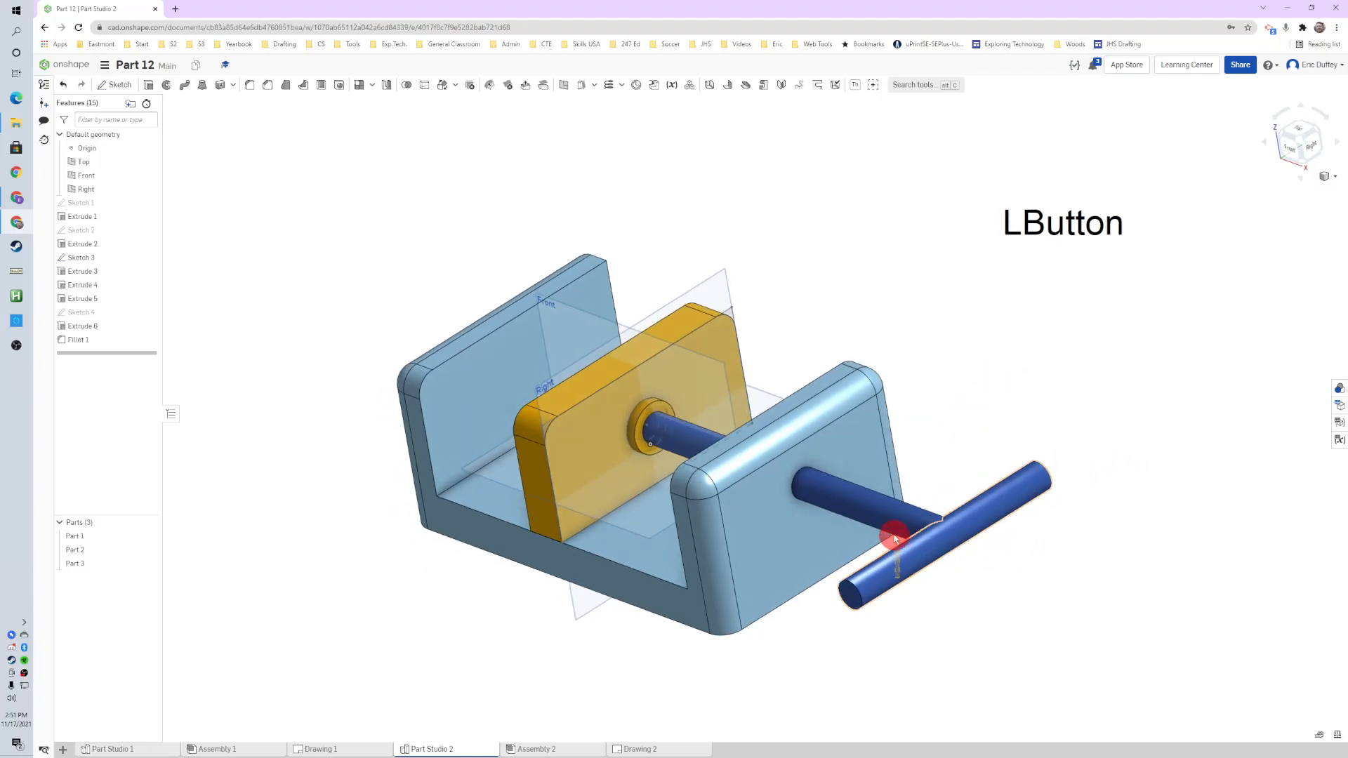
left_click(890, 557)
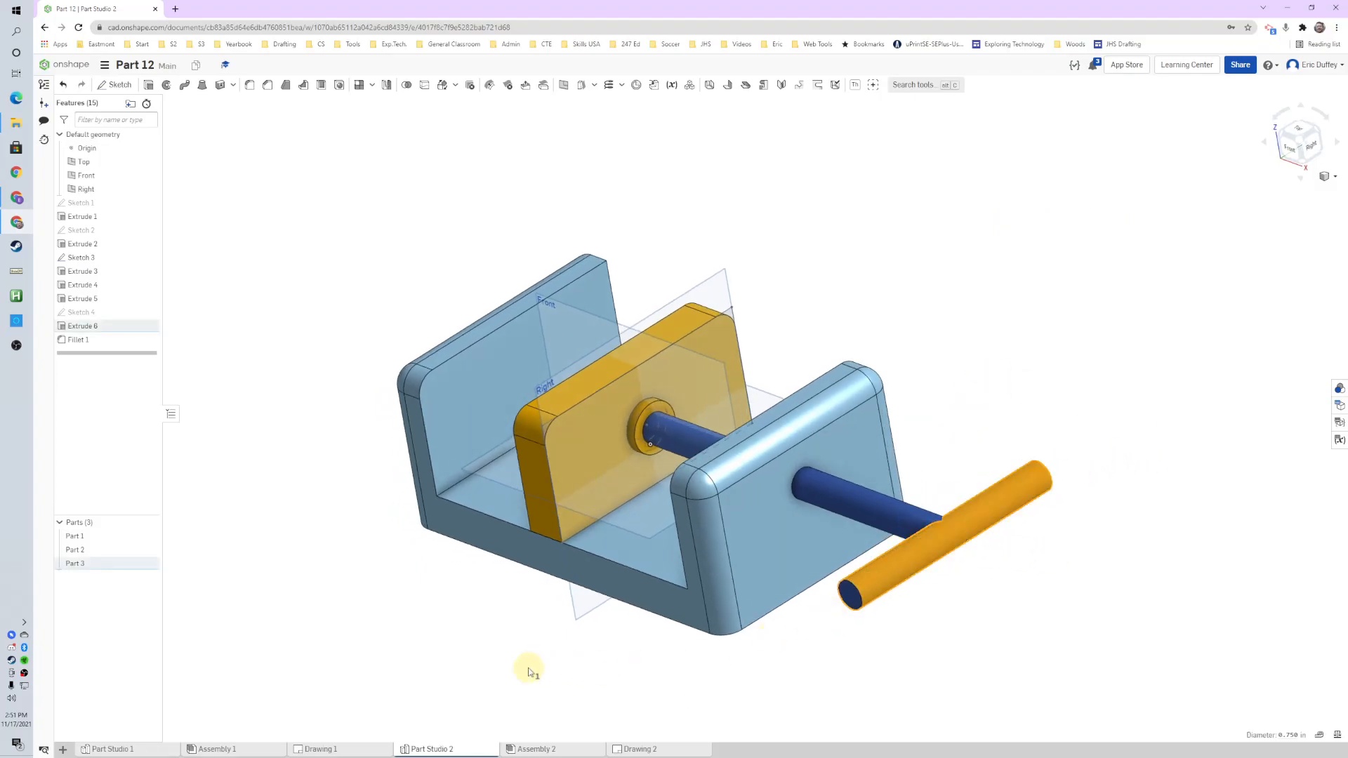
Step: Open Assembly 2 and turn the T-handle of the screw
left_click(554, 750)
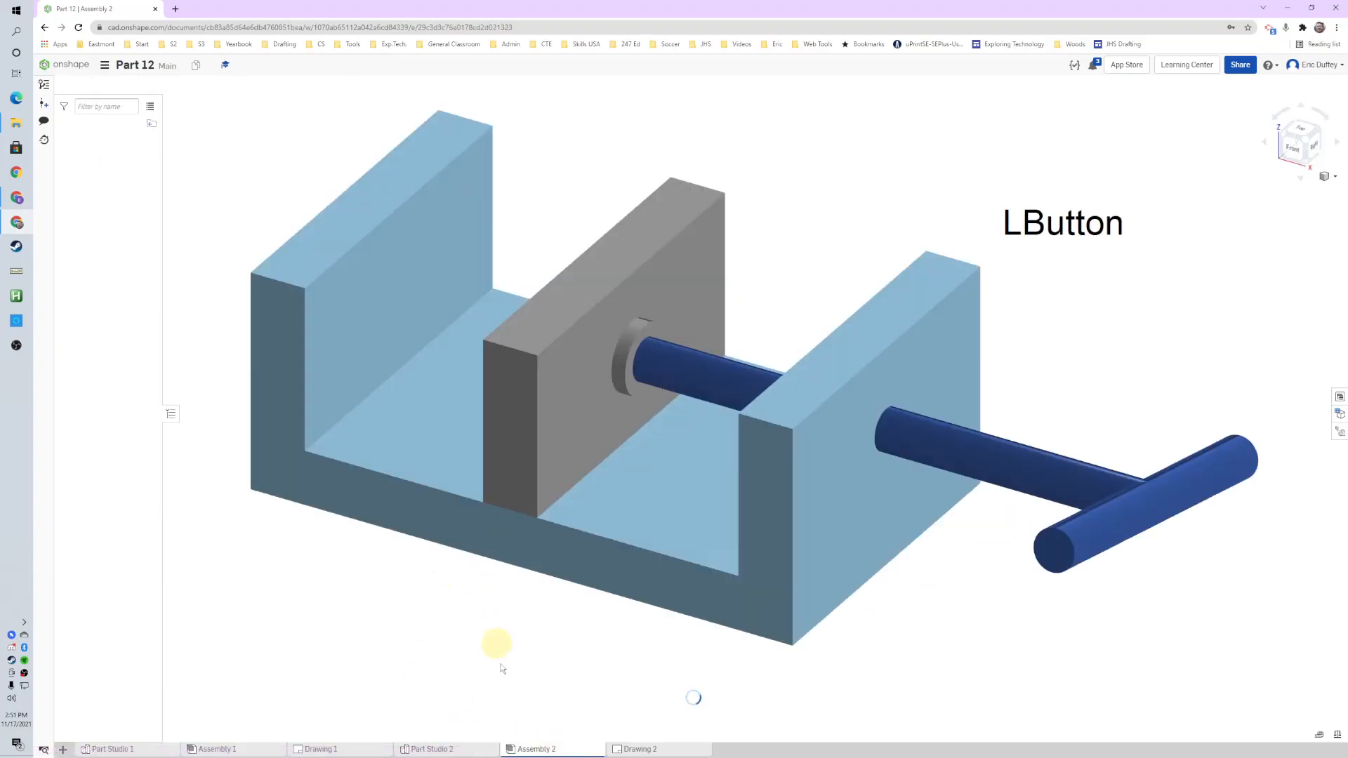
left_click(515, 676)
scroll(570, 652, "down", 3)
middle_click_drag(569, 652, 533, 633)
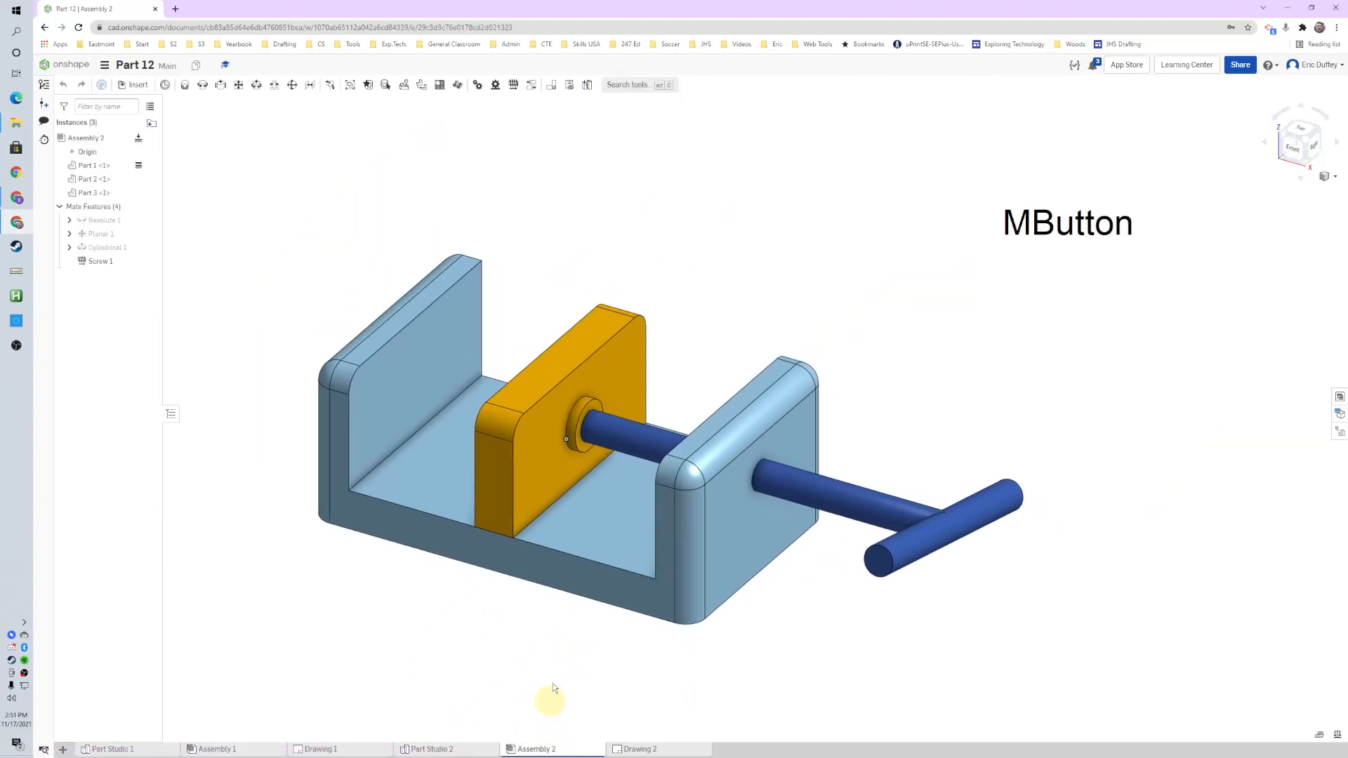
right_click_drag(1013, 604, 944, 599)
left_click_drag(812, 581, 954, 592)
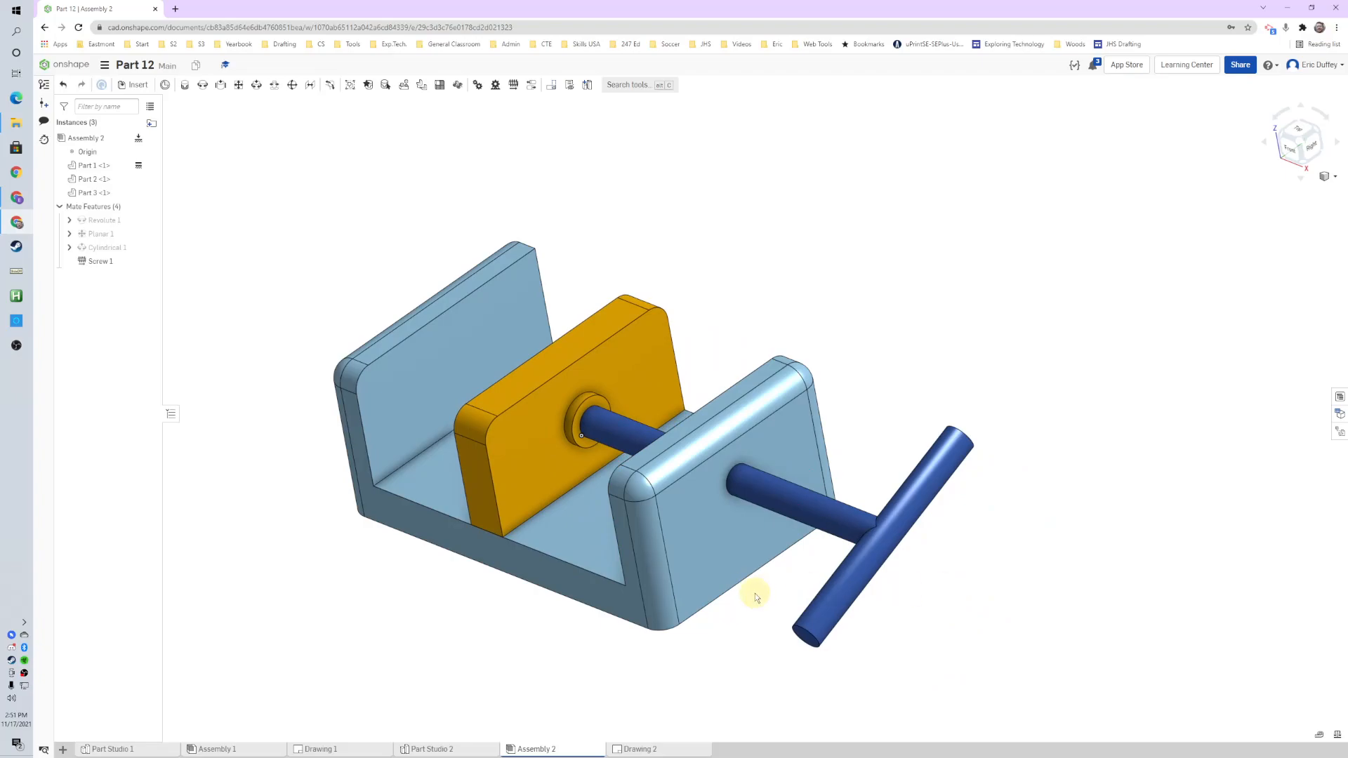
Step: Check the new content list on the Google Slides lesson page, and return to Onshape to view Drawing 1
key("alt+Tab")
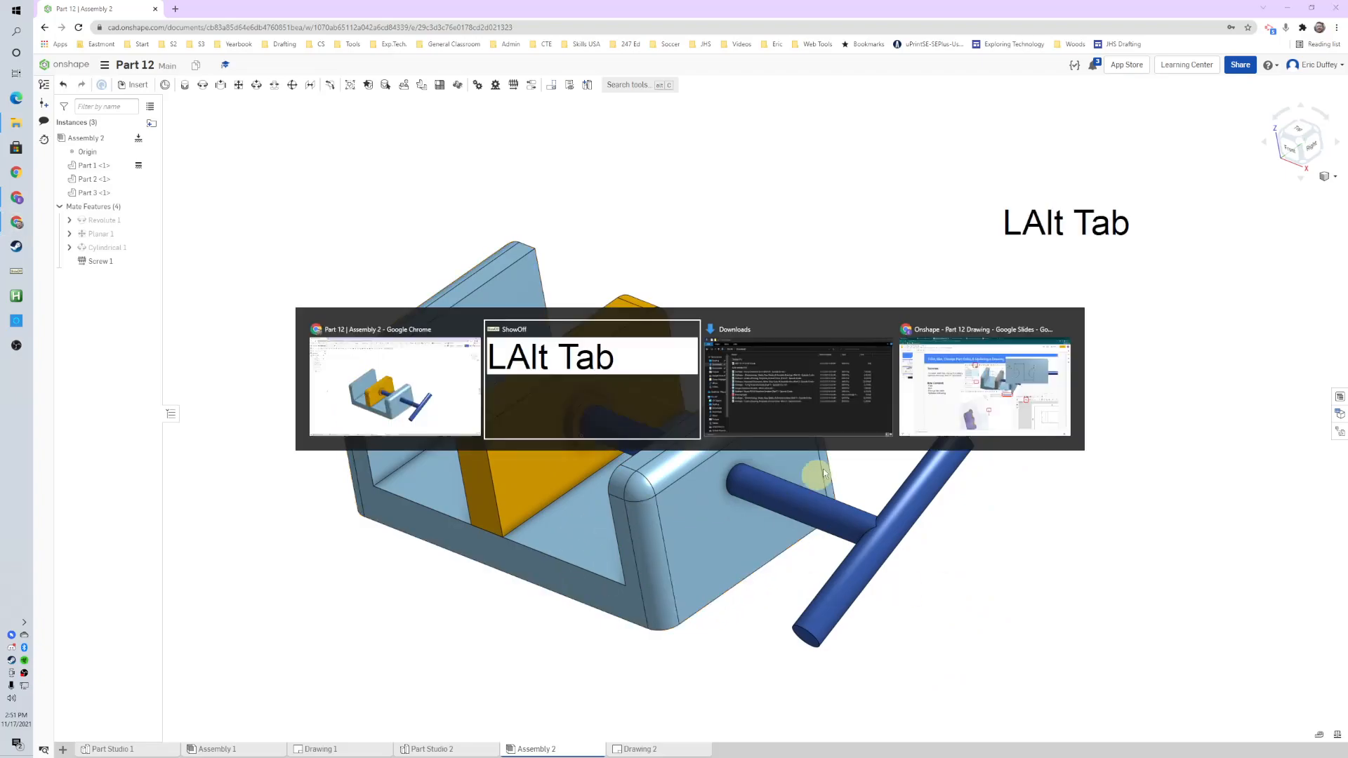
left_click(951, 382, "alt")
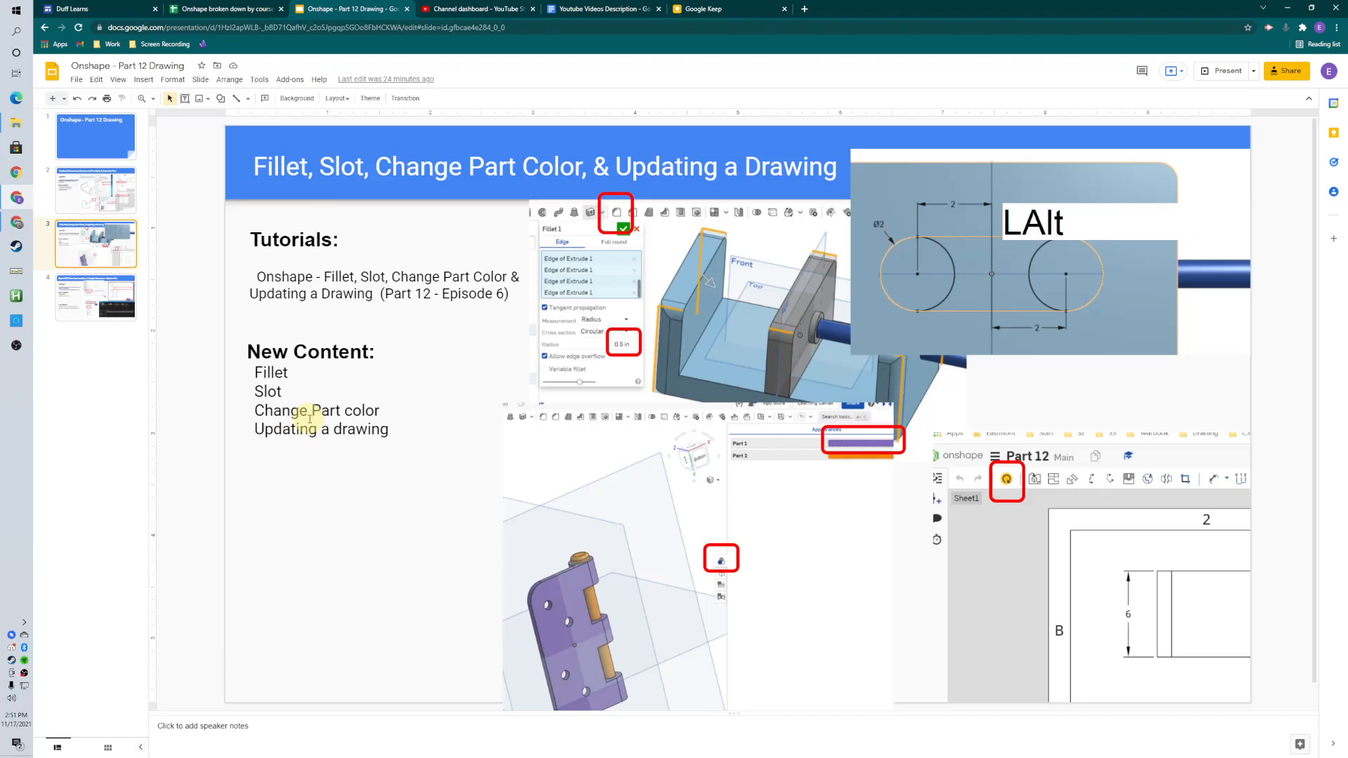
key("alt+Tab")
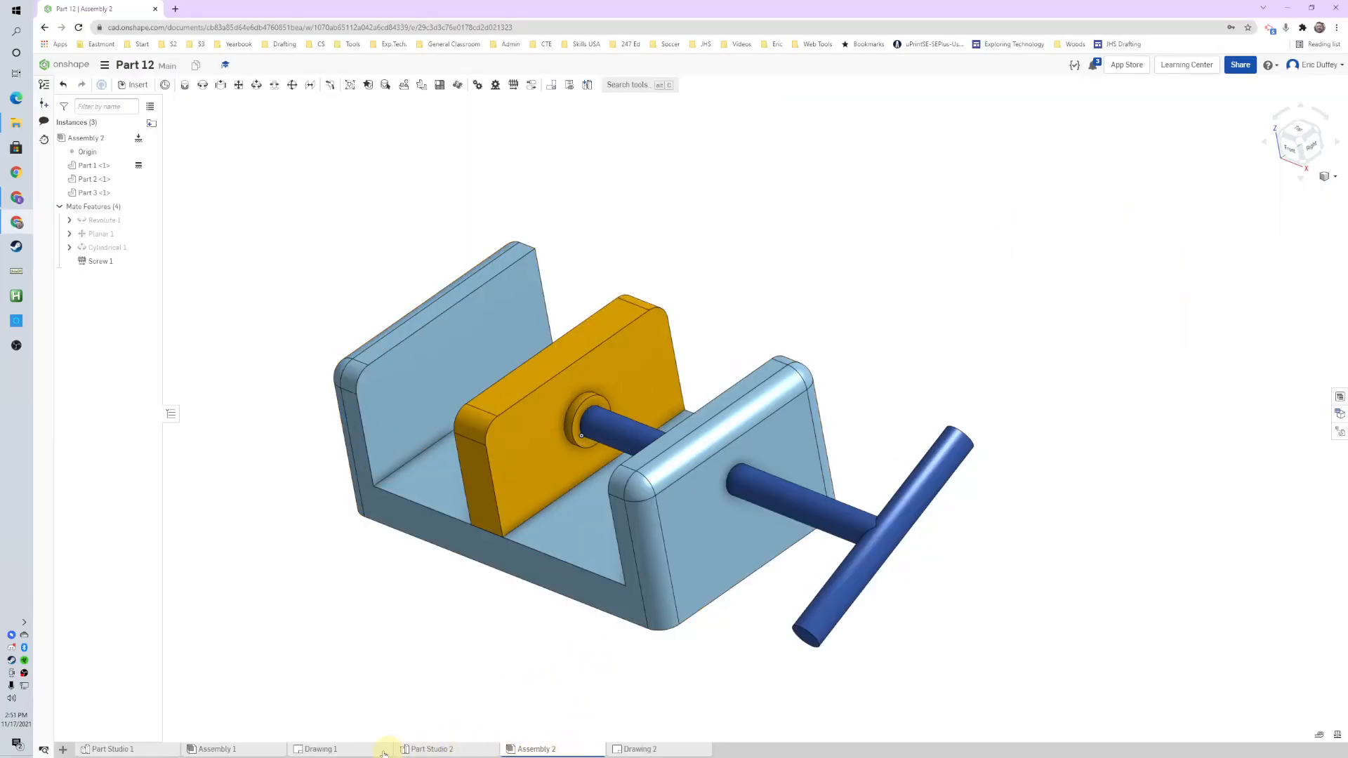
left_click(326, 749)
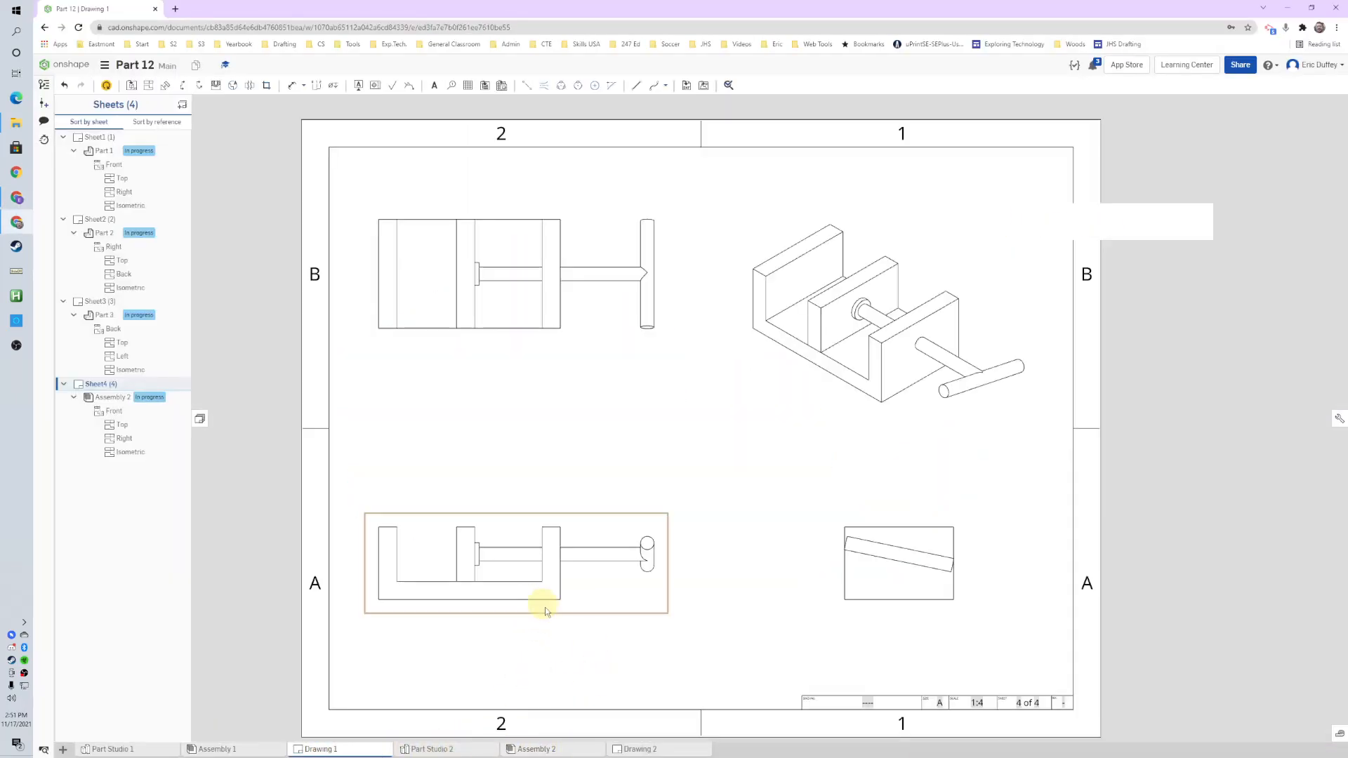
Step: In Part Studio 2, start a new sketch on the bottom face of Part 1 and view that face straight on
left_click(454, 749)
mouse_move(643, 525)
right_mouse_down()
mouse_move(632, 630)
mouse_move(623, 539)
right_mouse_up()
right_click(774, 551)
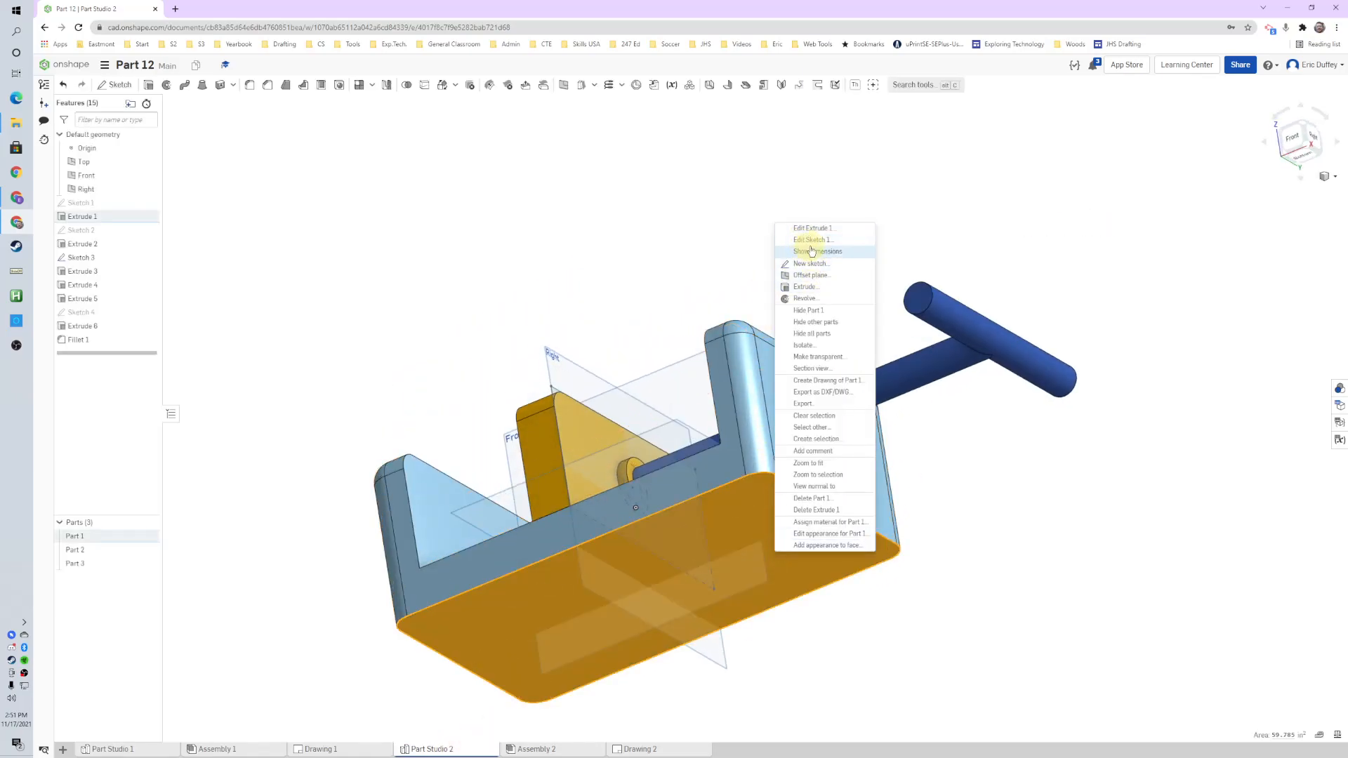
left_click(808, 269)
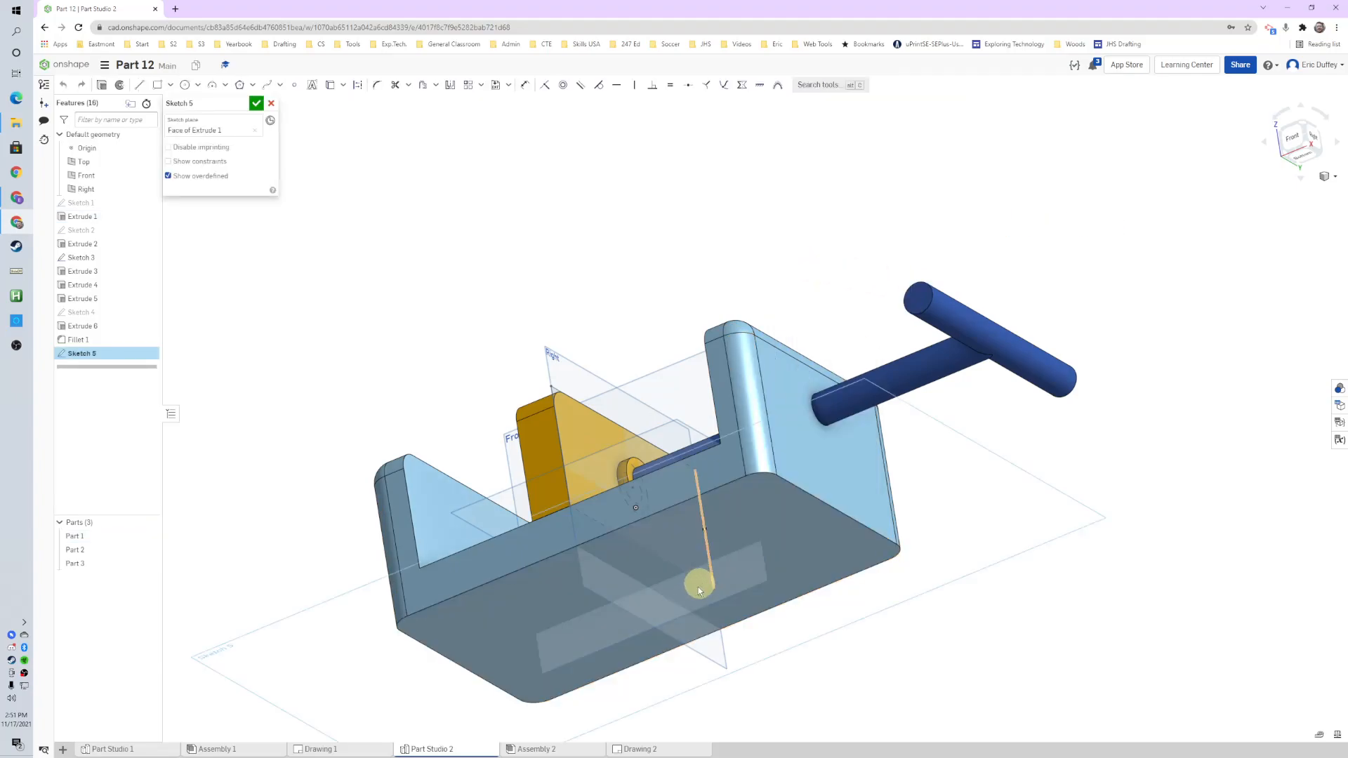
left_click(1310, 161)
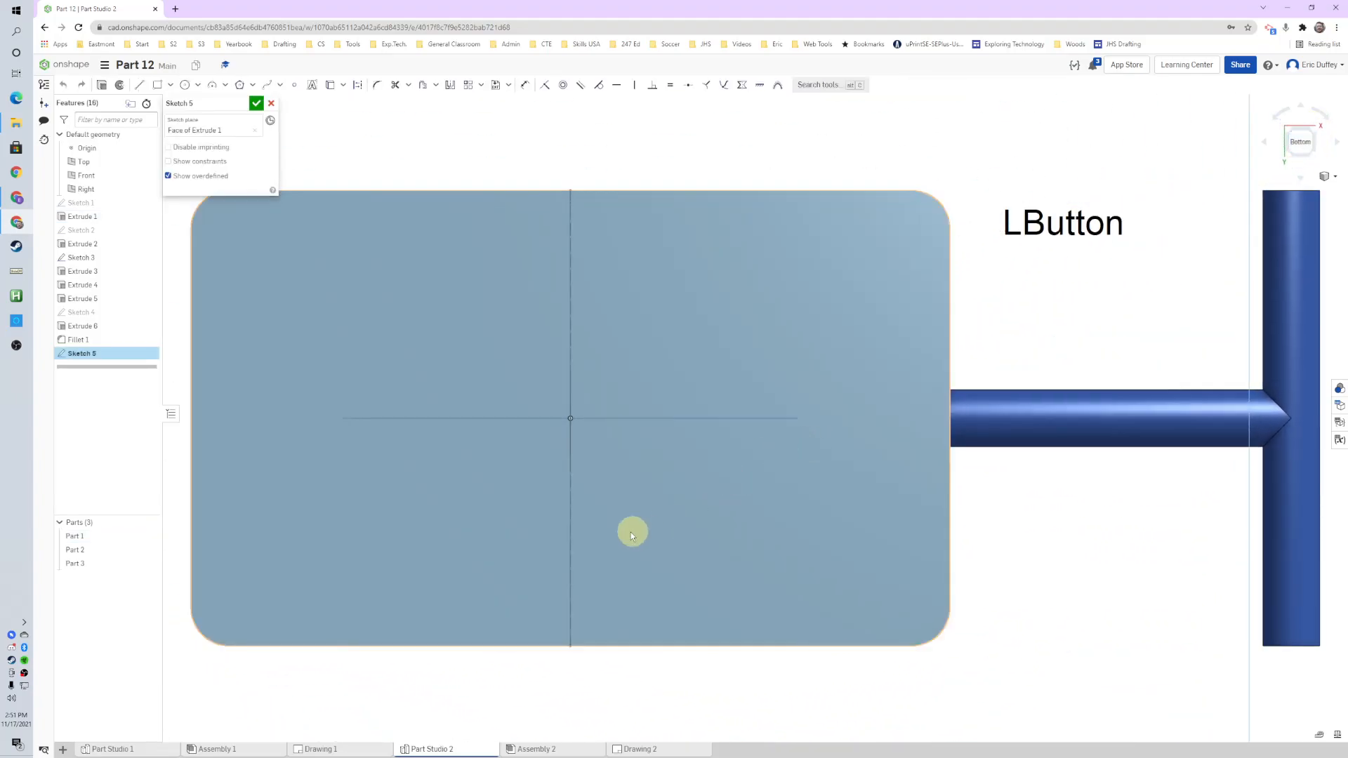
Step: Sketch two circles about 1 in in diameter on the horizontal centerline, one on each side of the origin
key("s")
left_click(596, 362)
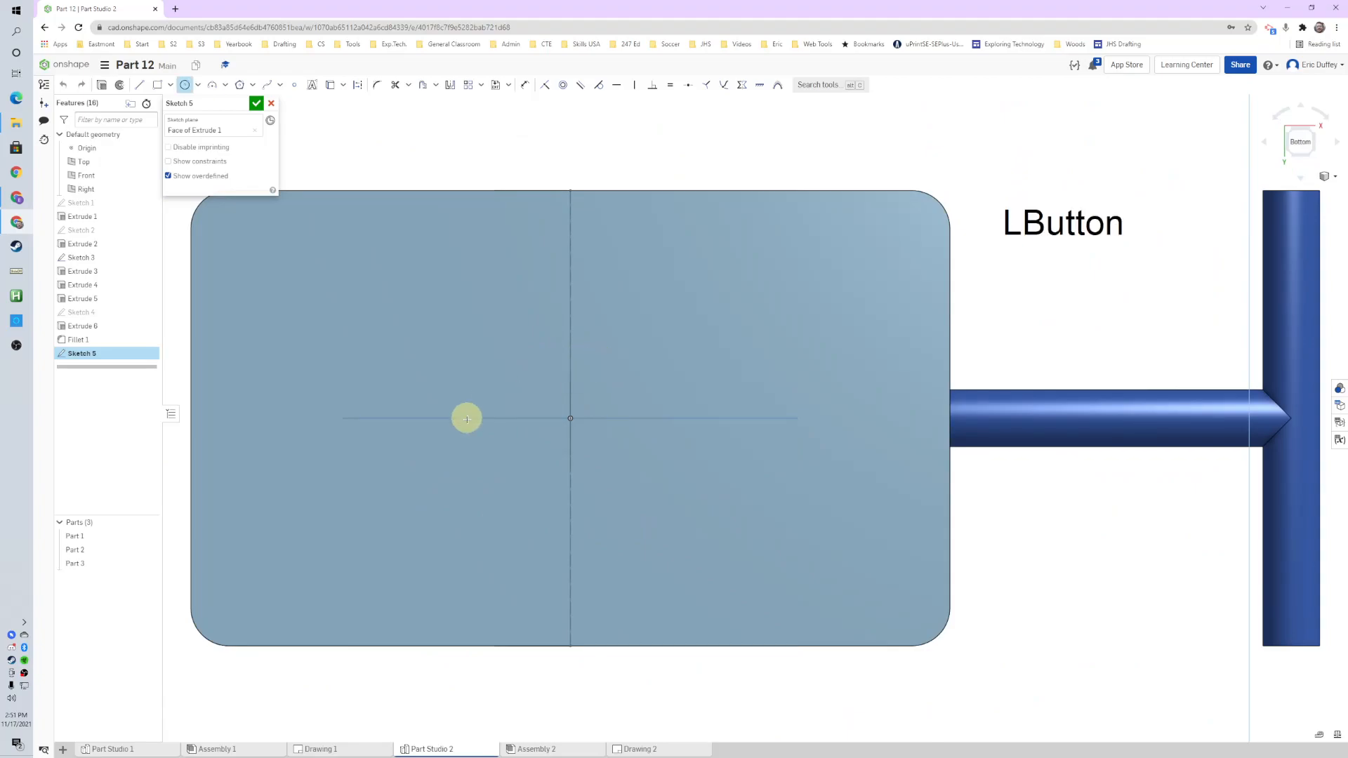
left_click(461, 420)
left_click(484, 450)
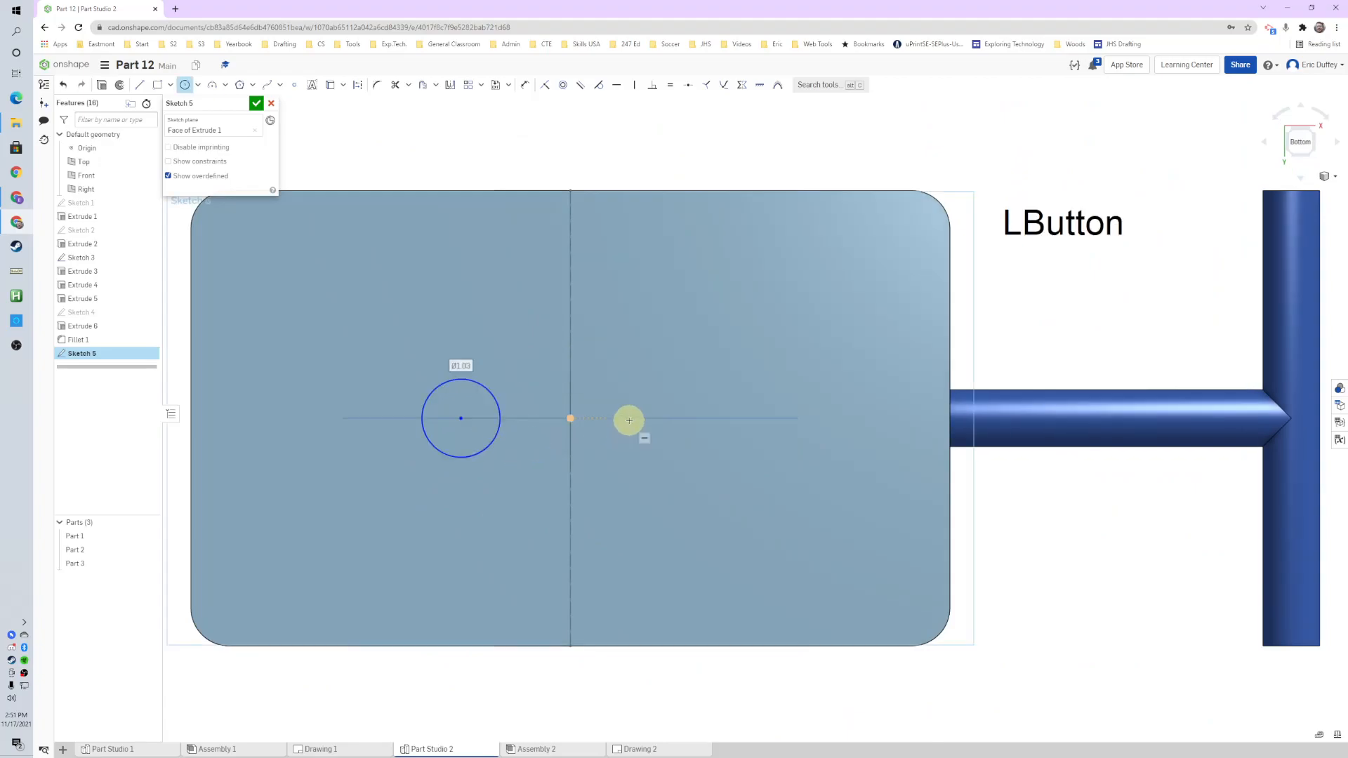
left_click(630, 420)
left_click(651, 453)
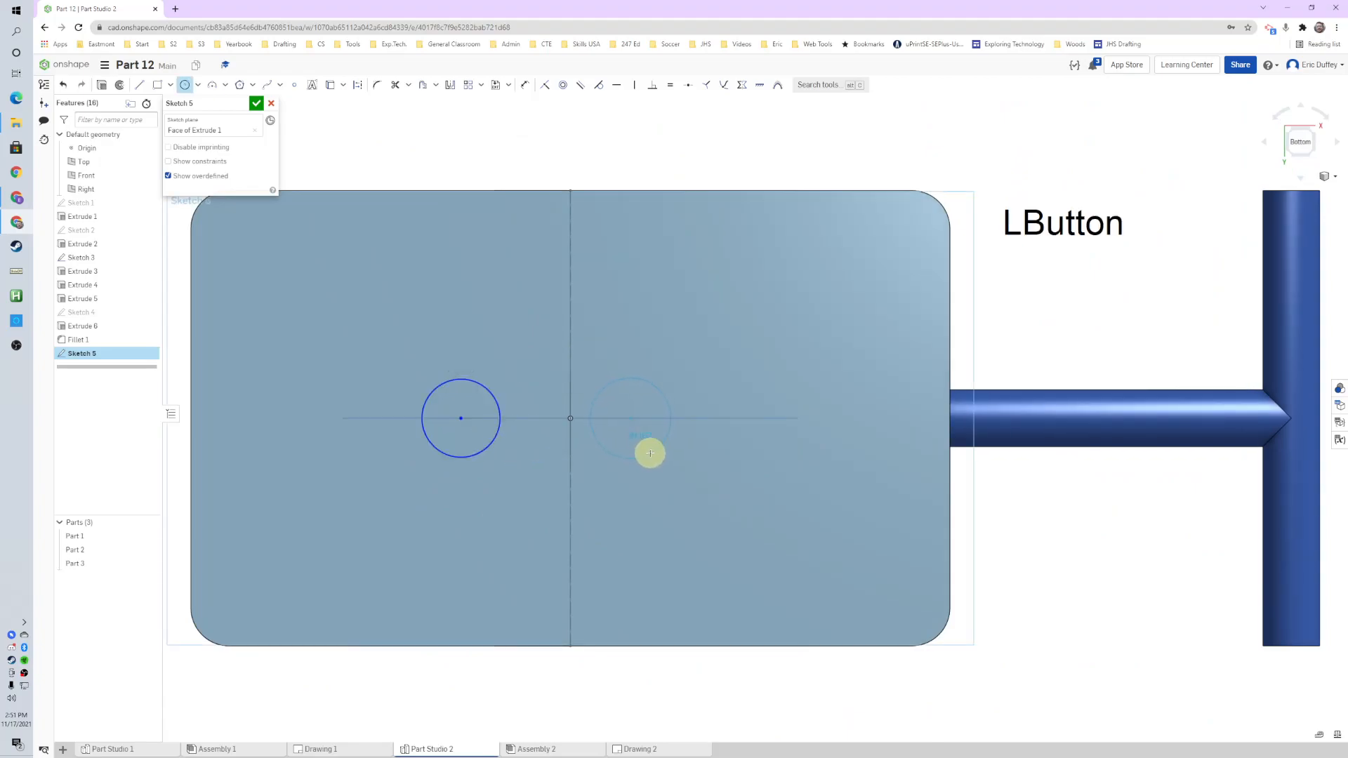
Step: Check the slot dimensions on the Google Slides lesson page, return to Onshape, and set both circles' diameters to 2 in
key("alt+Tab")
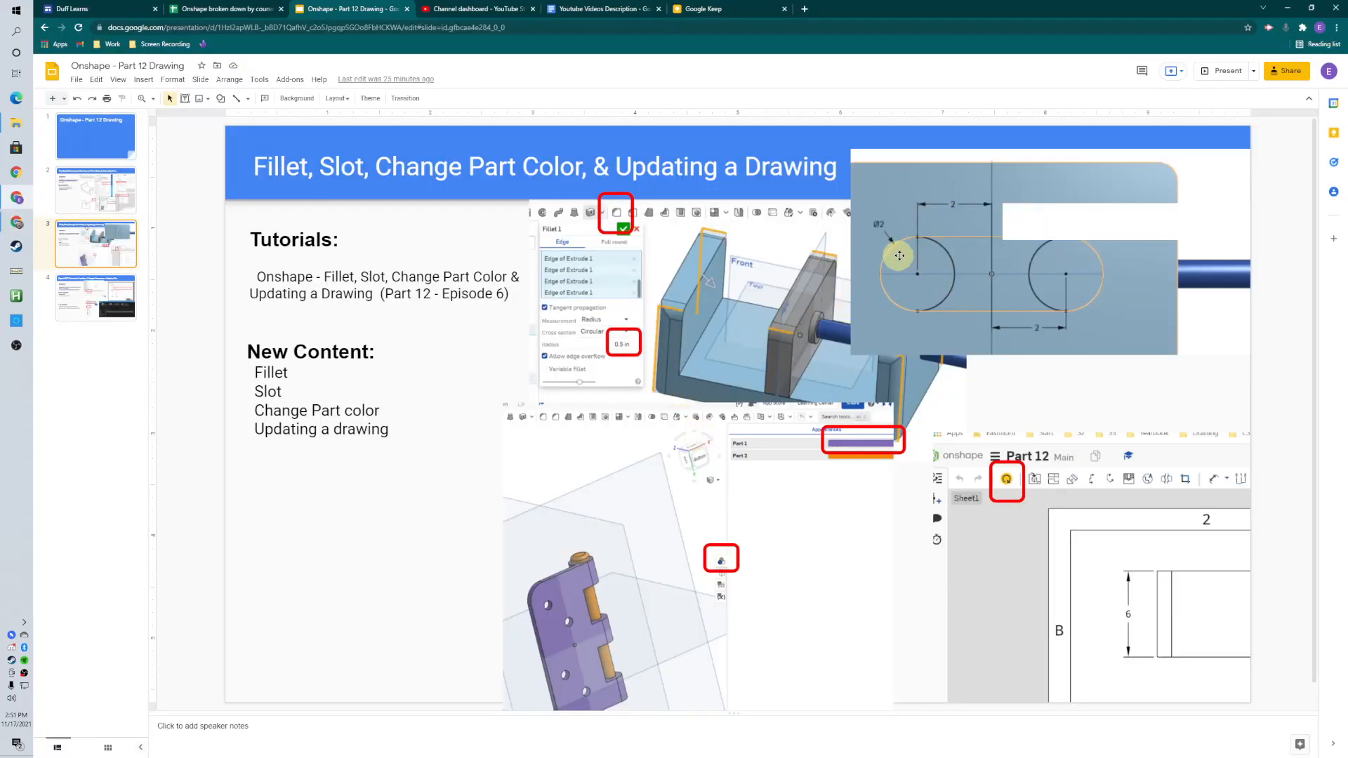
key("alt+Tab")
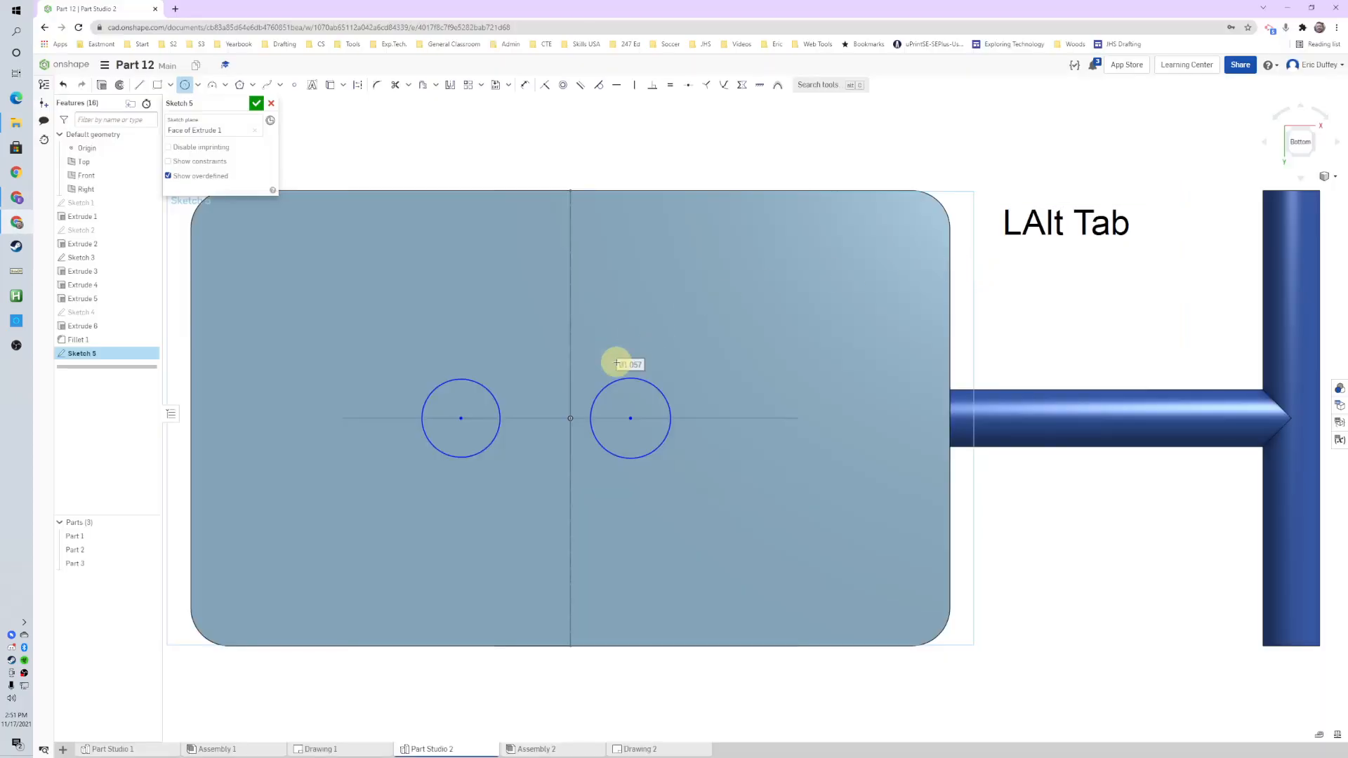
type("2")
key("Return")
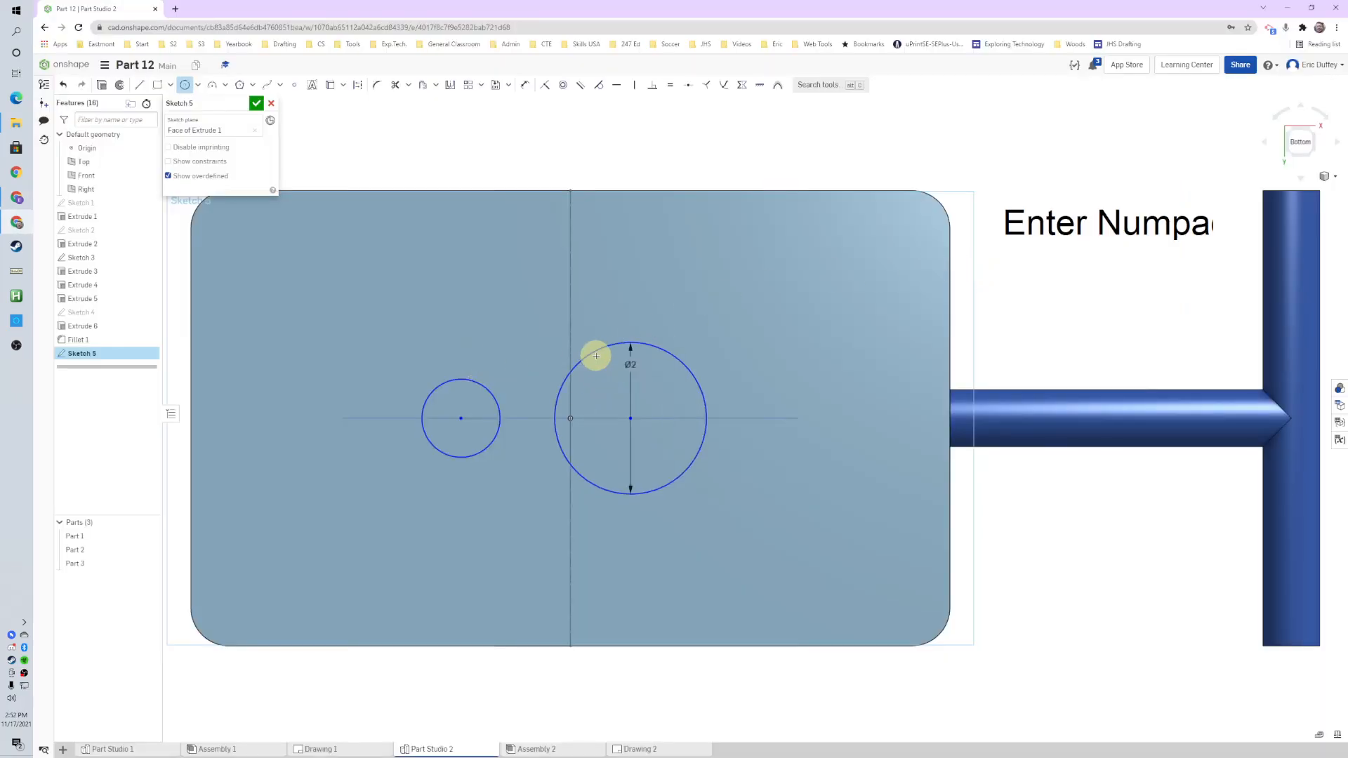
key("d")
left_click(482, 385)
left_click(449, 320)
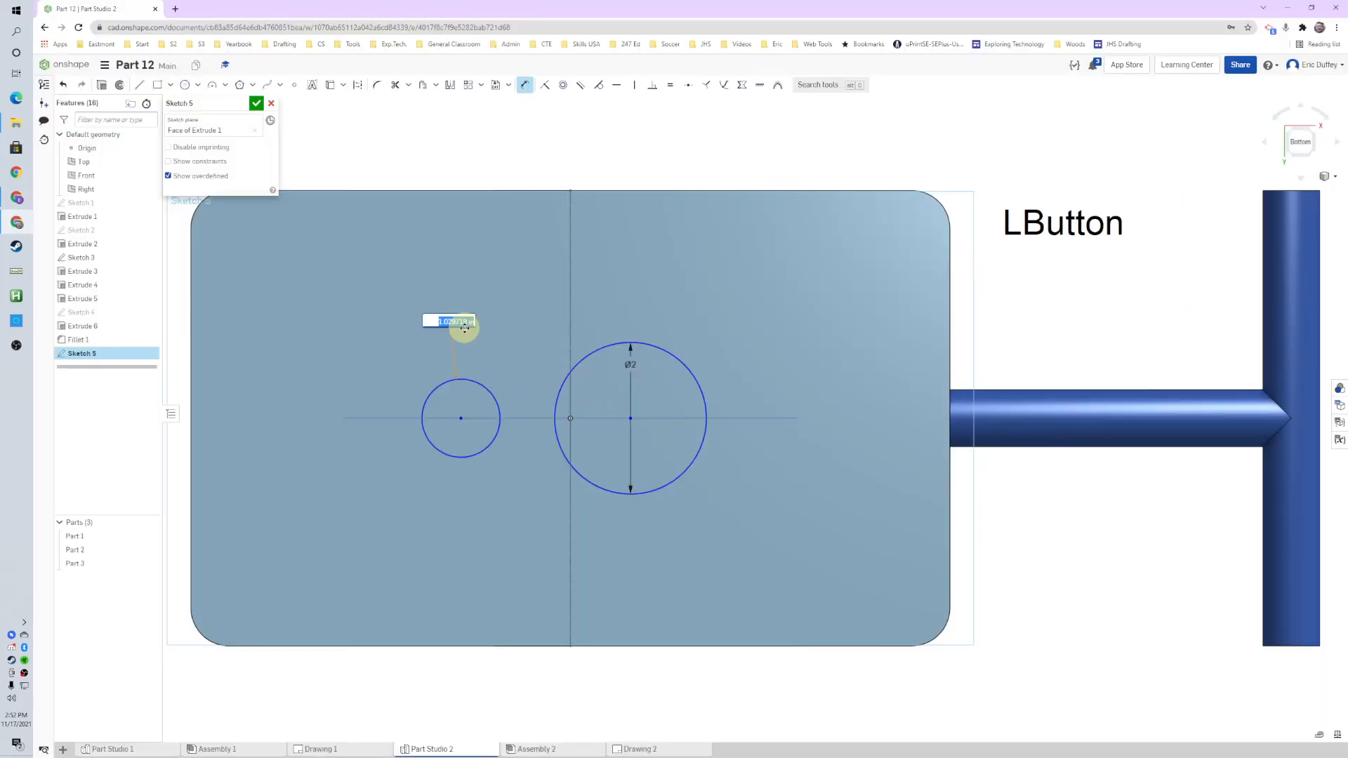
type("2")
key("Return")
Step: Dimension the center of each circle 2 in horizontally from the origin
left_click(461, 419)
left_click(570, 415)
left_click(521, 310)
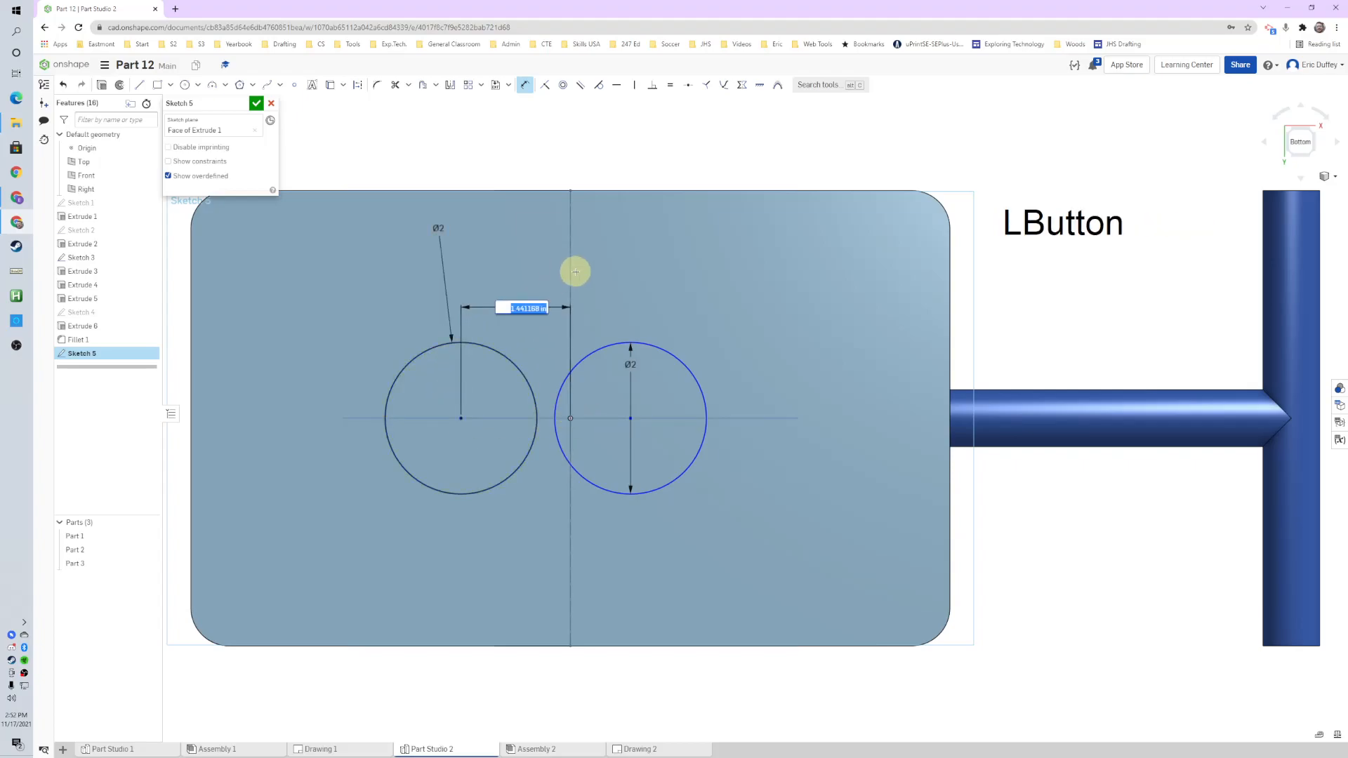
type("2")
key("Return")
left_click(648, 426)
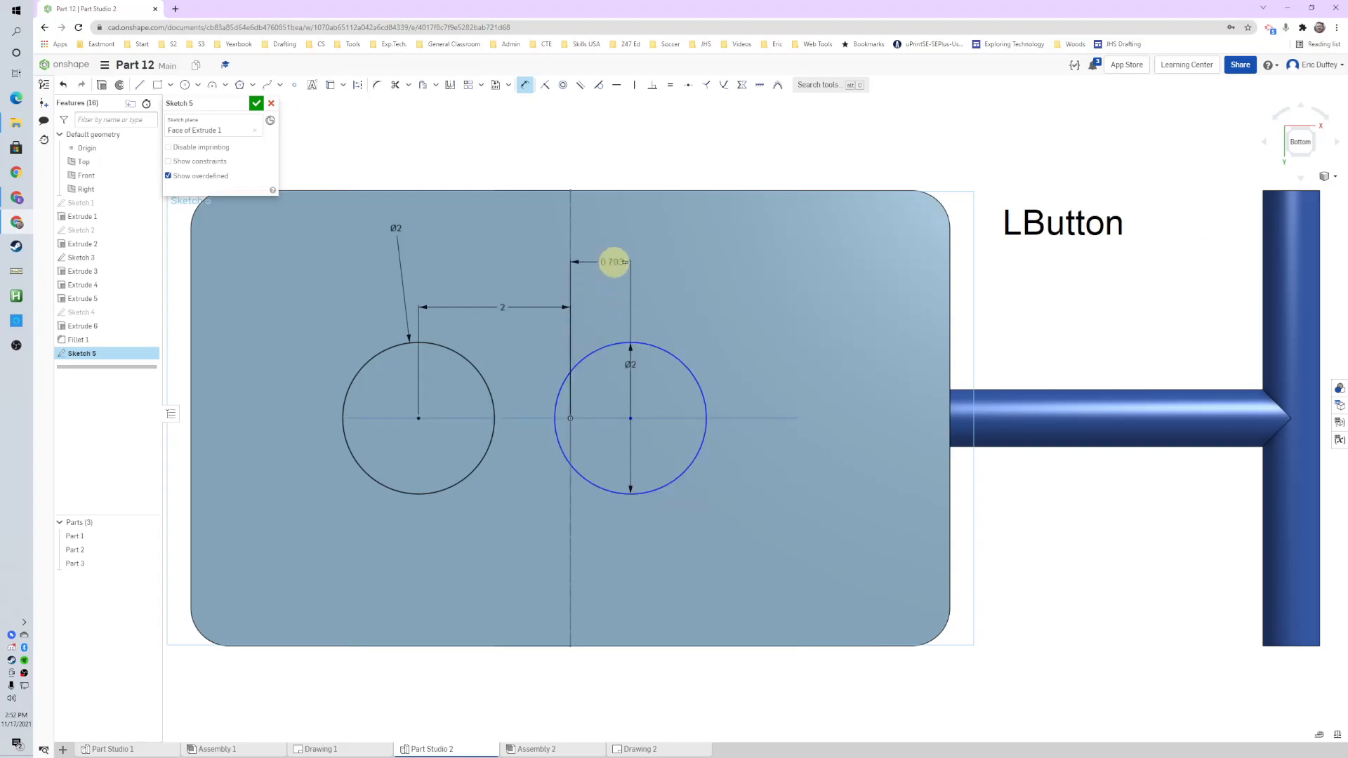
left_click(613, 265)
key("Return")
key("Escape")
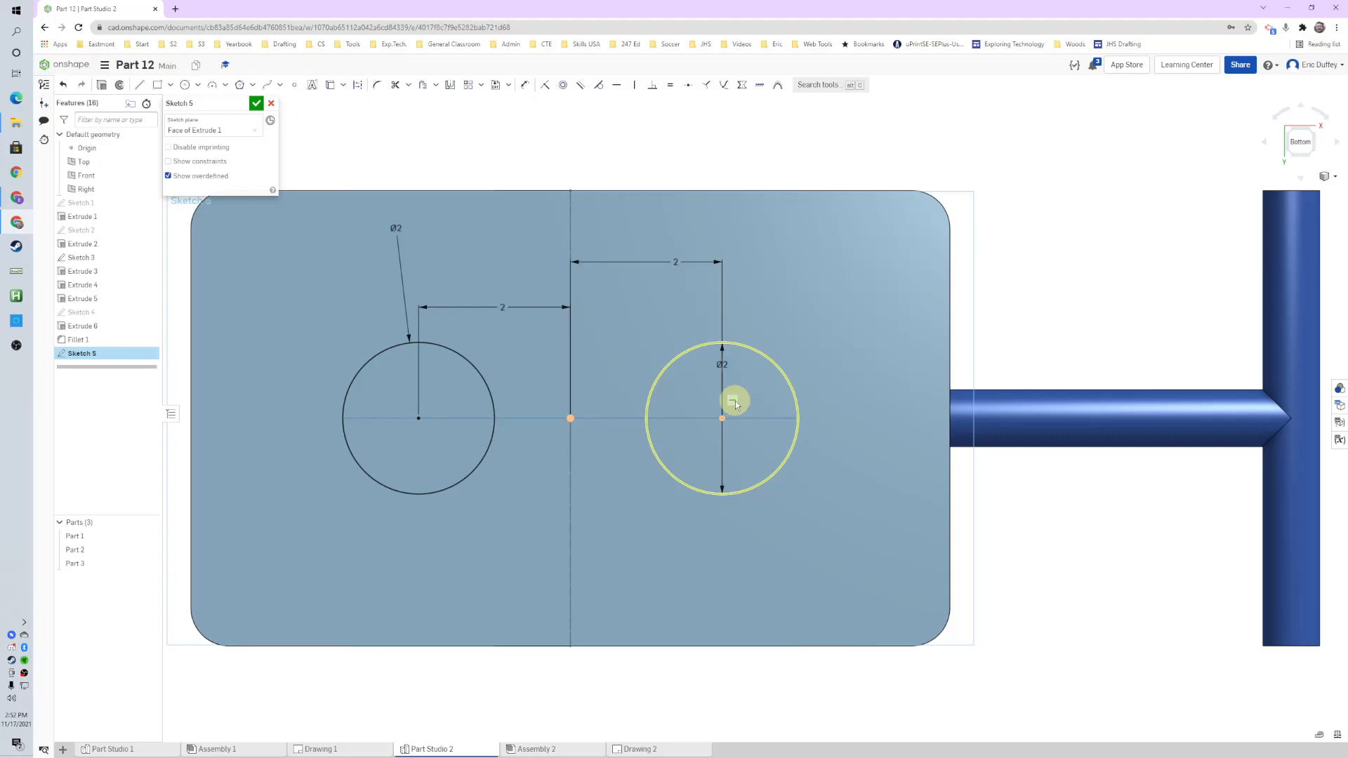
left_click(733, 402)
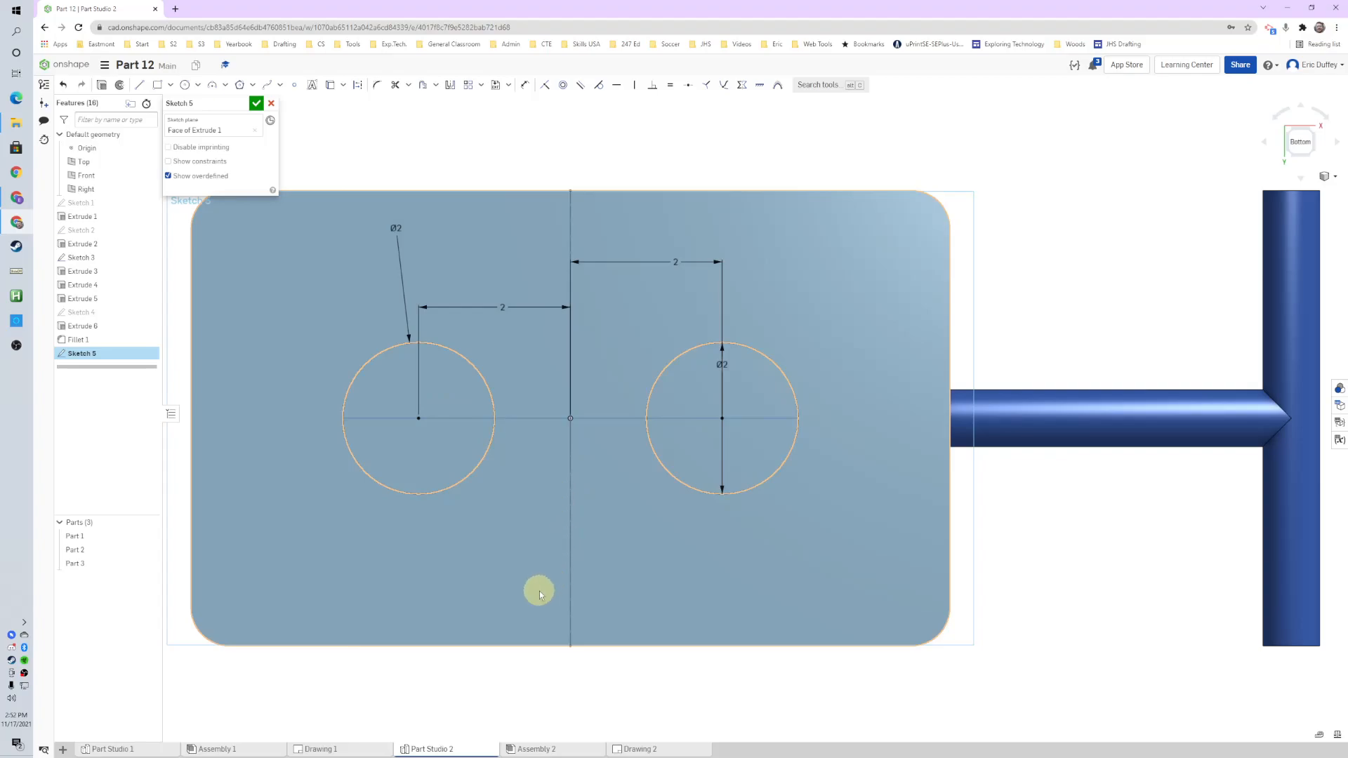
Step: Draw two horizontal lines about 5.4 in long, one below and one above the pair of circles
key("l")
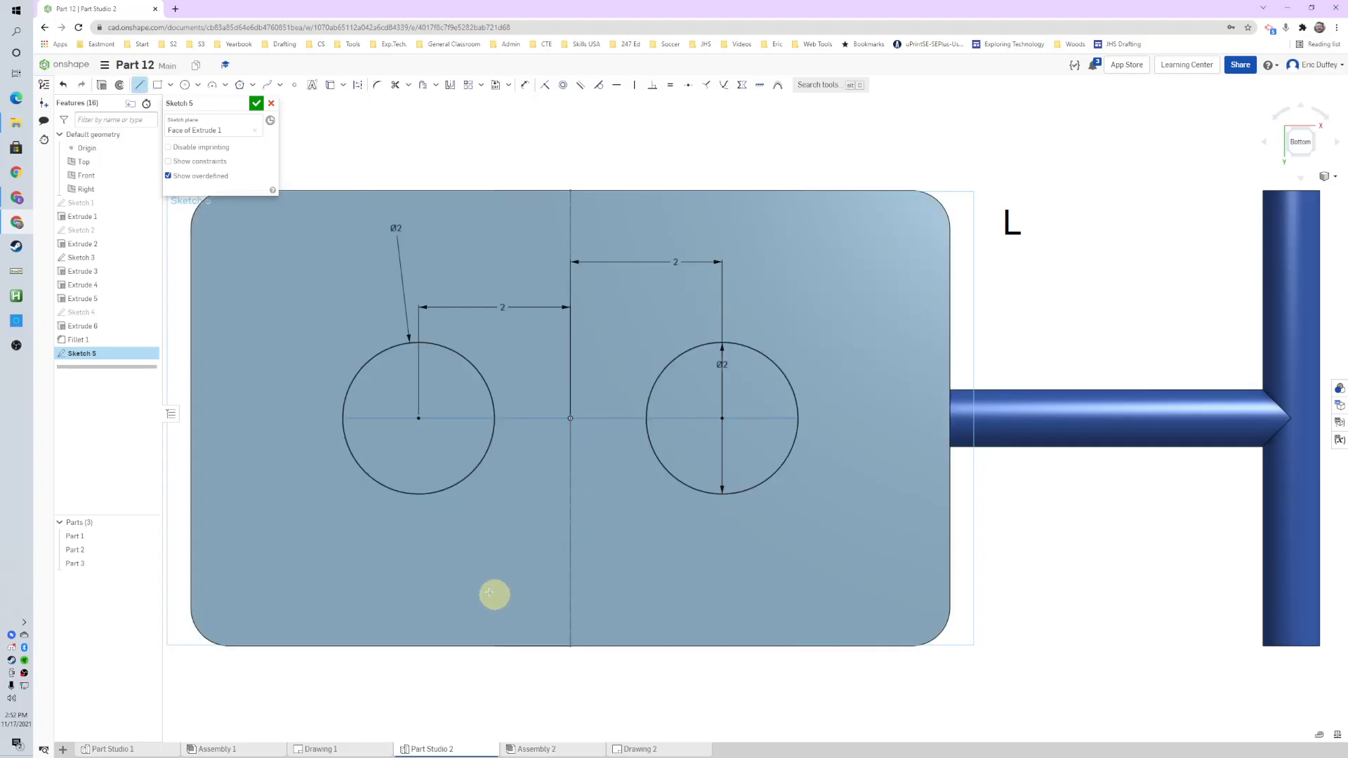
left_click(365, 557)
left_click(770, 566)
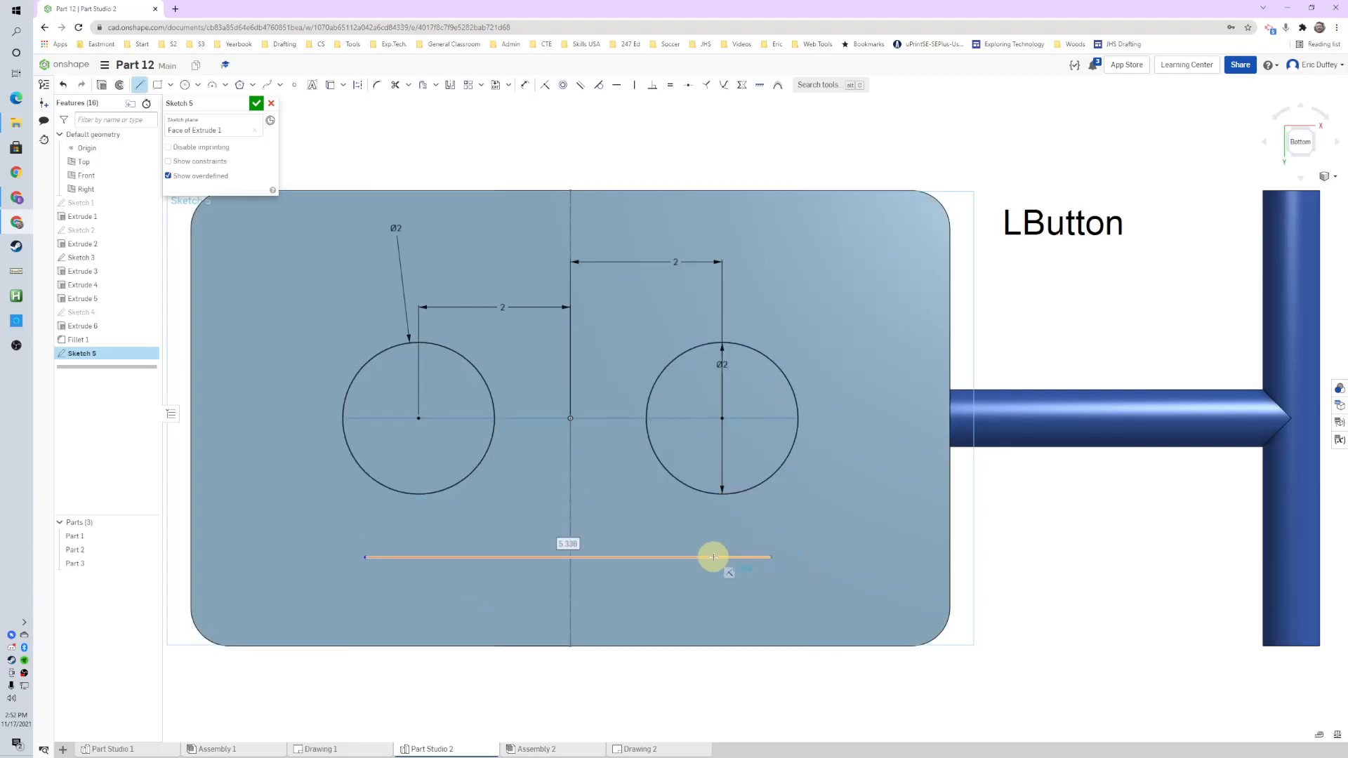
key("l")
key("l")
left_click(755, 327)
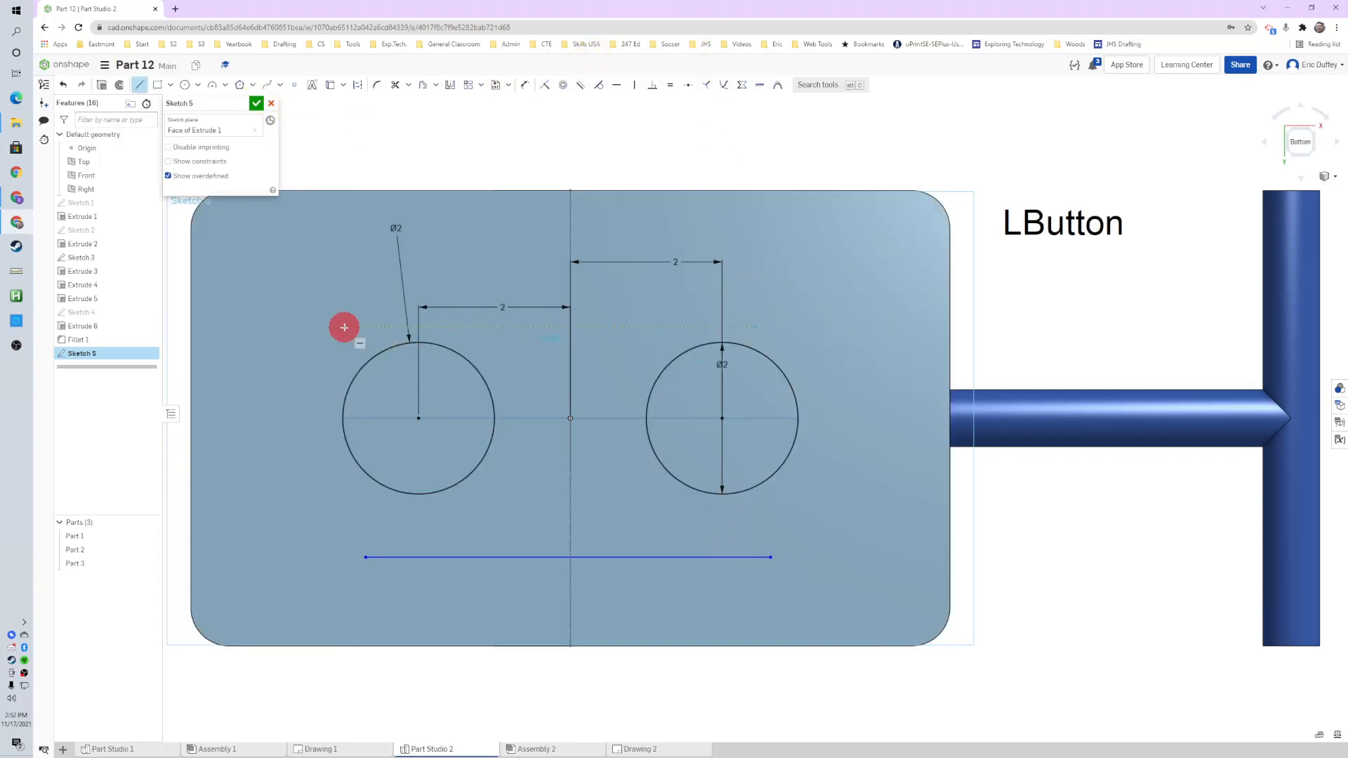
left_click(344, 327)
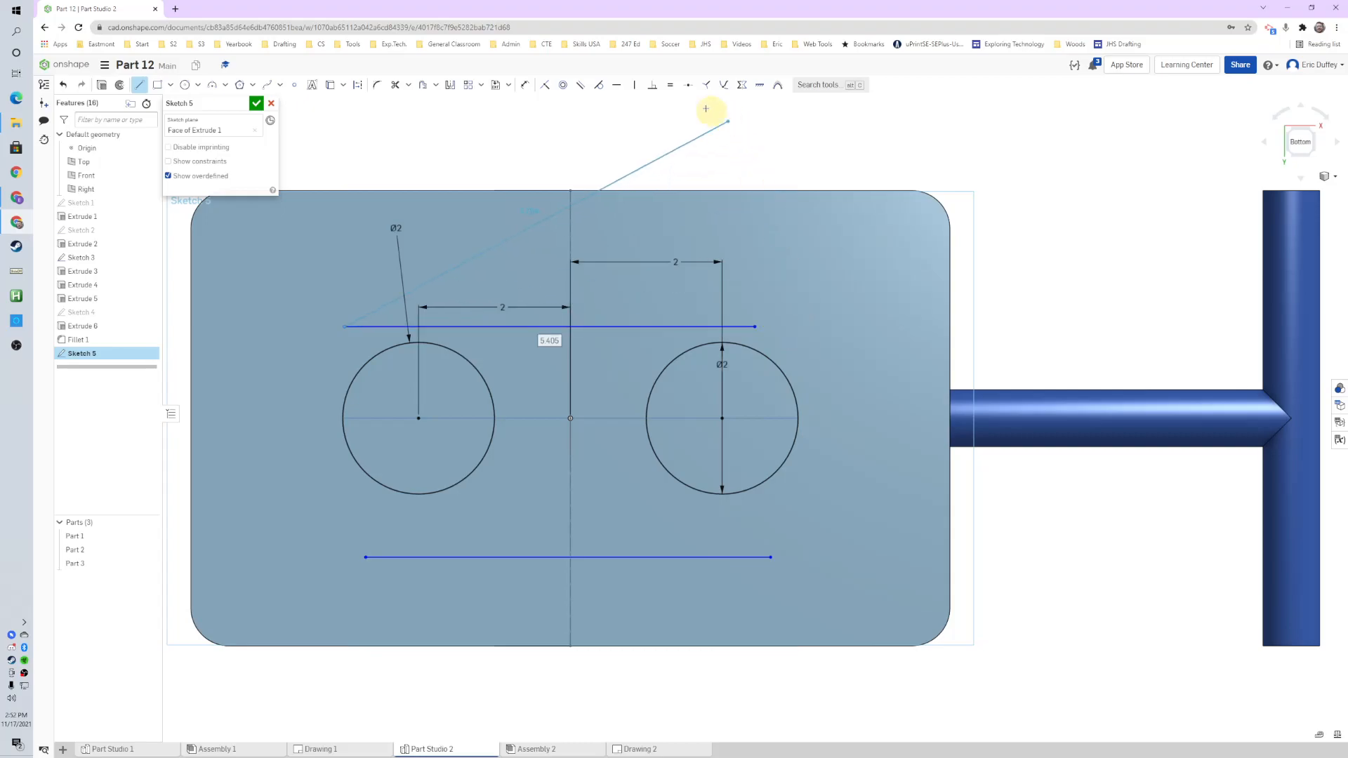
Step: Make the upper line tangent to the left circle, try the same with the right circle, and undo that second constraint
key("t")
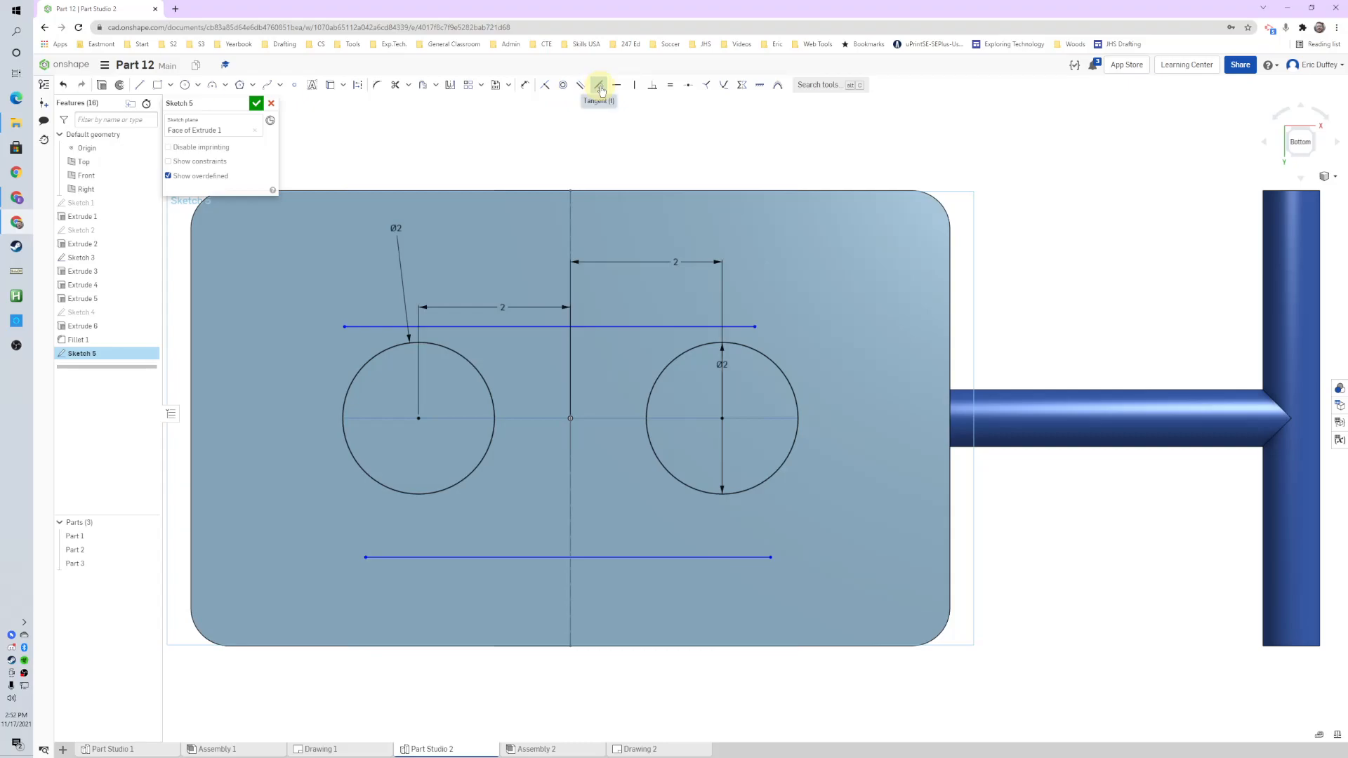
left_click(391, 327)
left_click(394, 342)
left_click(689, 342)
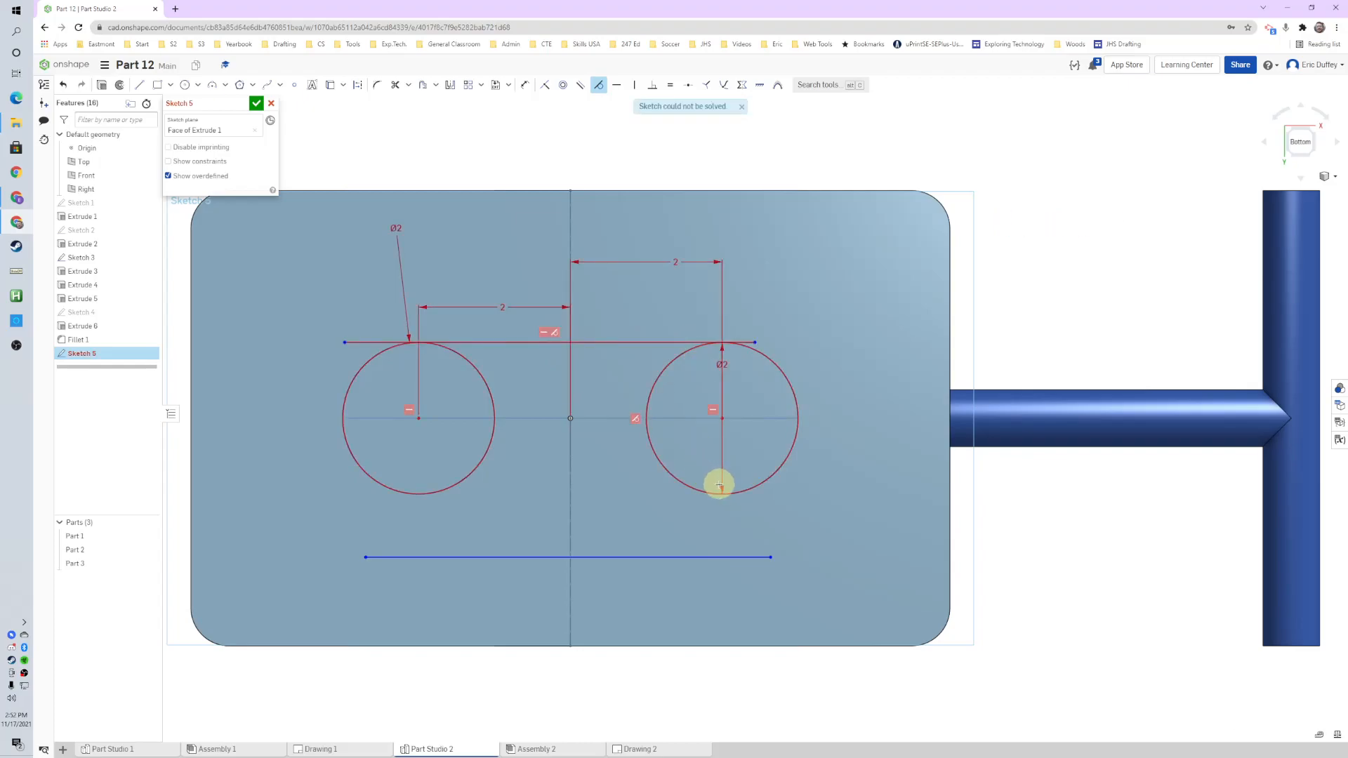
key("ctrl+z")
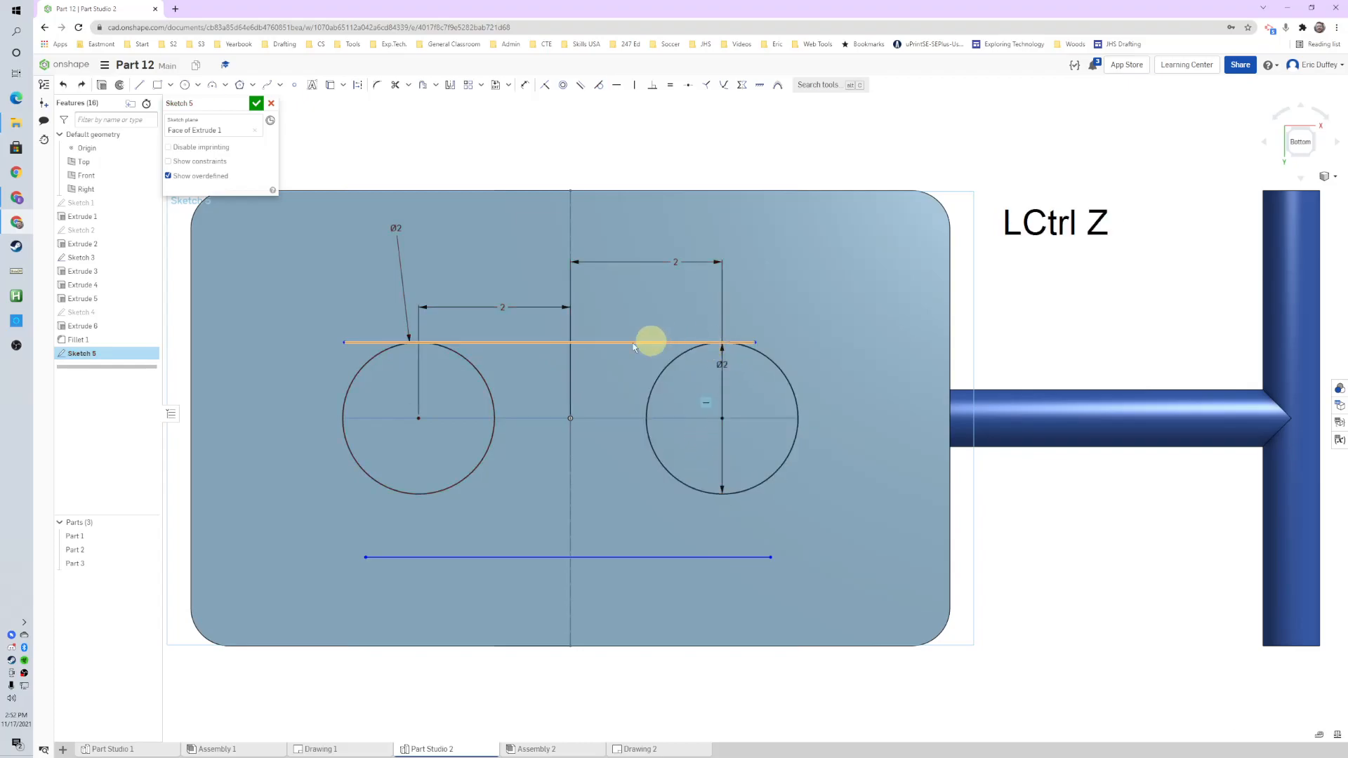
Step: Make the lower line tangent to the underside of the right circle
left_click(699, 557)
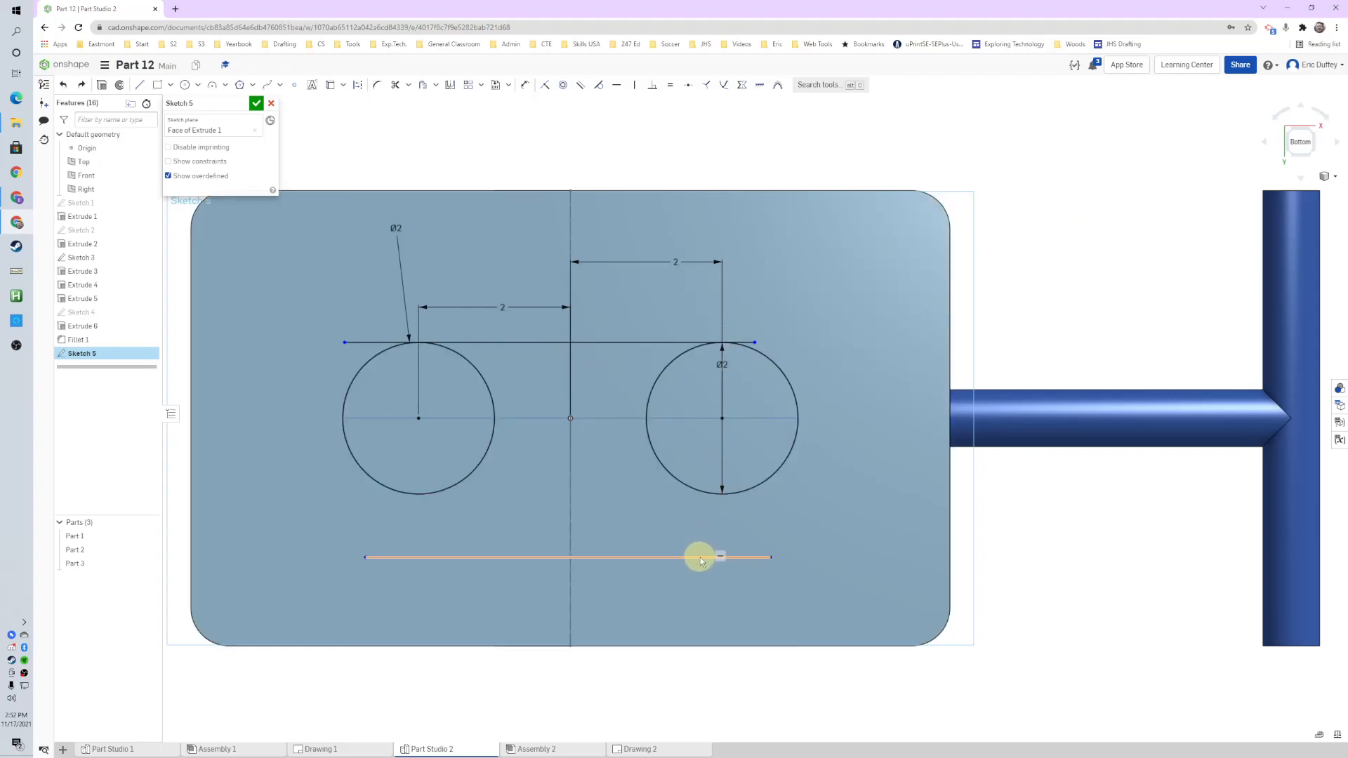
left_click(714, 494)
left_click(714, 493)
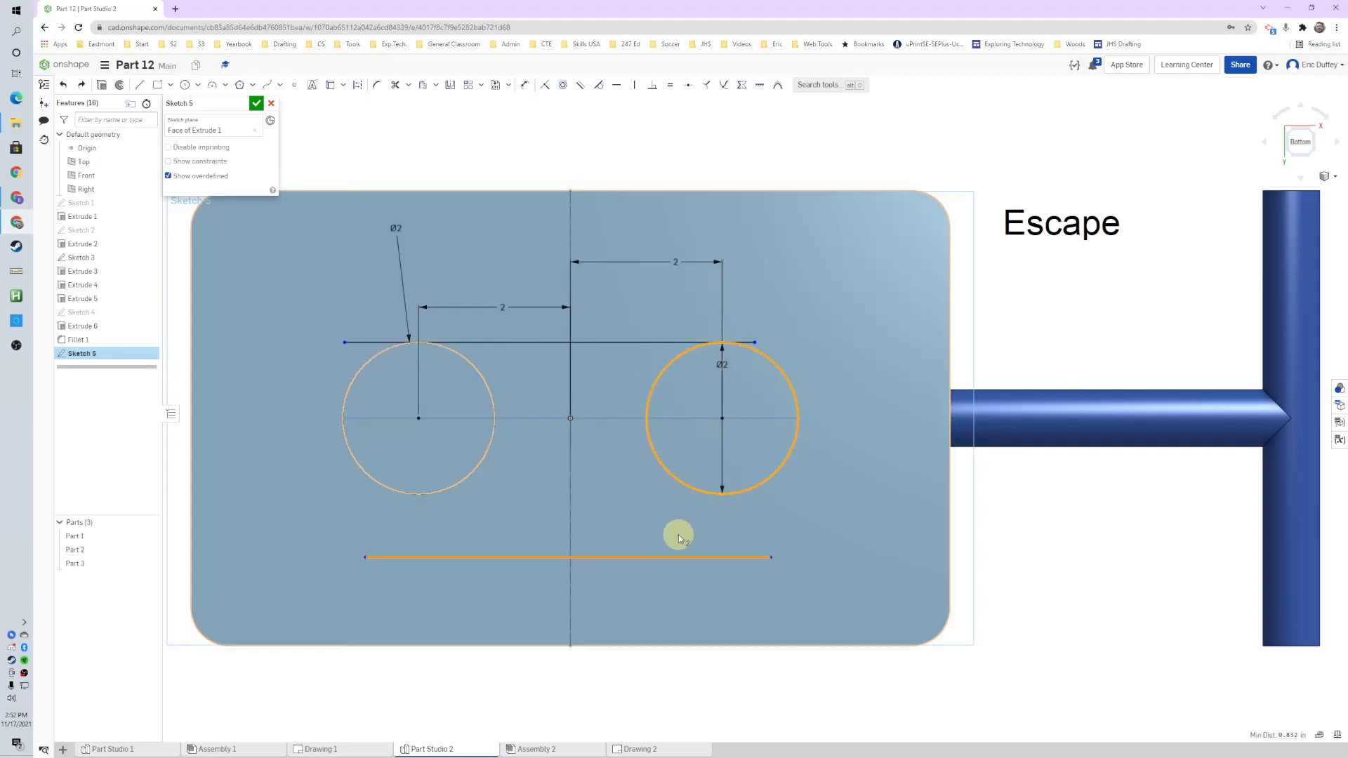
key("Escape")
key("t")
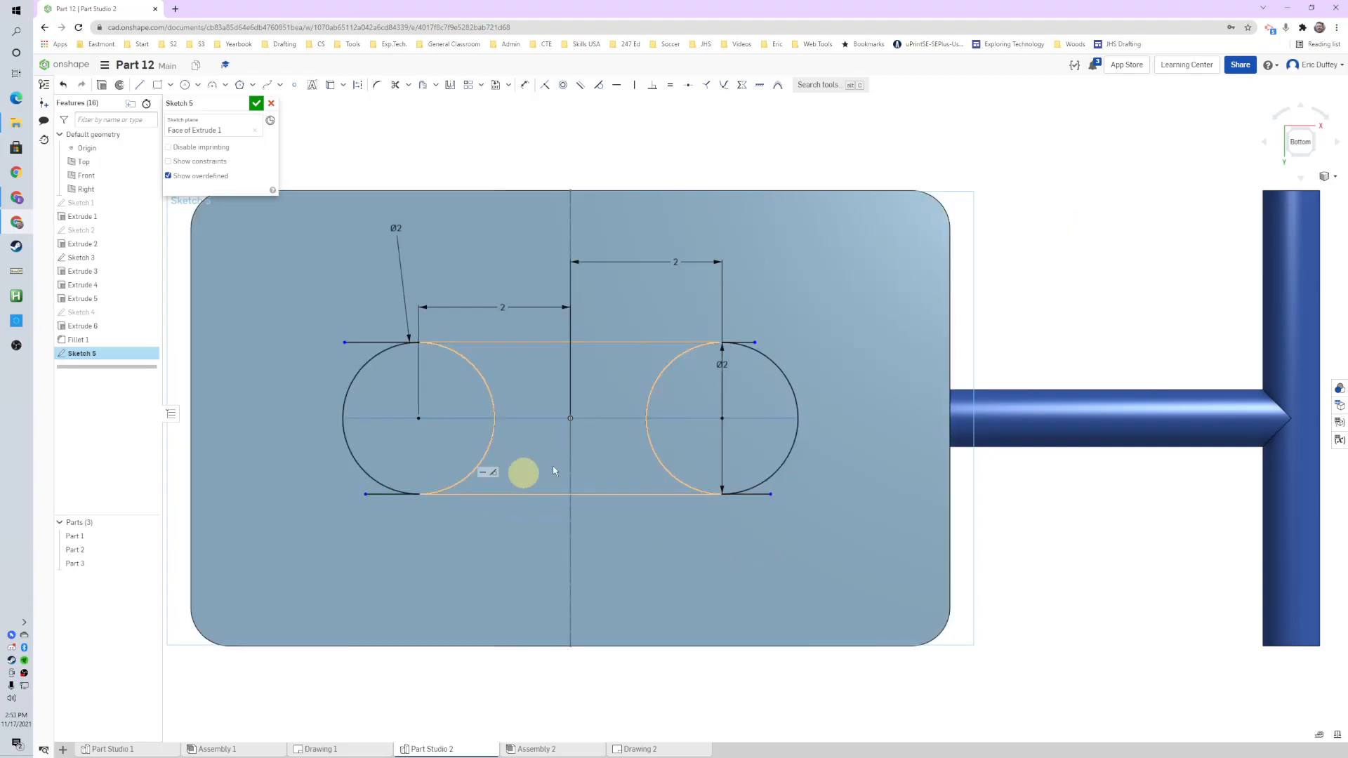
Step: Trim the four line ends that extend past the tangent points of the circles
scroll(441, 453, "down", 3)
scroll(417, 383, "up", 5)
middle_click_drag(683, 491, 609, 441)
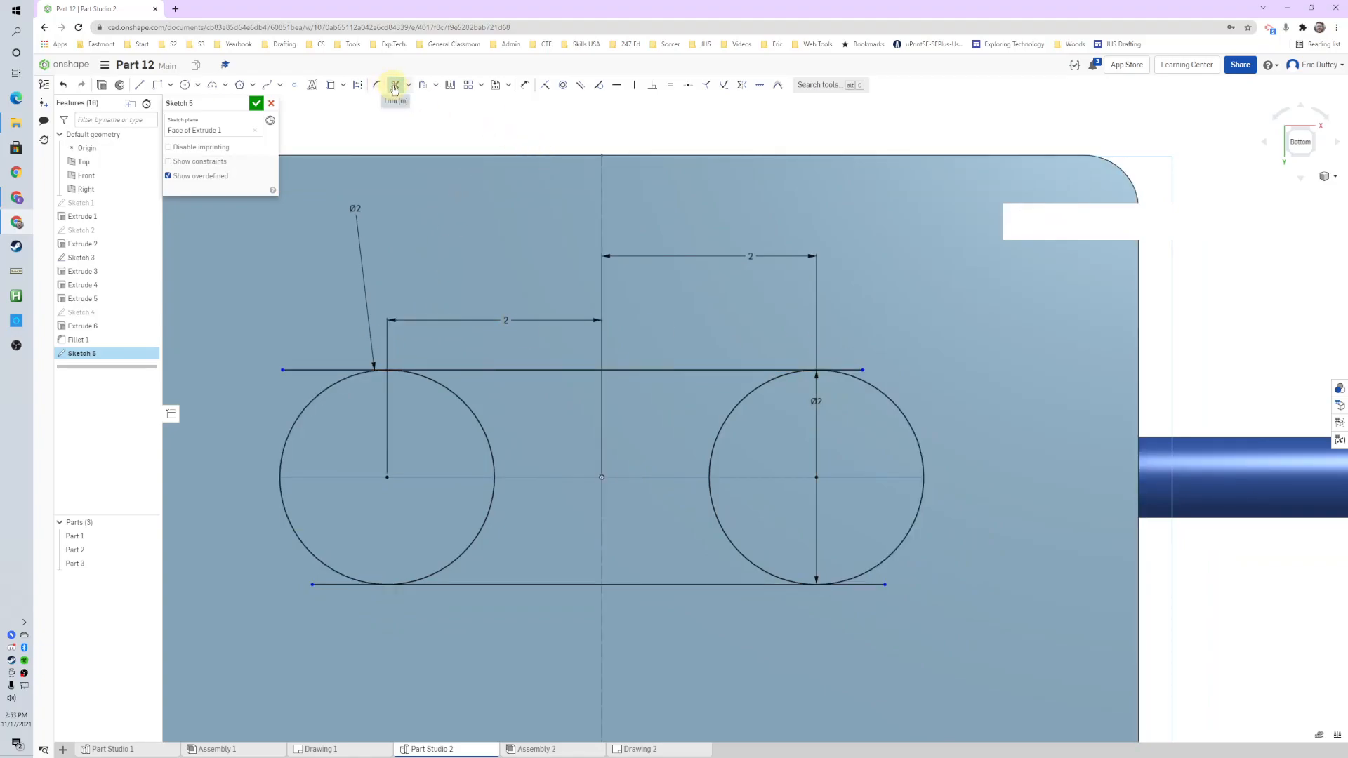
left_click(330, 370)
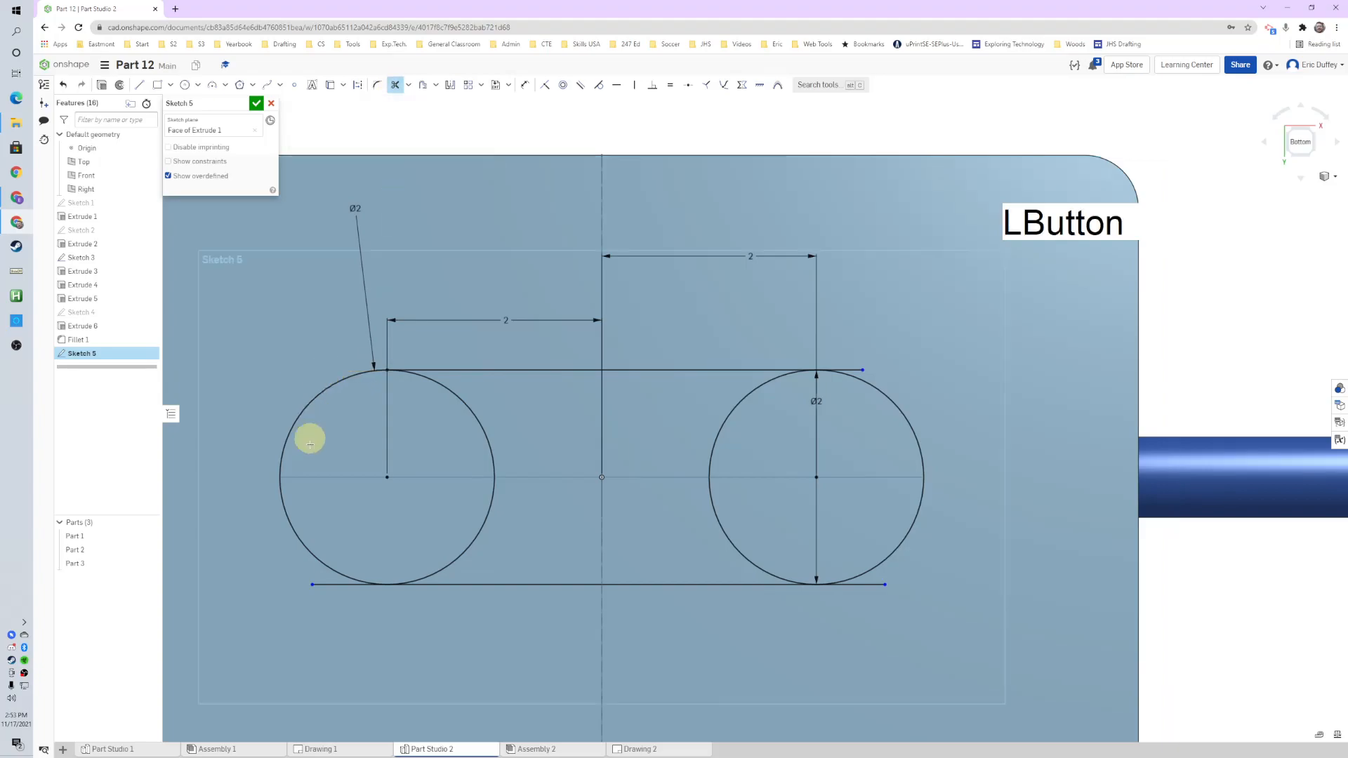
left_click(325, 583)
left_click(871, 585)
left_click(848, 371)
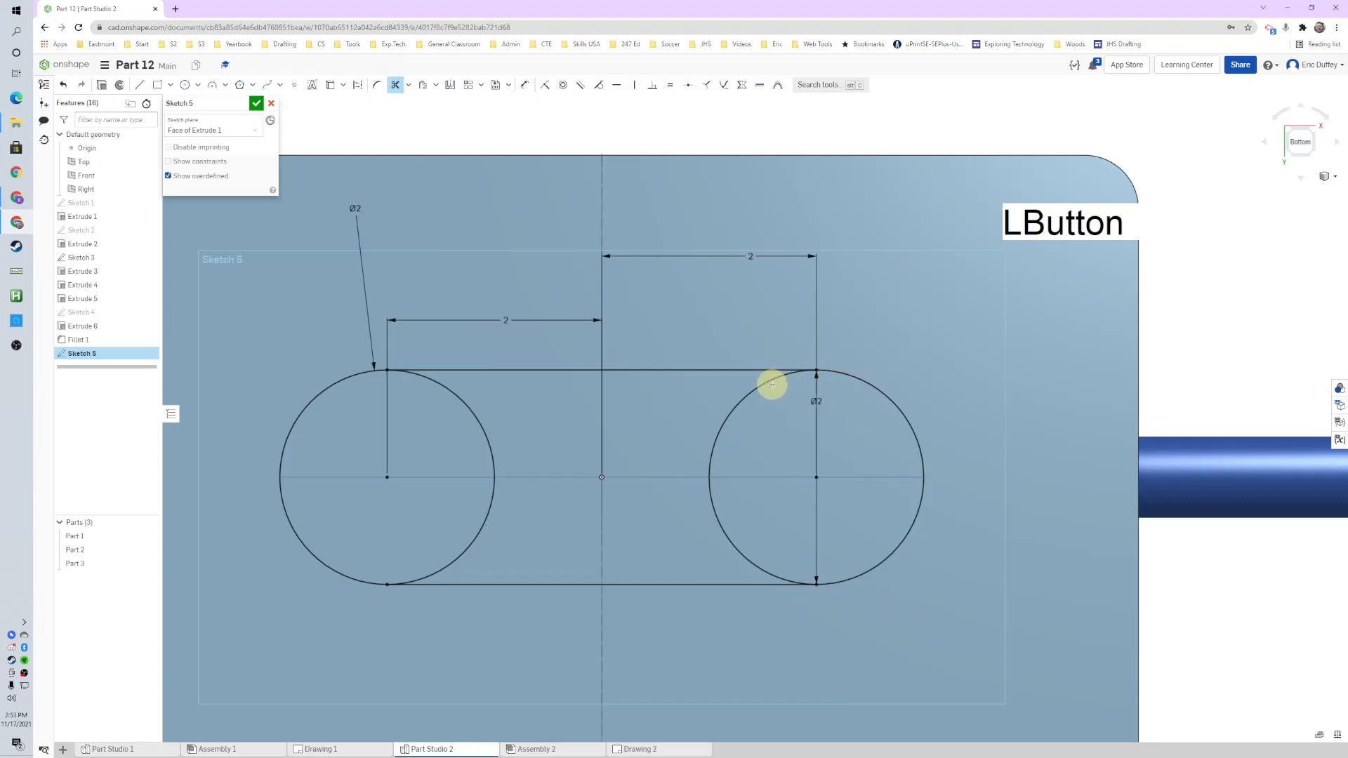
Step: Trim the inner arcs of both circles to leave a closed slot outline, and finish the sketch
left_click(770, 386)
left_click(488, 446)
scroll(529, 425, "down", 2)
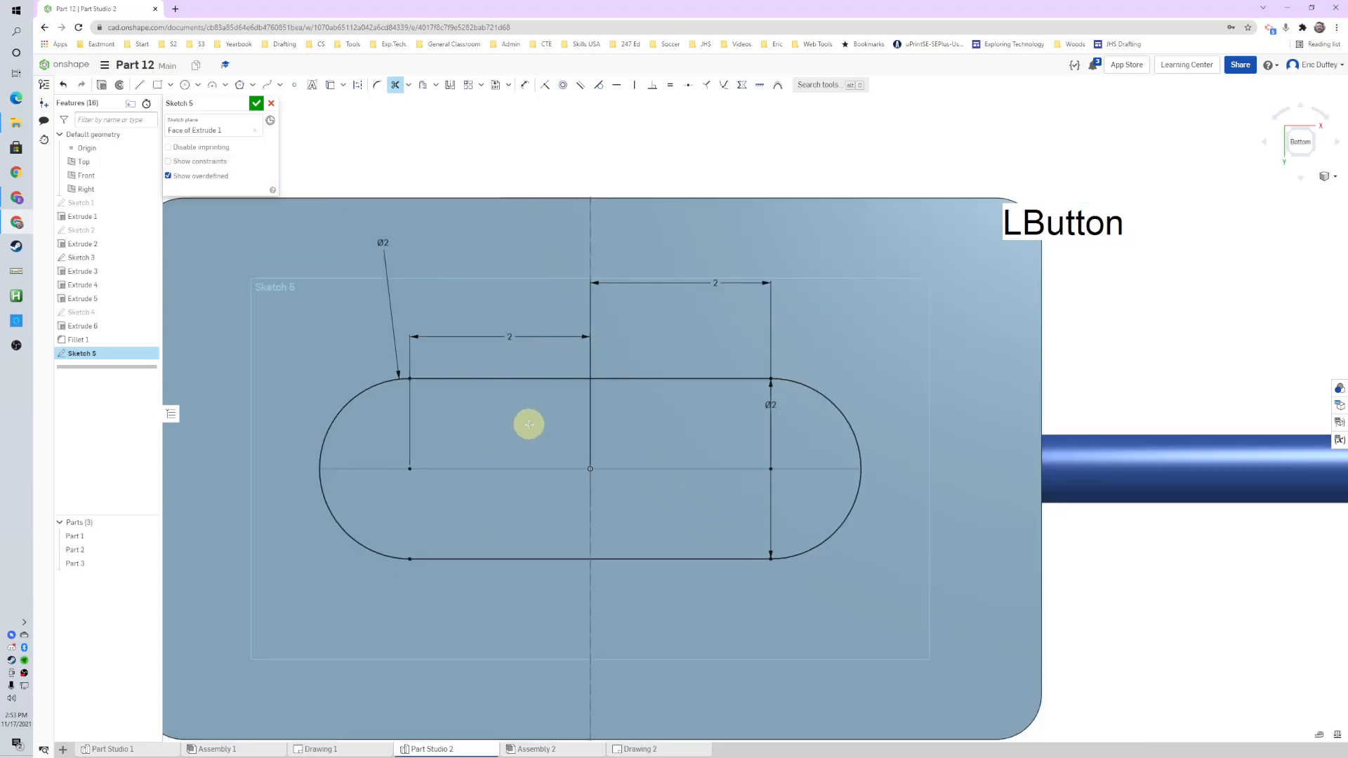
middle_click_drag(517, 445, 512, 479)
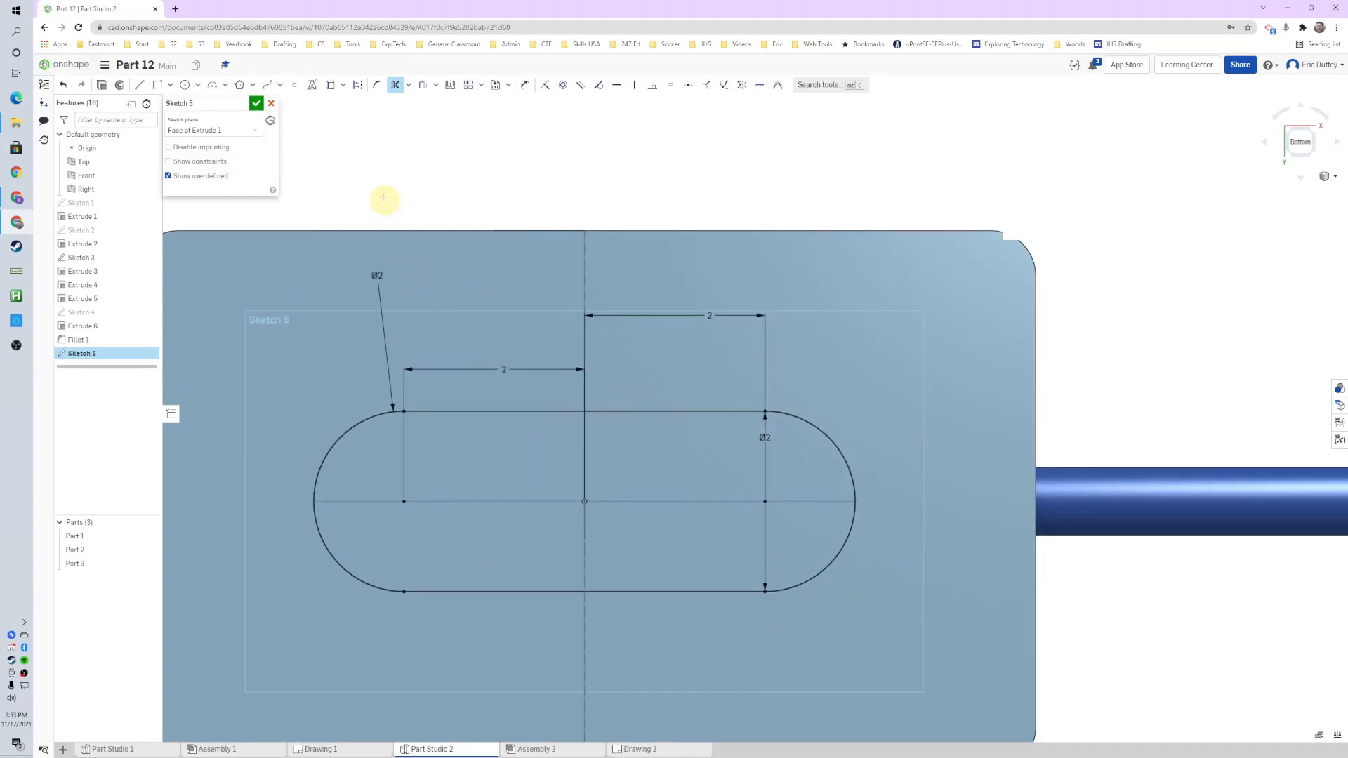
left_click(256, 105)
Step: Extrude the slot region as a Remove cut into the base of Part 1, pulling its depth beyond the base's upper face
right_click_drag(618, 199, 625, 228)
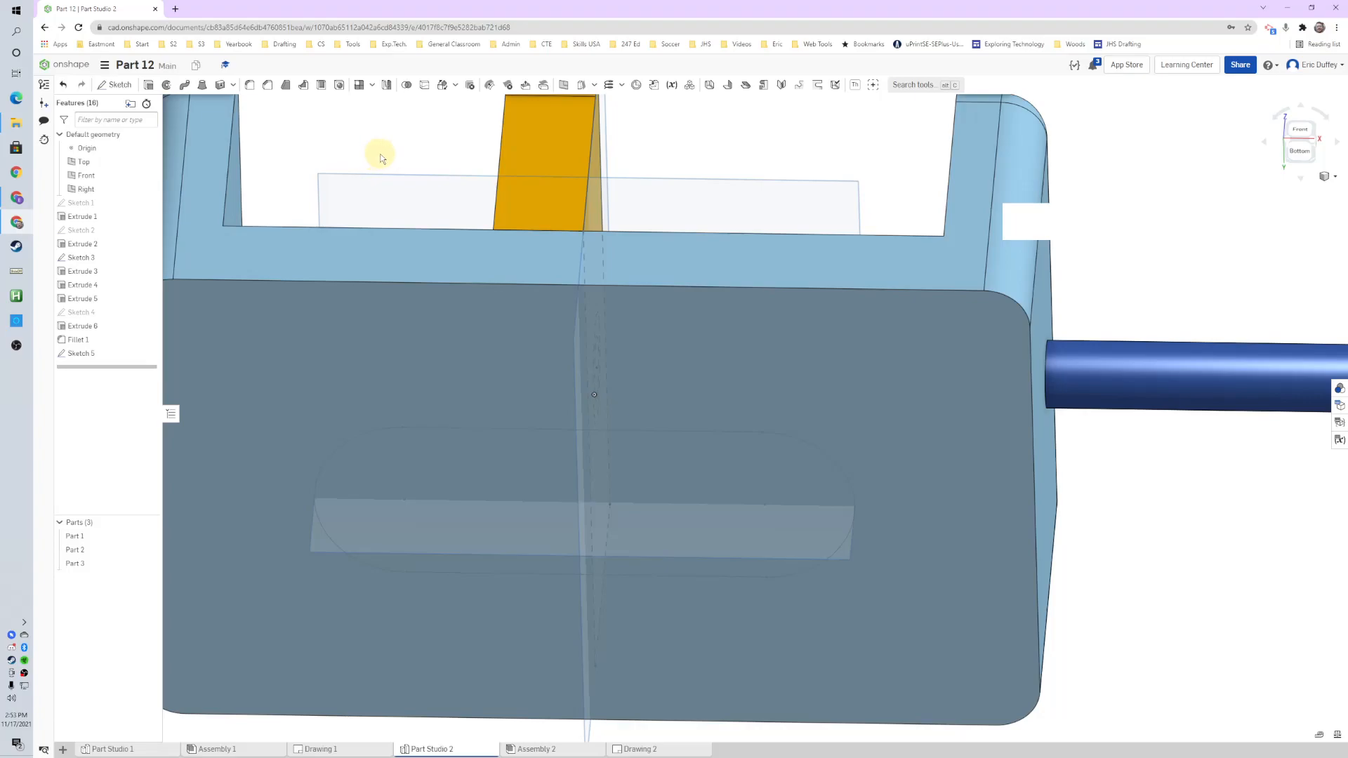
key("s")
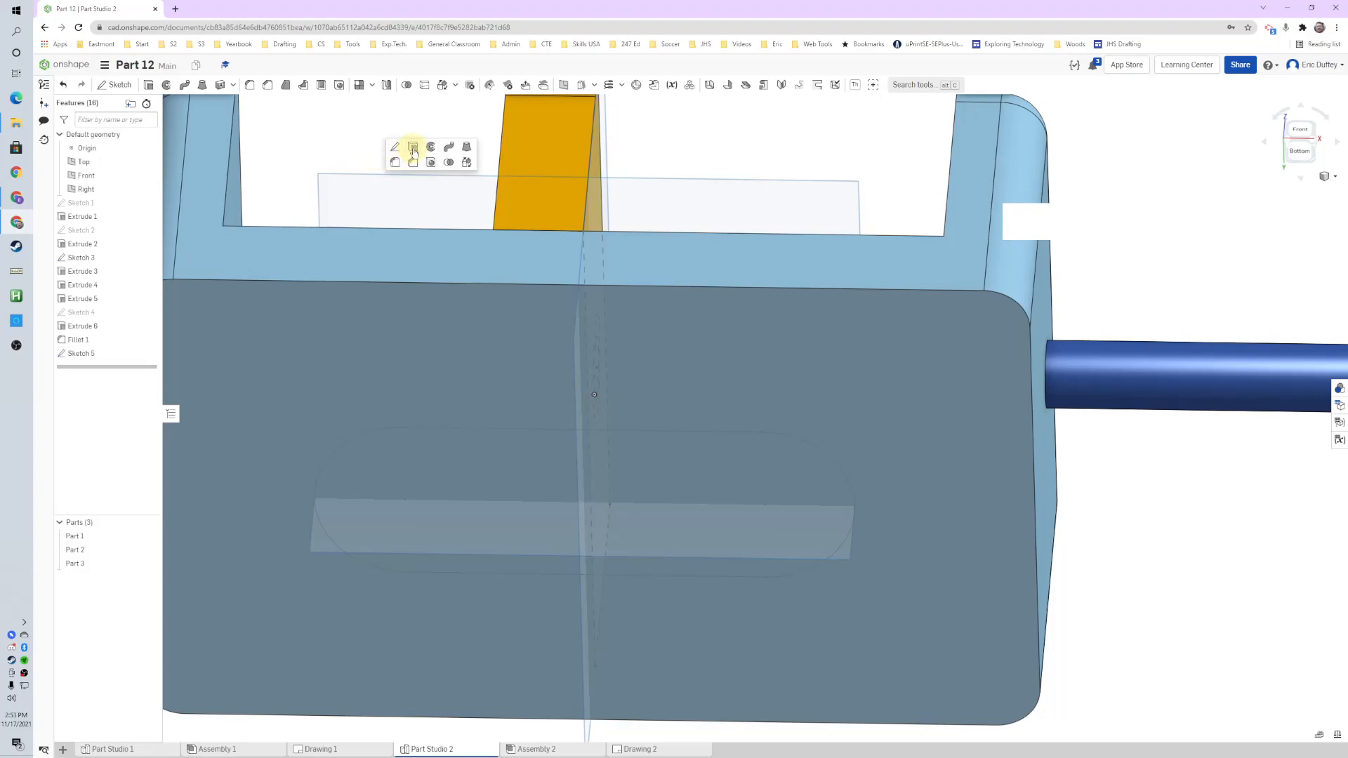
left_click(414, 151)
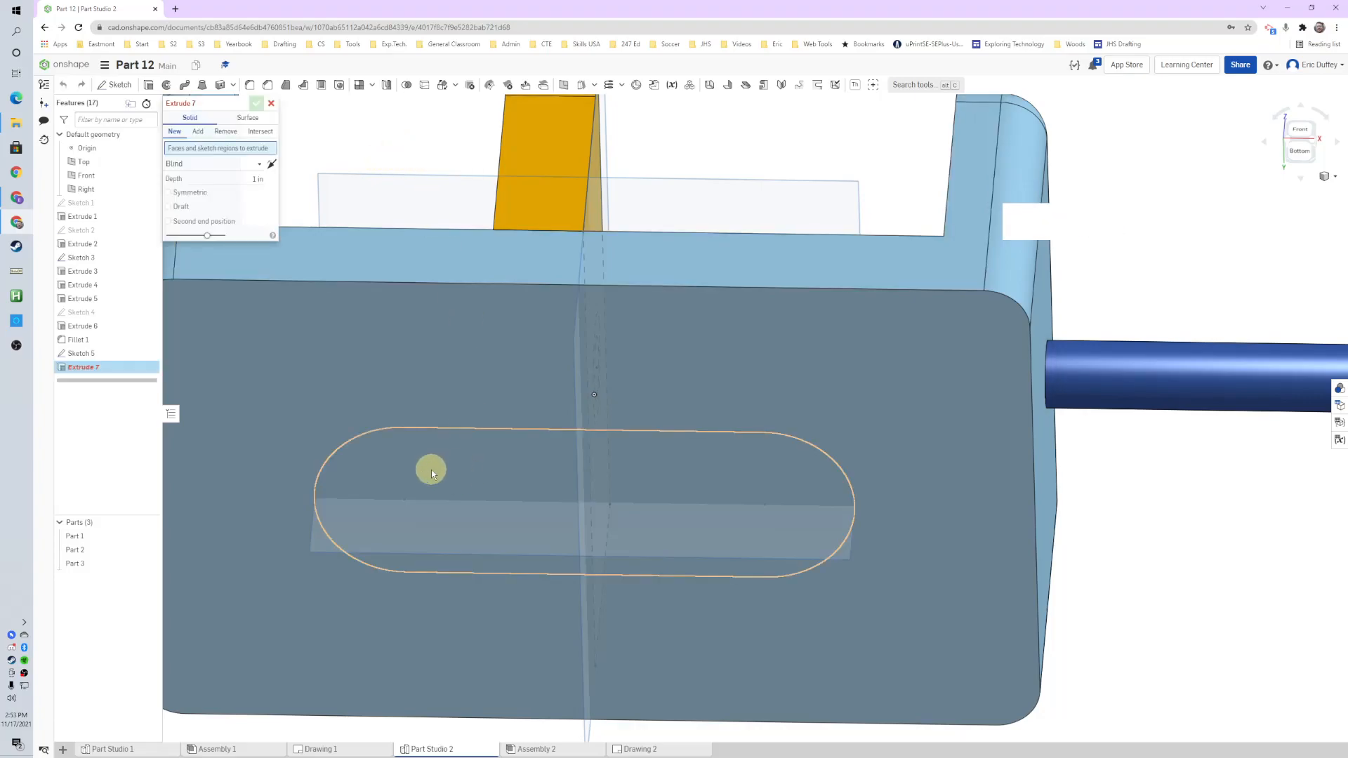
left_click(431, 469)
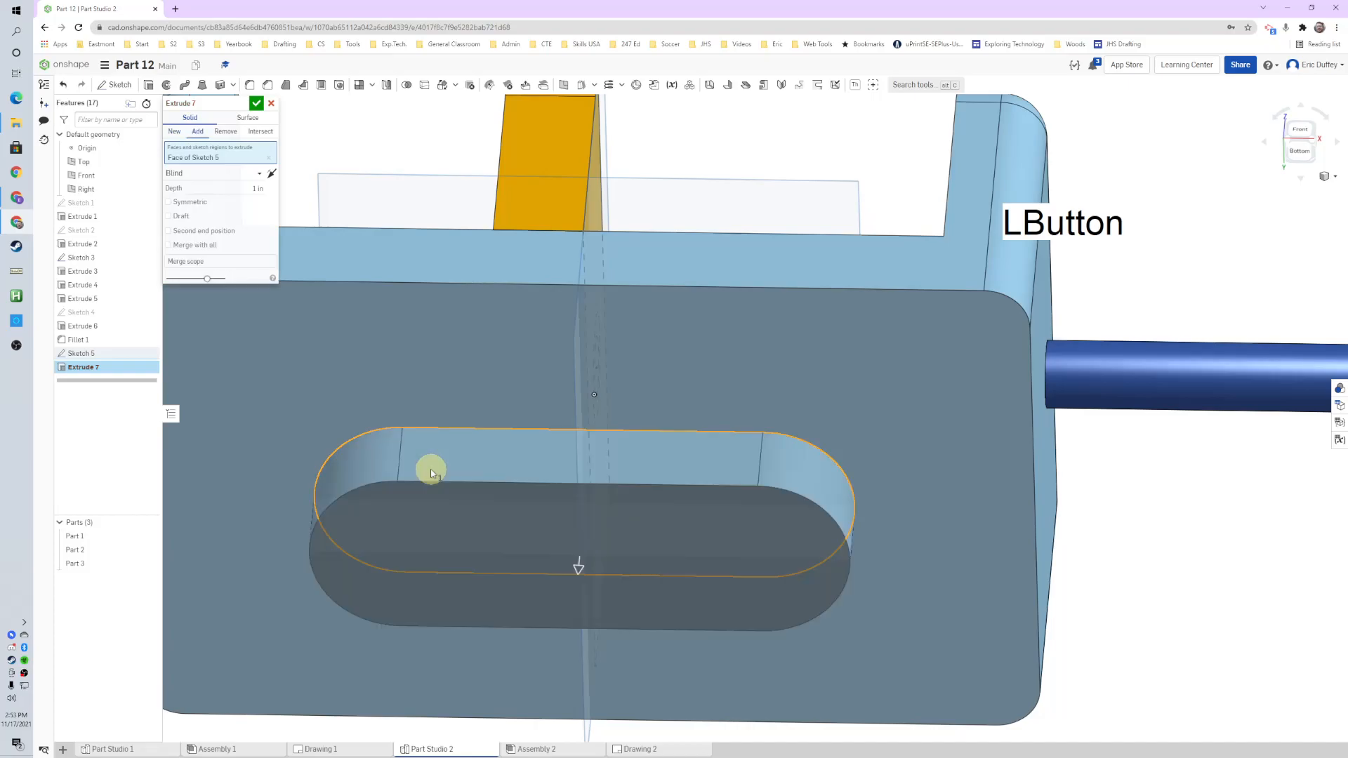
left_click(226, 132)
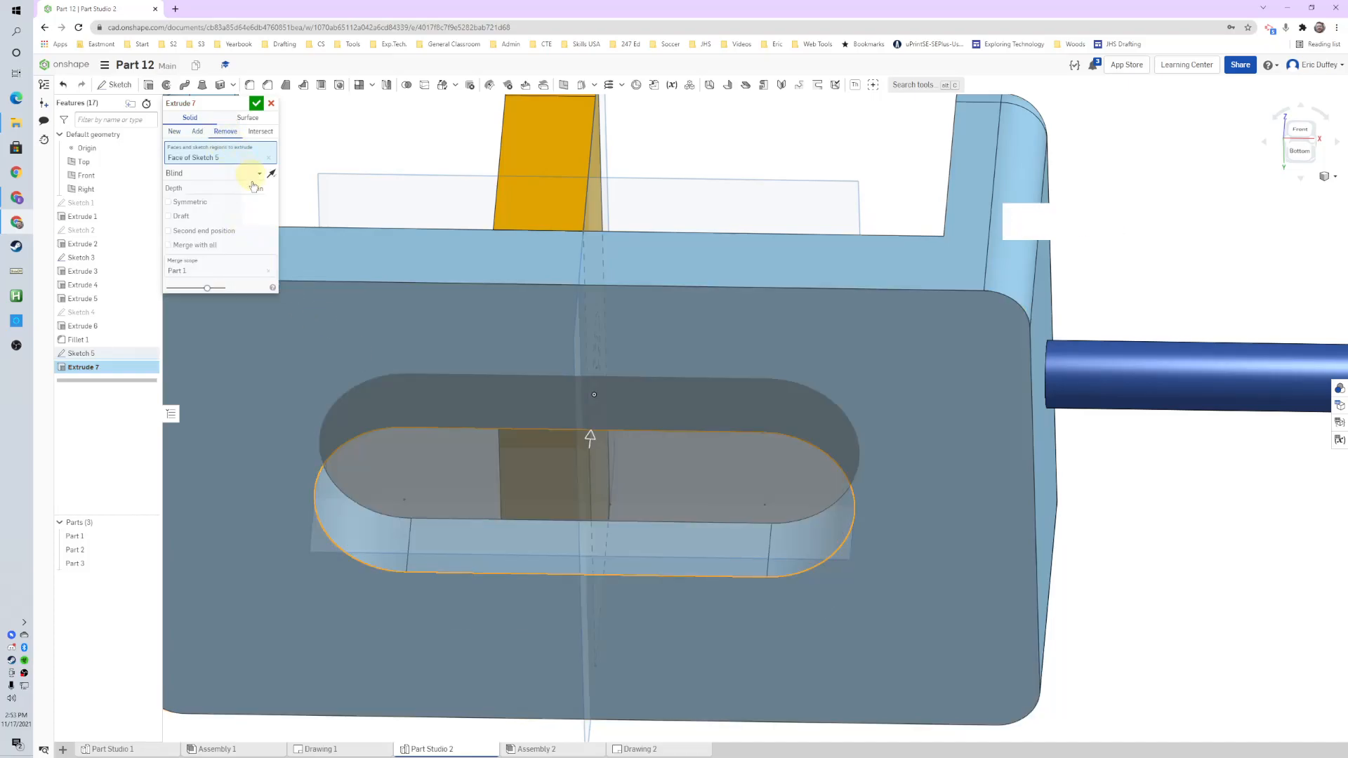
scroll(537, 217, "down", 2)
right_click_drag(584, 238, 617, 327)
left_click_drag(632, 331, 617, 265)
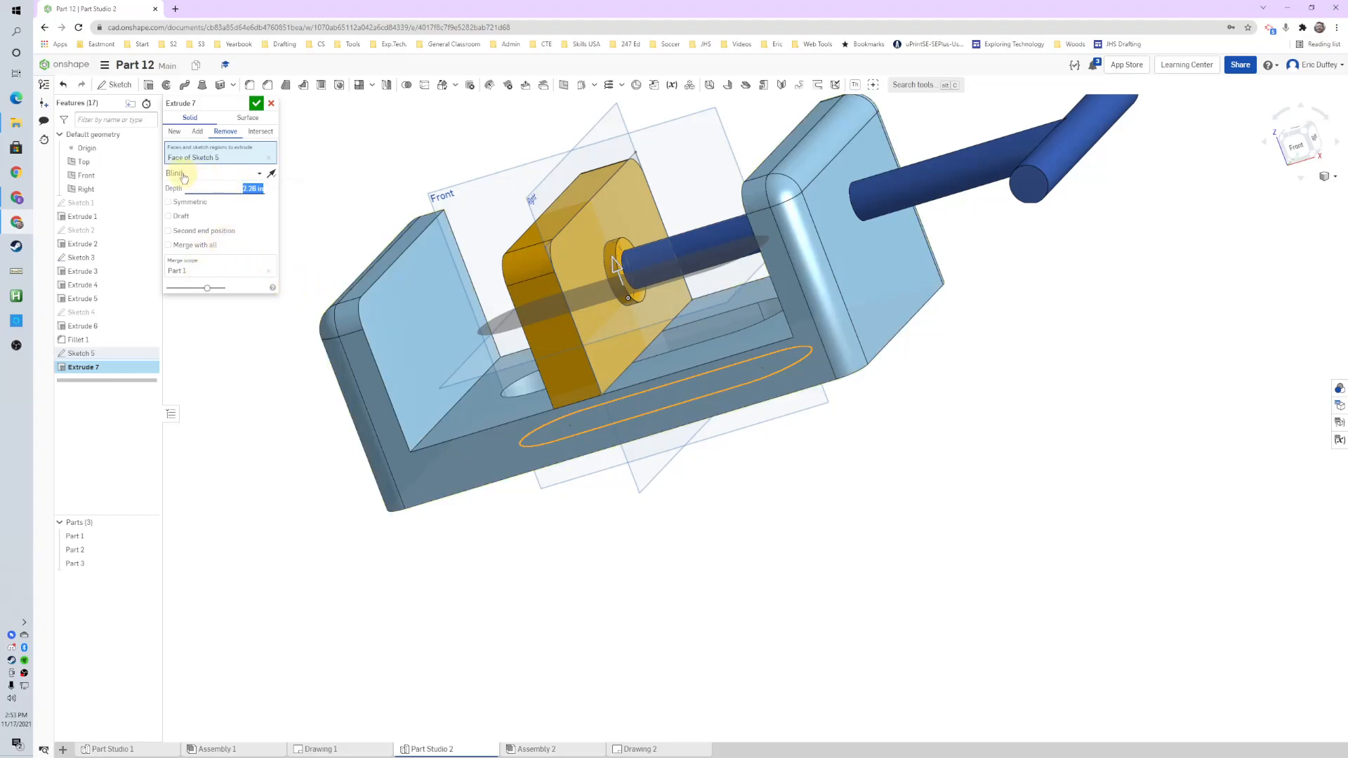
Step: Set the slot cut's end type to Up to face, ending at the inner floor face of Part 1's base
left_click(184, 175)
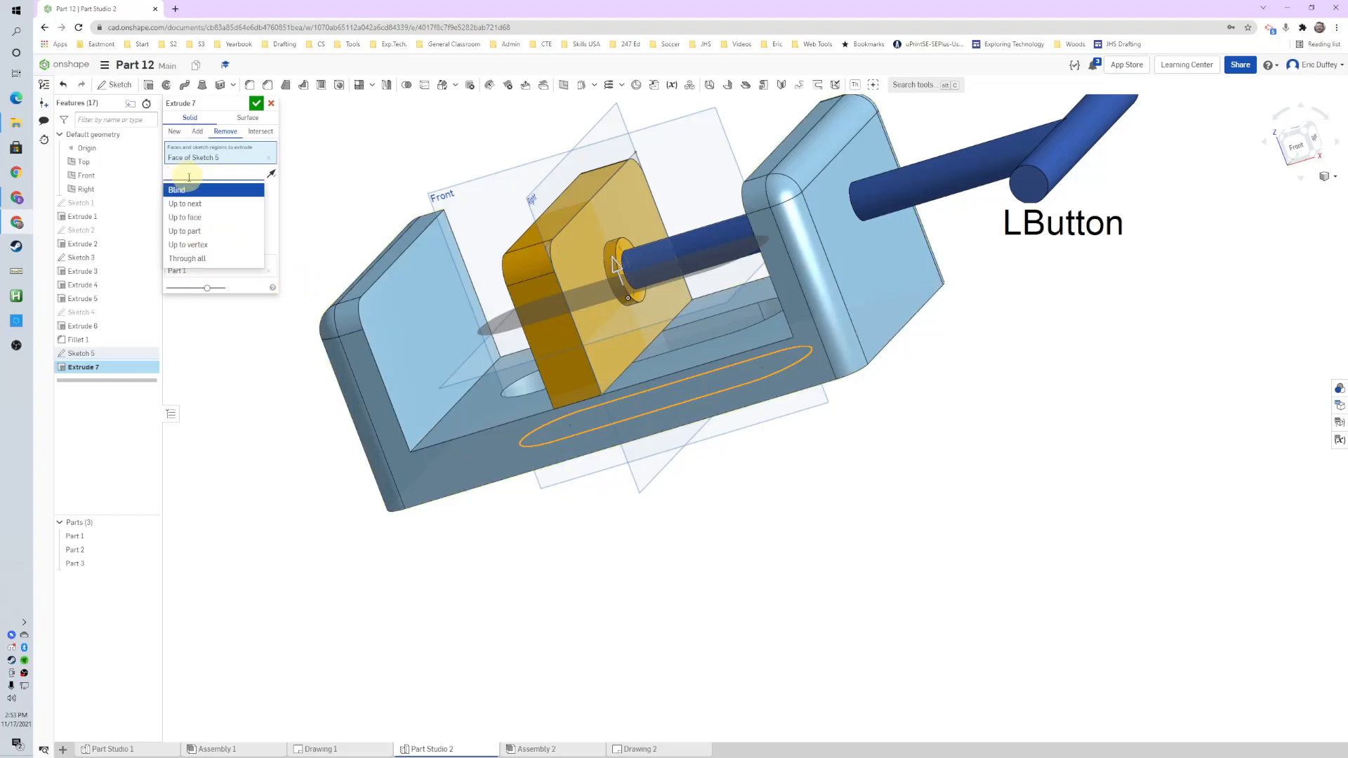
left_click(191, 219)
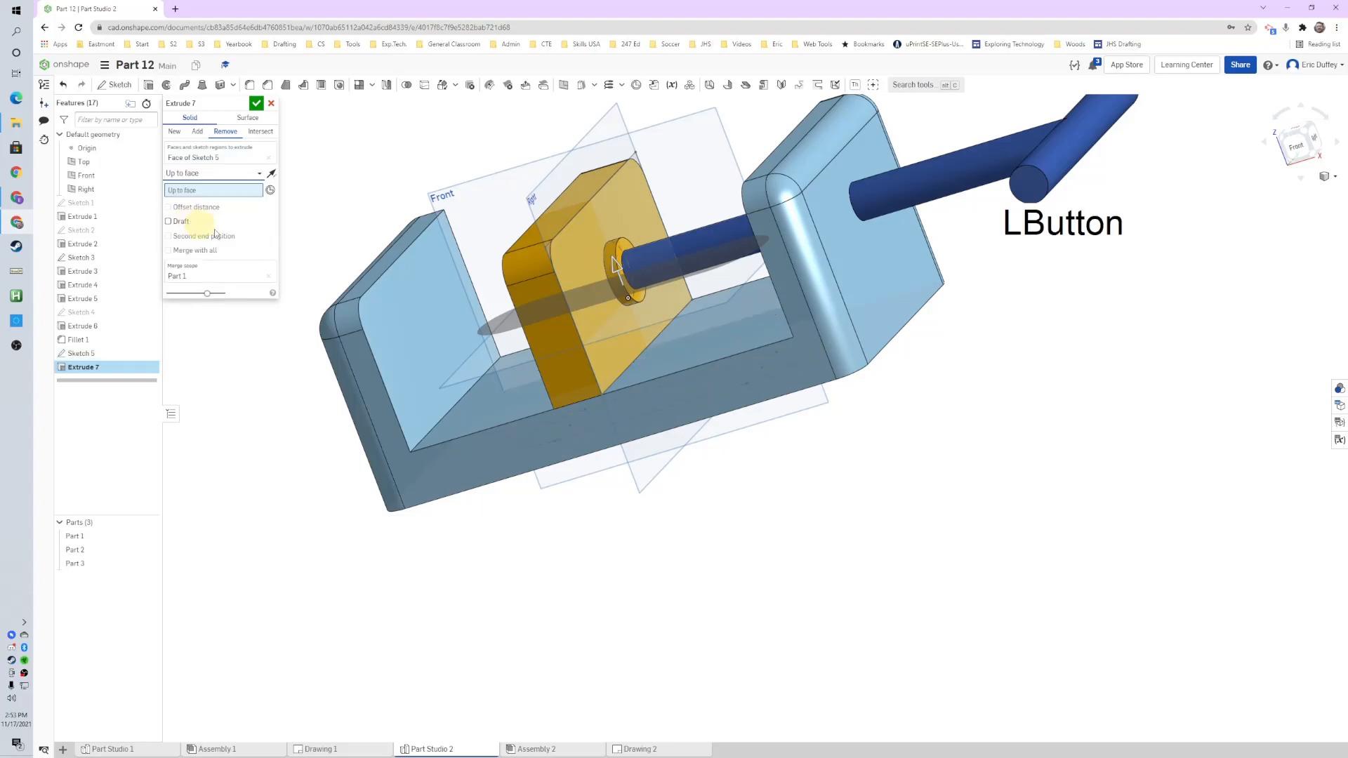
left_click(511, 405)
right_click_drag(540, 400, 533, 299)
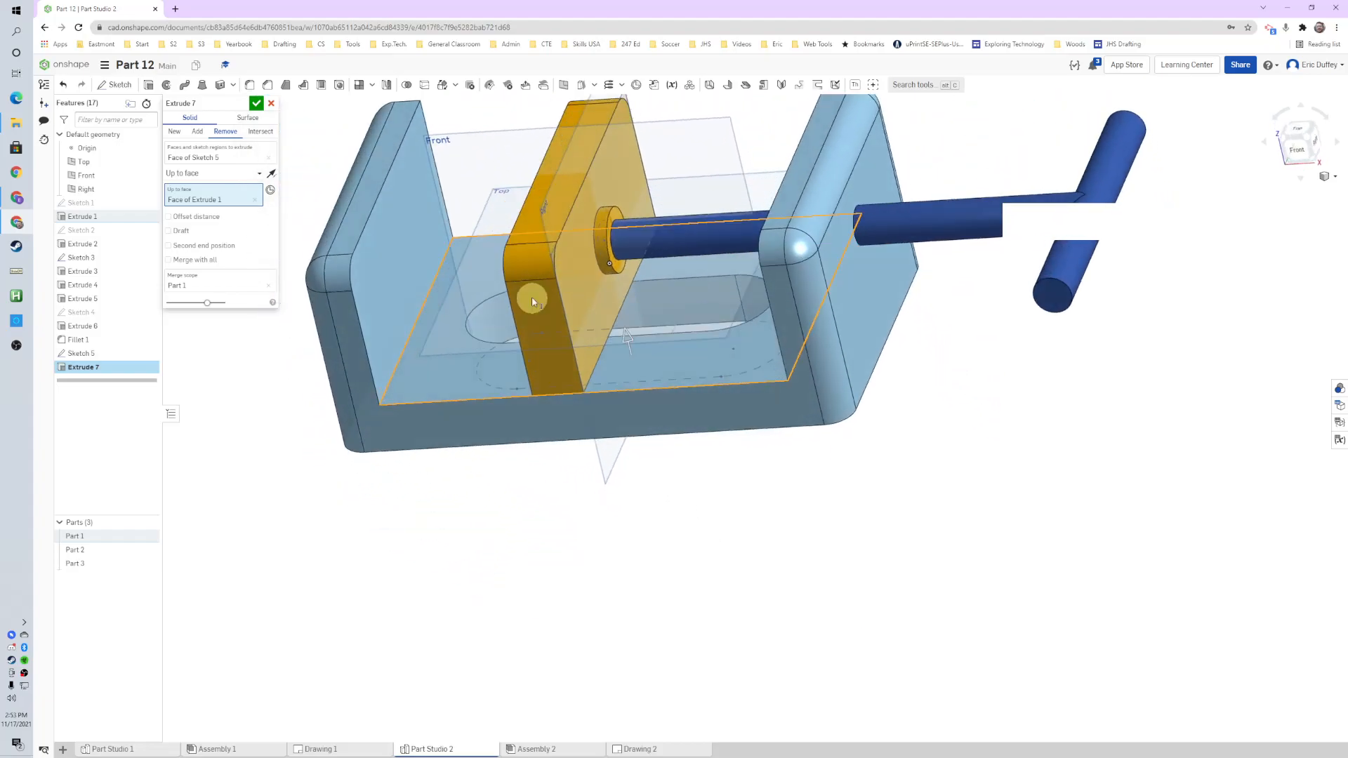
Step: Accept the slot cut and inspect the slot through the vise base from several angles
left_click(257, 105)
middle_click_drag(614, 289, 871, 466)
right_click_drag(870, 466, 903, 430)
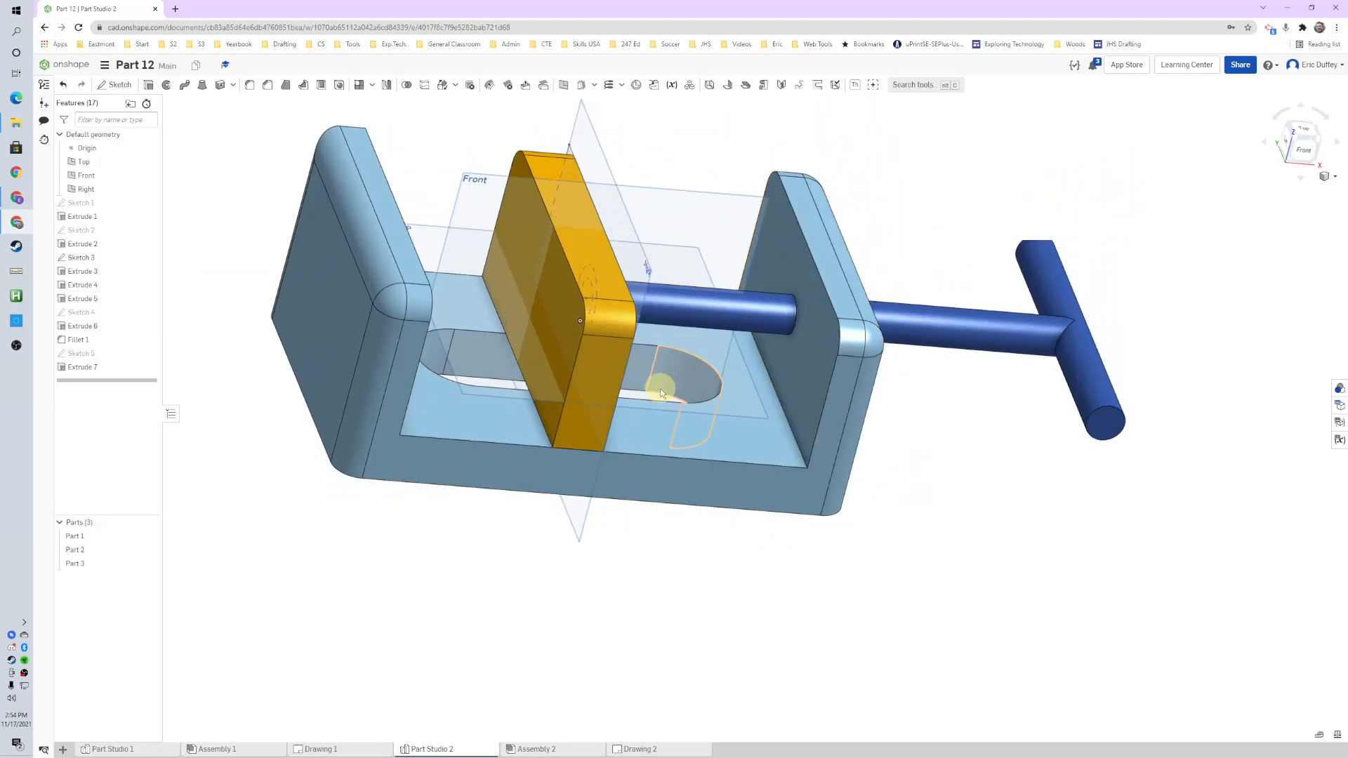
right_click_drag(963, 495, 626, 361)
right_click_drag(807, 518, 773, 529)
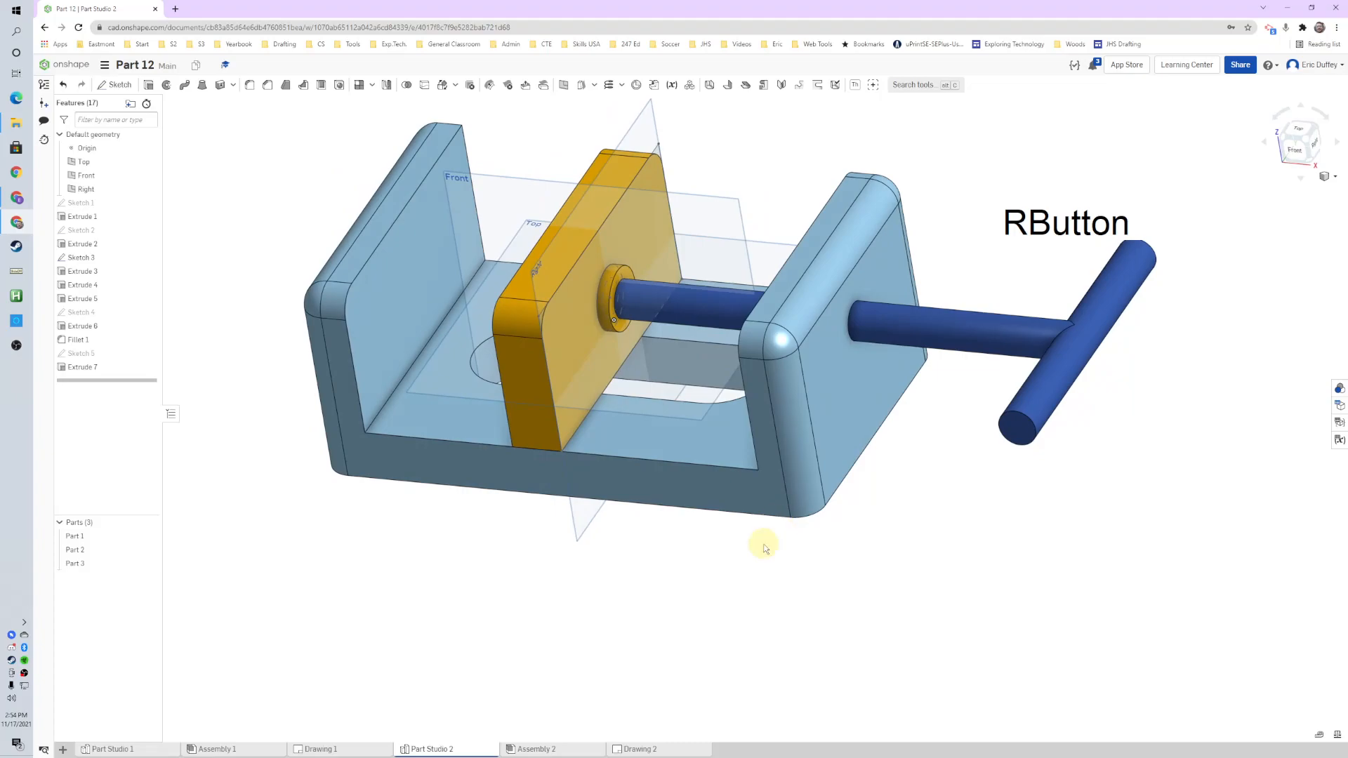
Step: Open Drawing 2, show its sheet list with Sheet2 active, and update the drawing to match the modified model
left_click(640, 749)
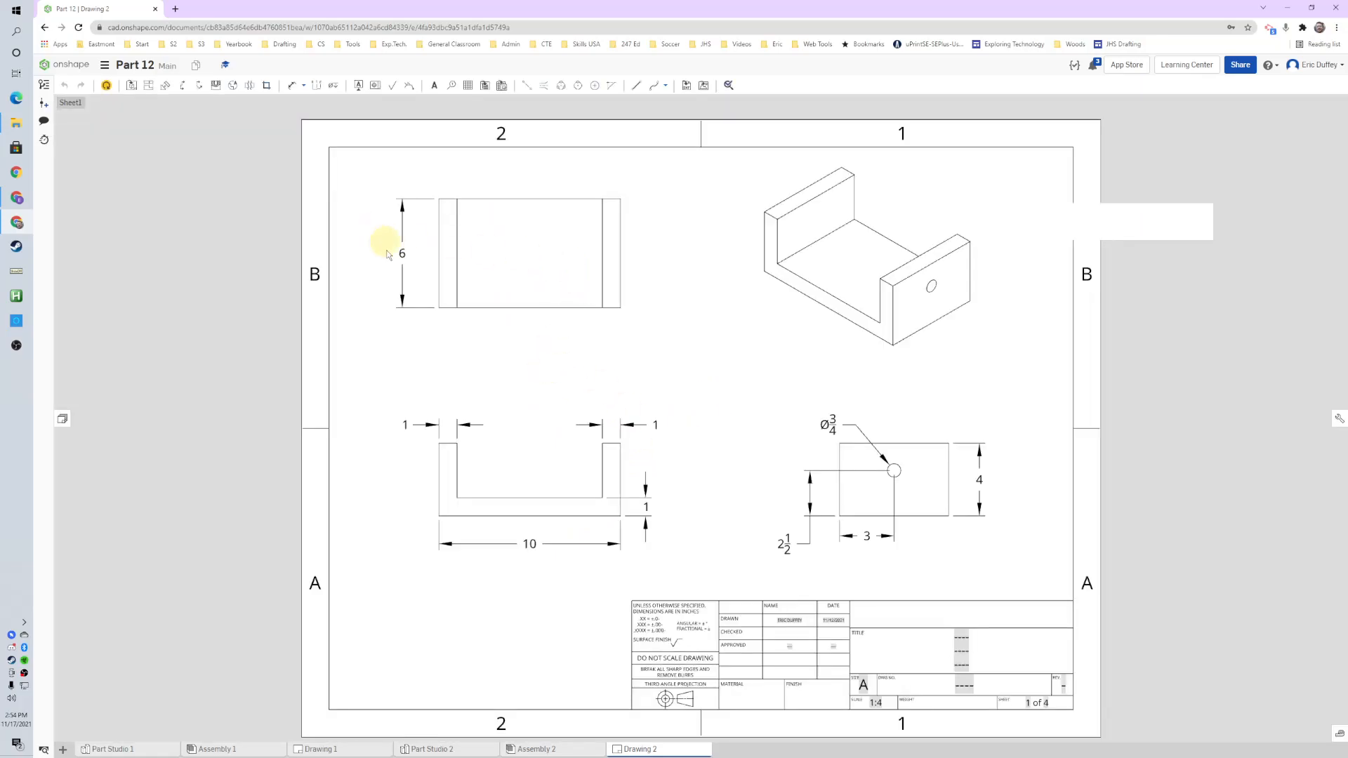
middle_click_drag(619, 391, 589, 397)
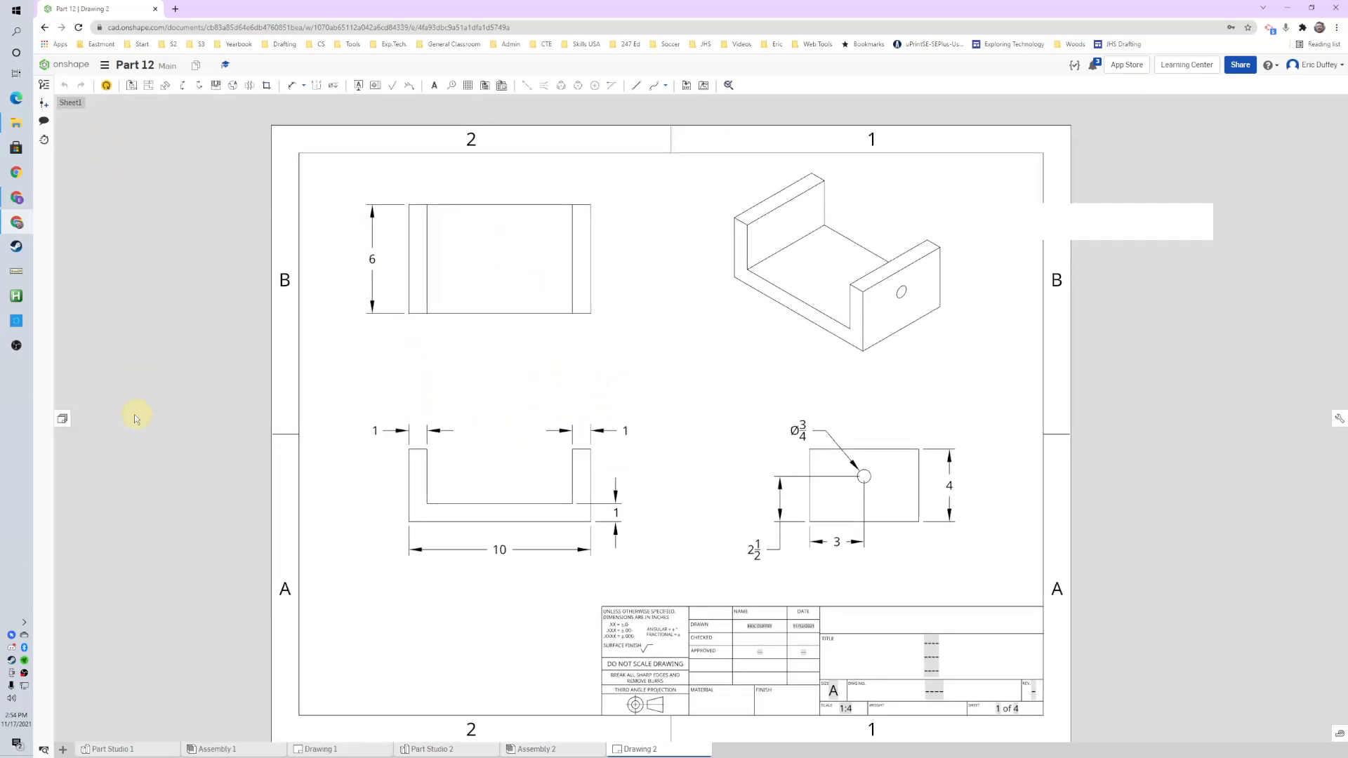
left_click(62, 420)
left_click(78, 219)
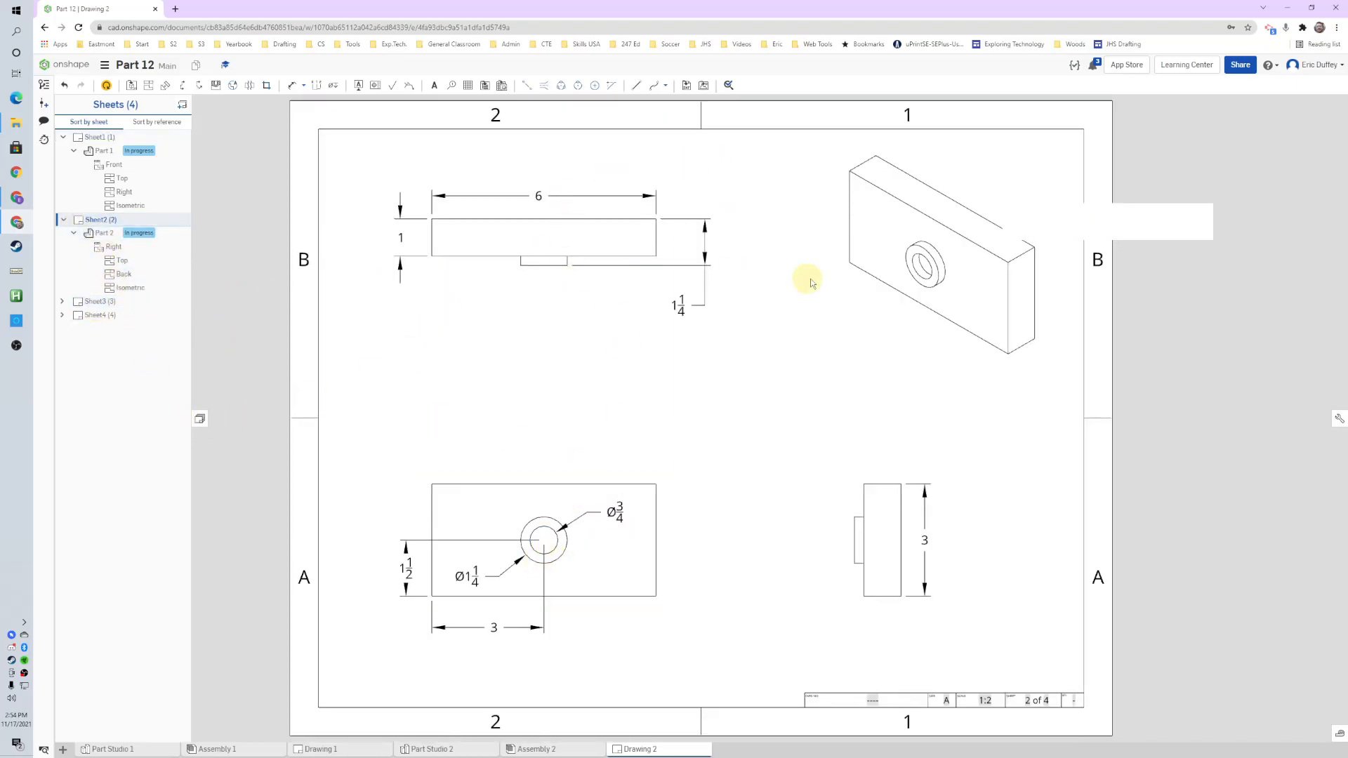
left_click_drag(1080, 226, 1051, 443)
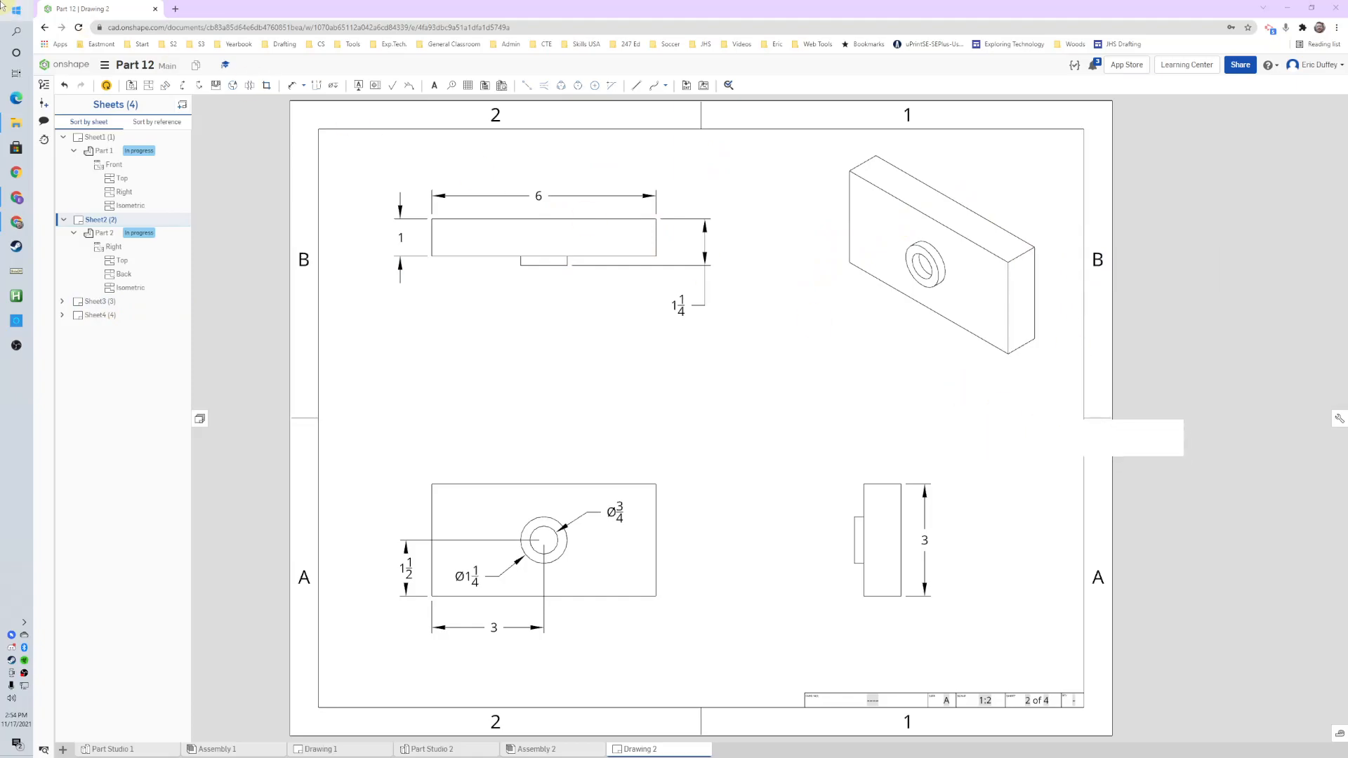
left_click(108, 89)
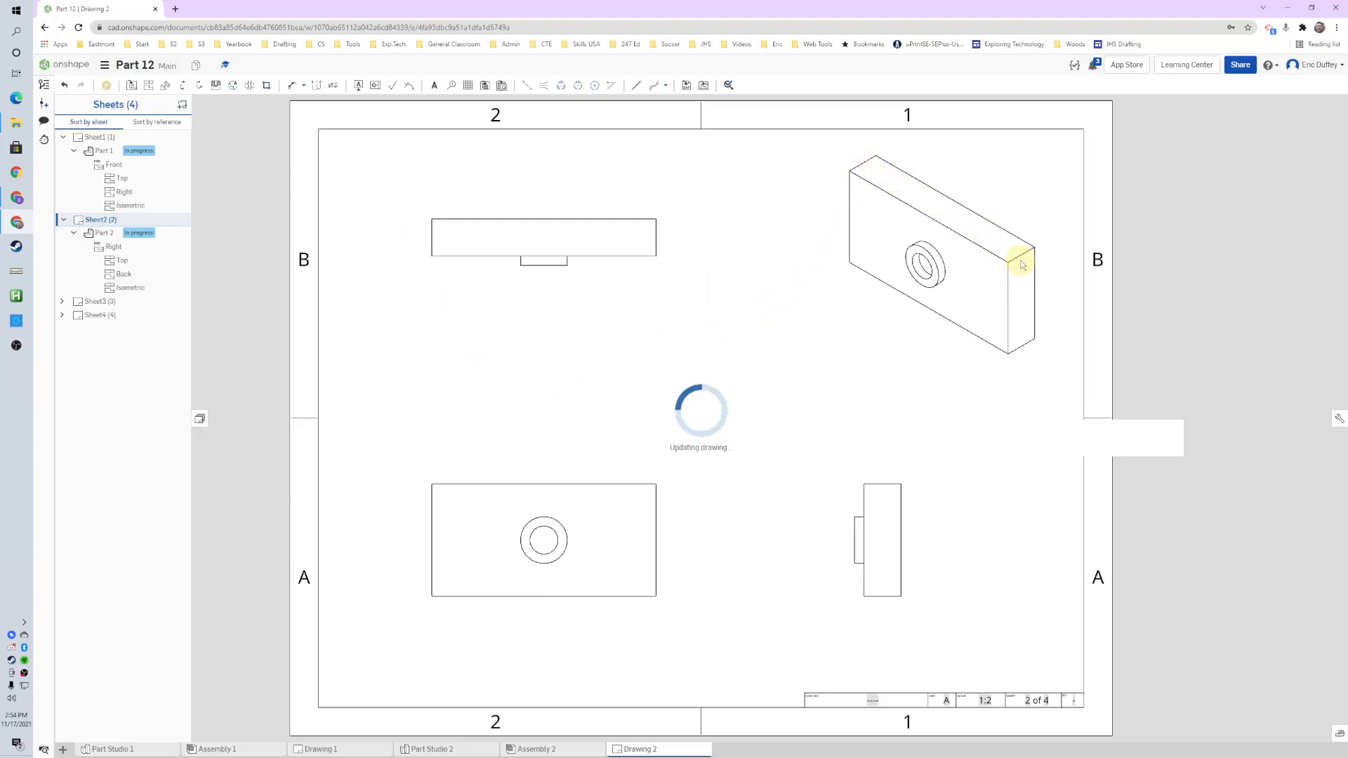
Step: On Sheet1, add a radius dimension to the upper right rounded corner of the top view, with its label outside the part
left_click(102, 151)
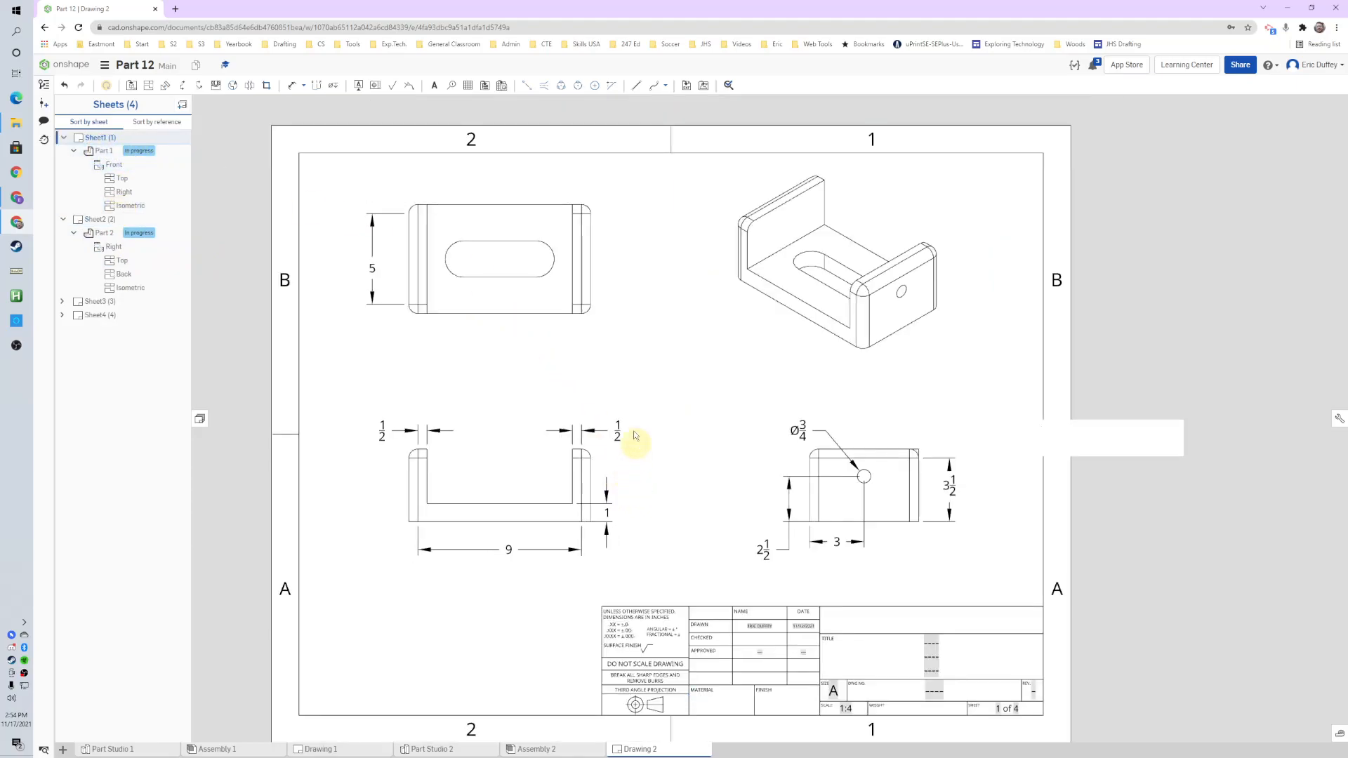
middle_click_drag(463, 253, 502, 303)
key("d")
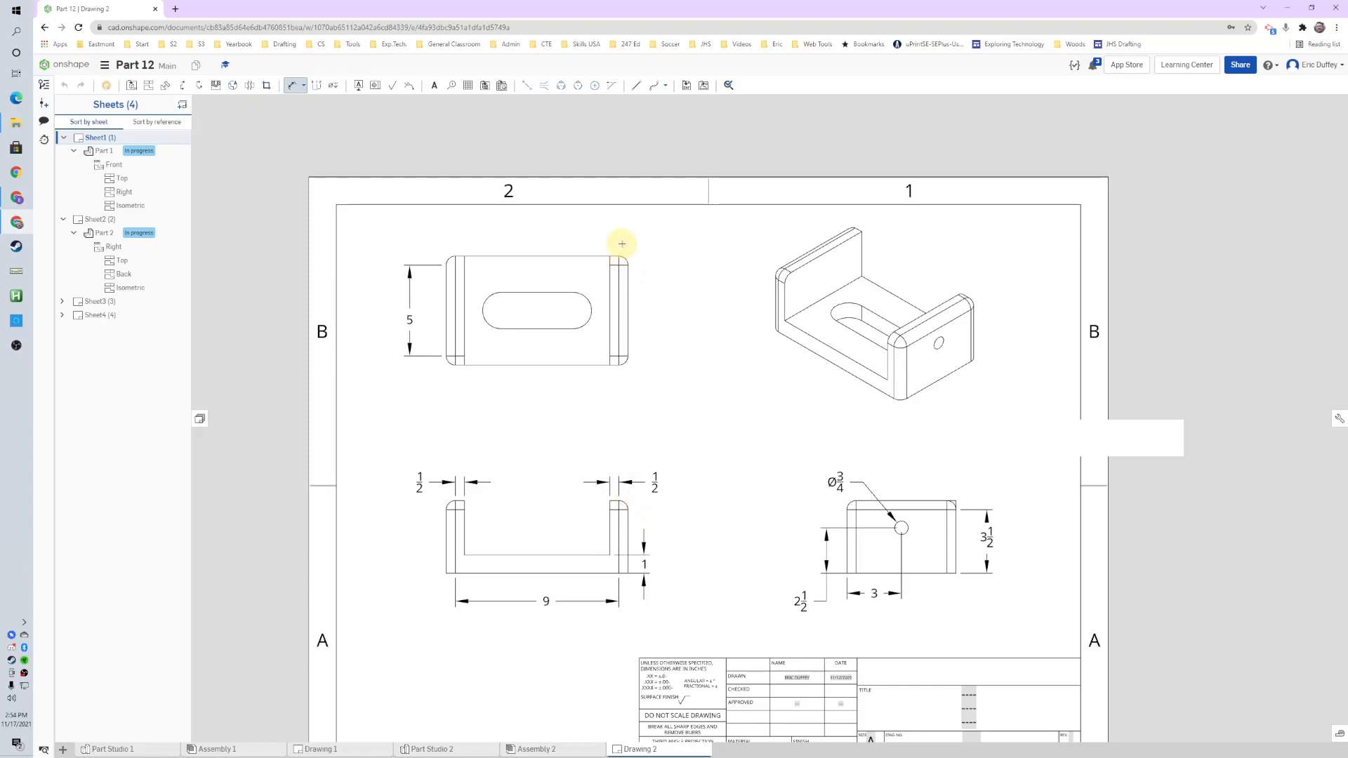
left_click(625, 260)
left_click(657, 241)
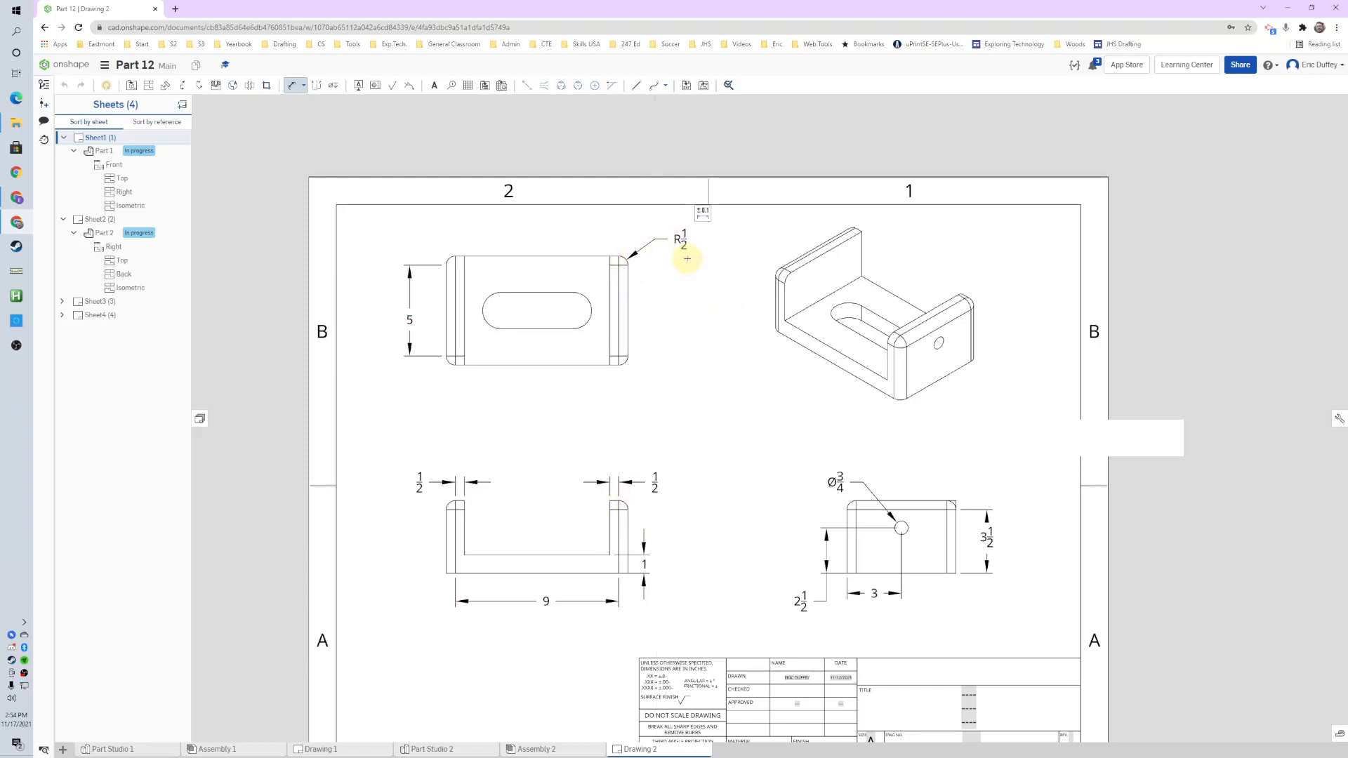
key("Escape")
Step: Add the text "All Radius" above the value of the corner radius dimension
left_click(680, 239)
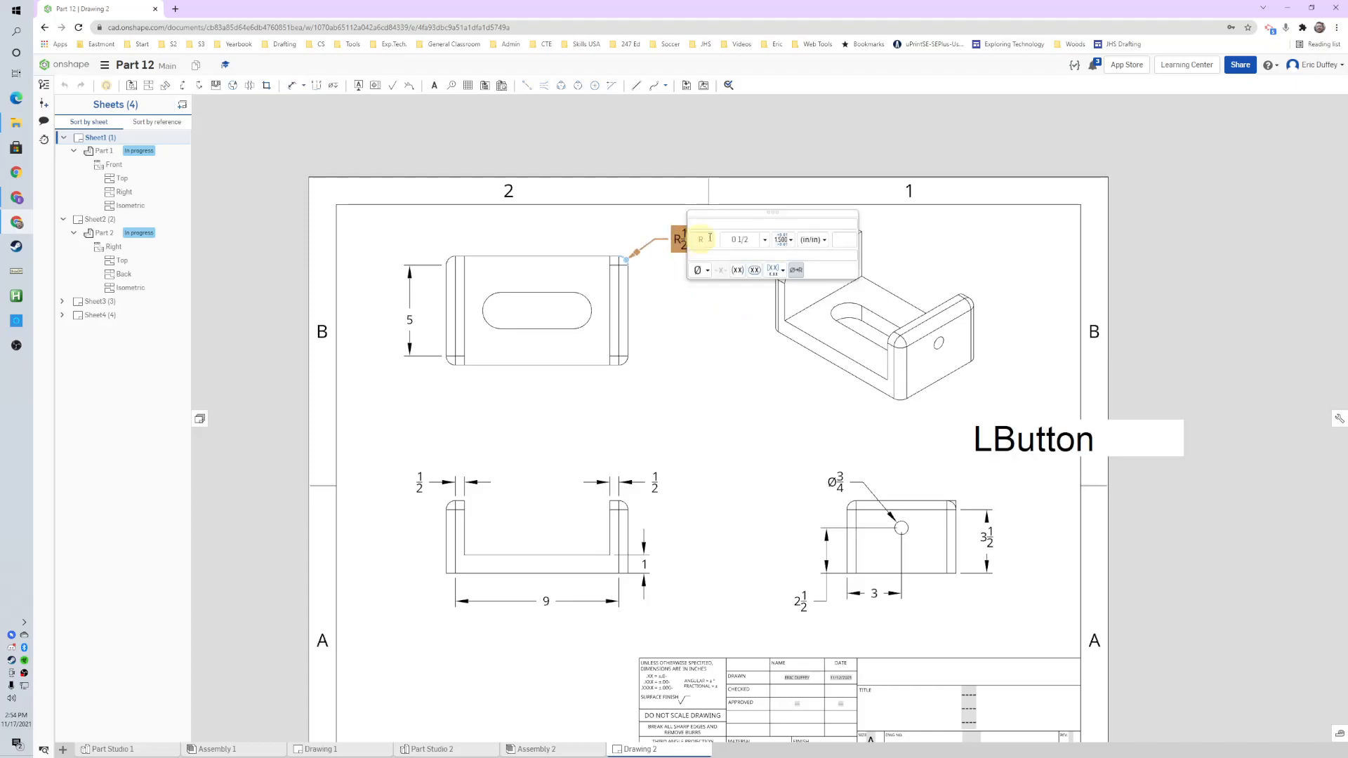
left_click(729, 225)
type("All")
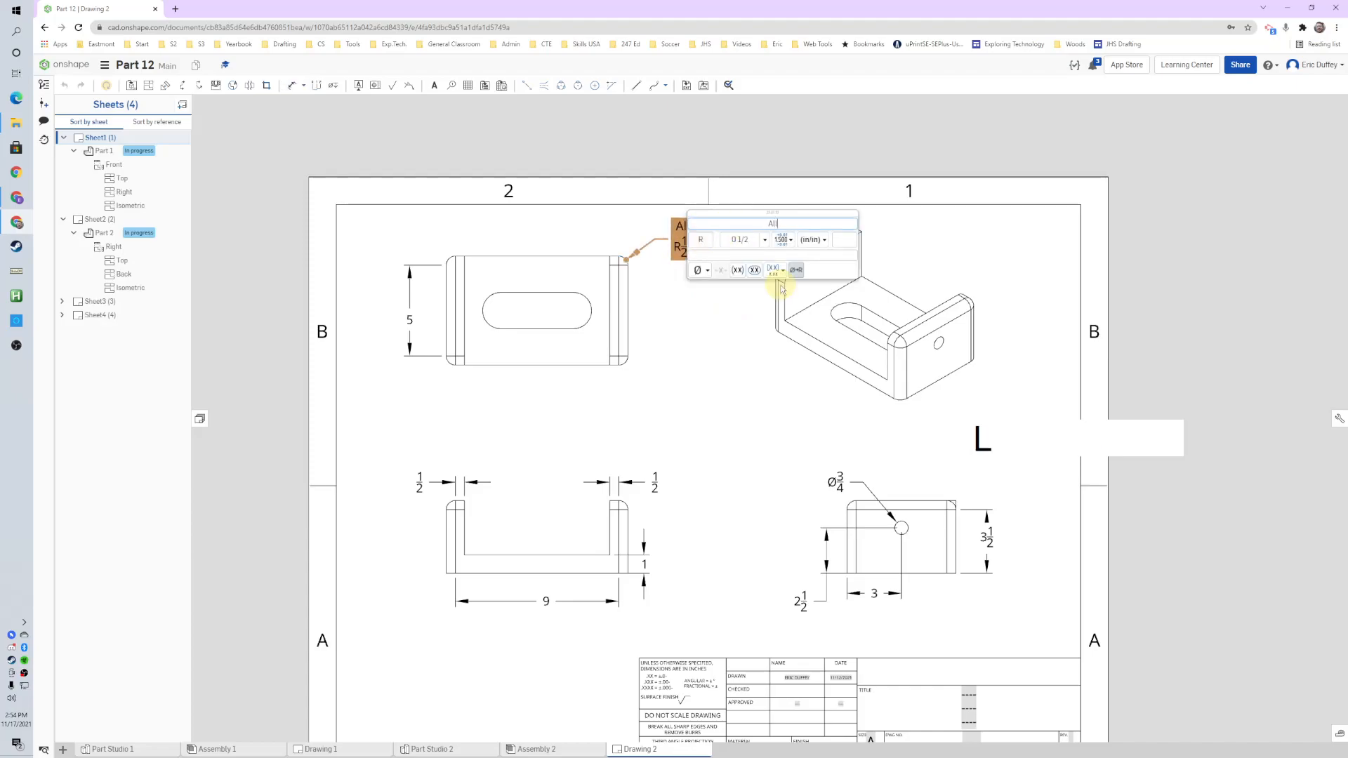
type(" R")
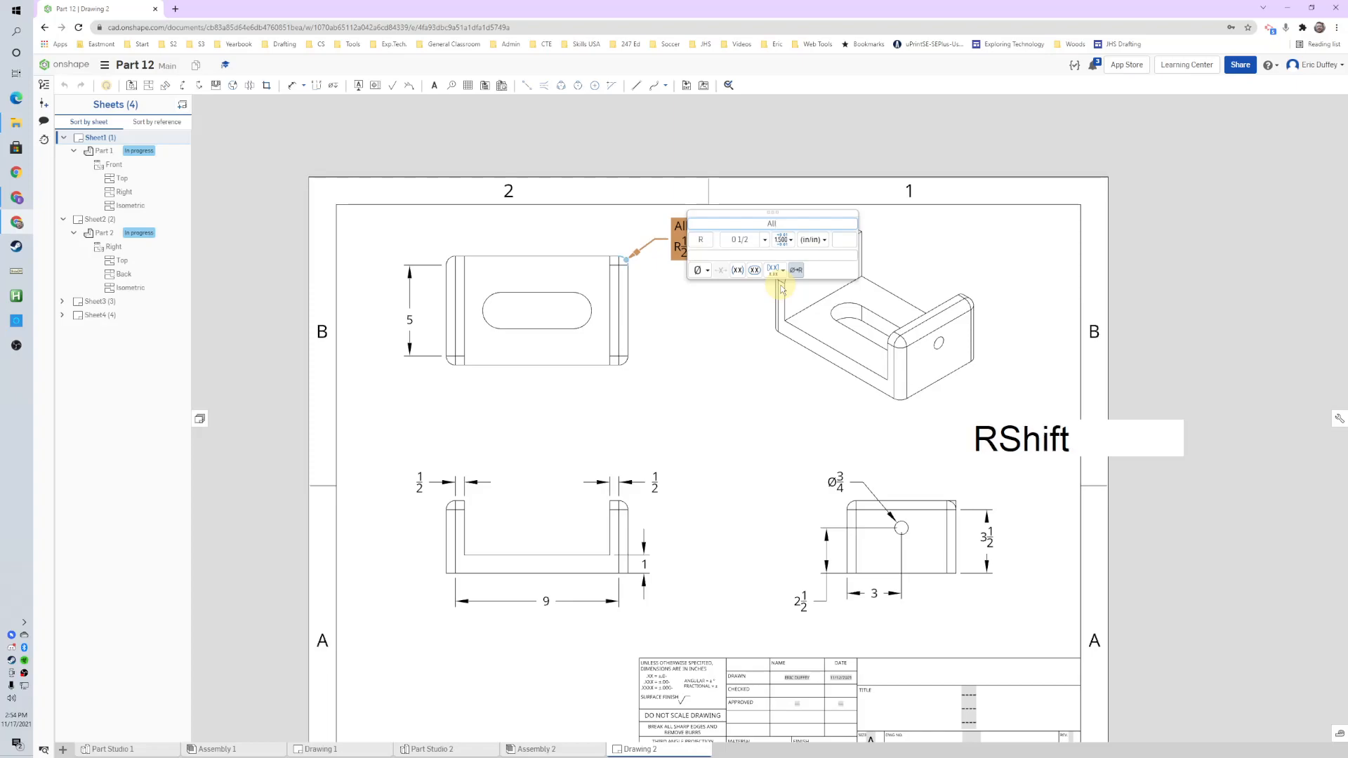
type("d")
key("BackSpace")
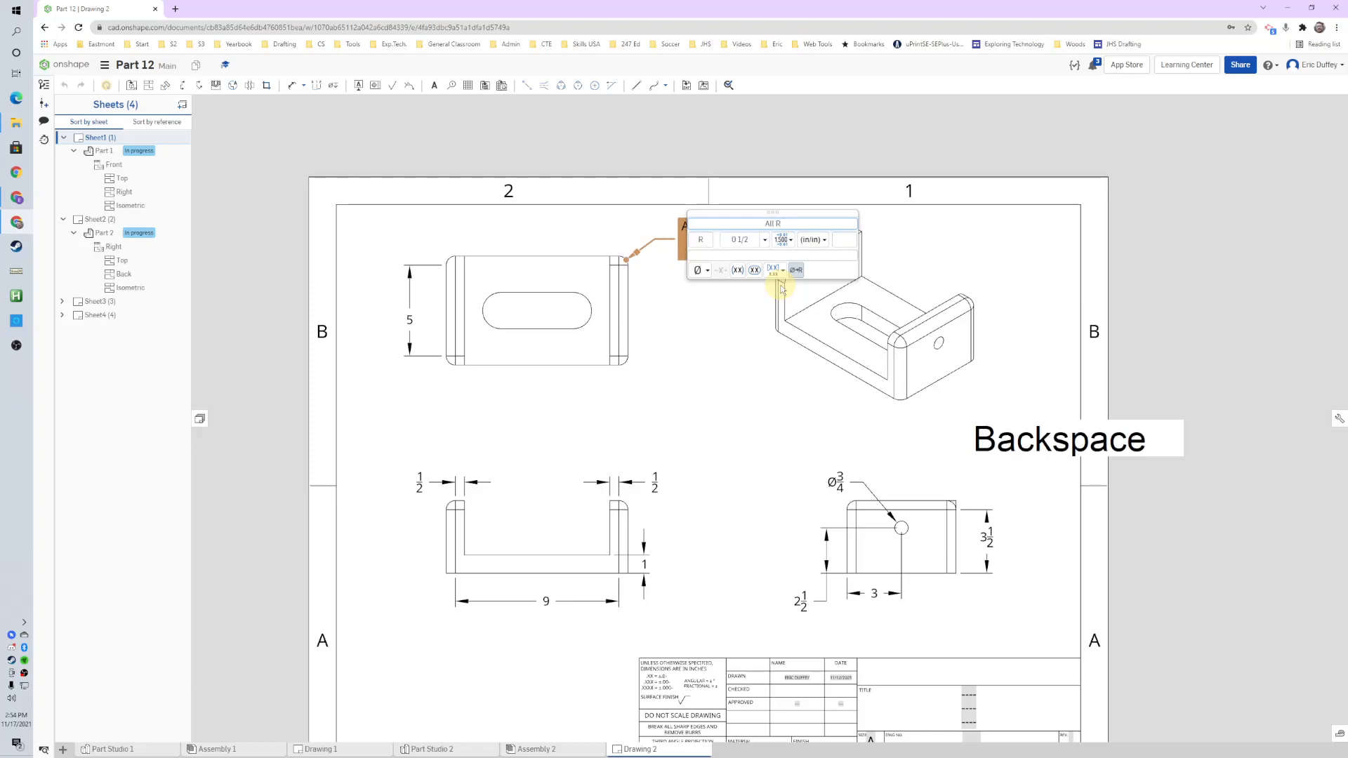
type("d")
type("d")
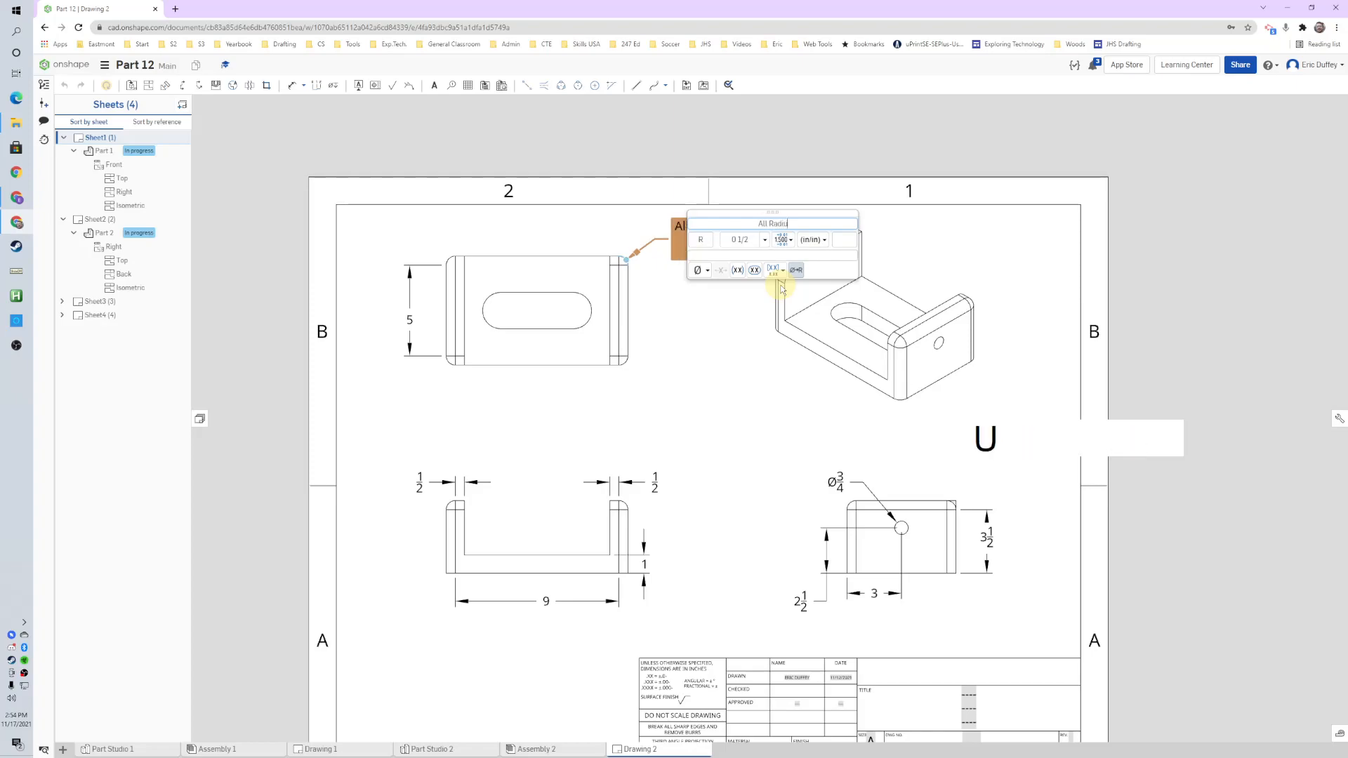
key("KP_Enter")
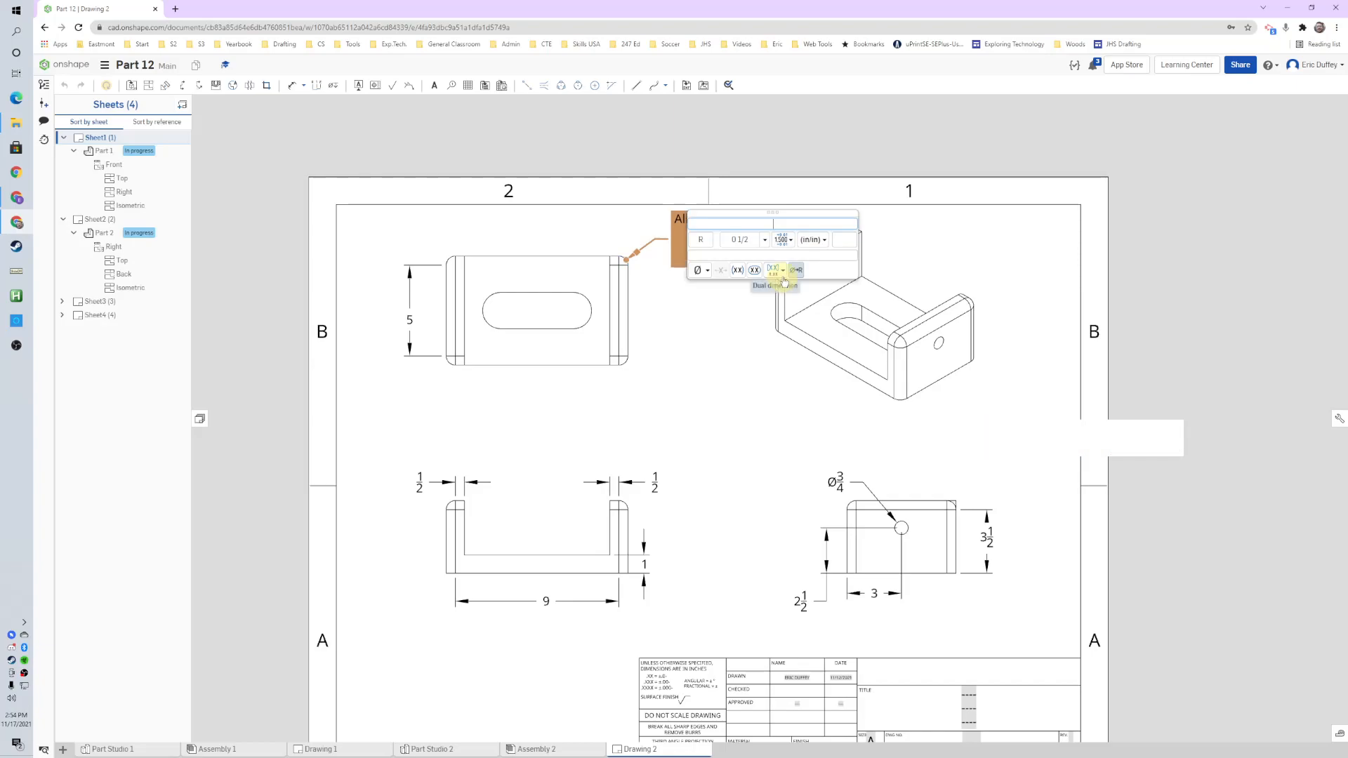
key("BackSpace")
left_click(747, 391)
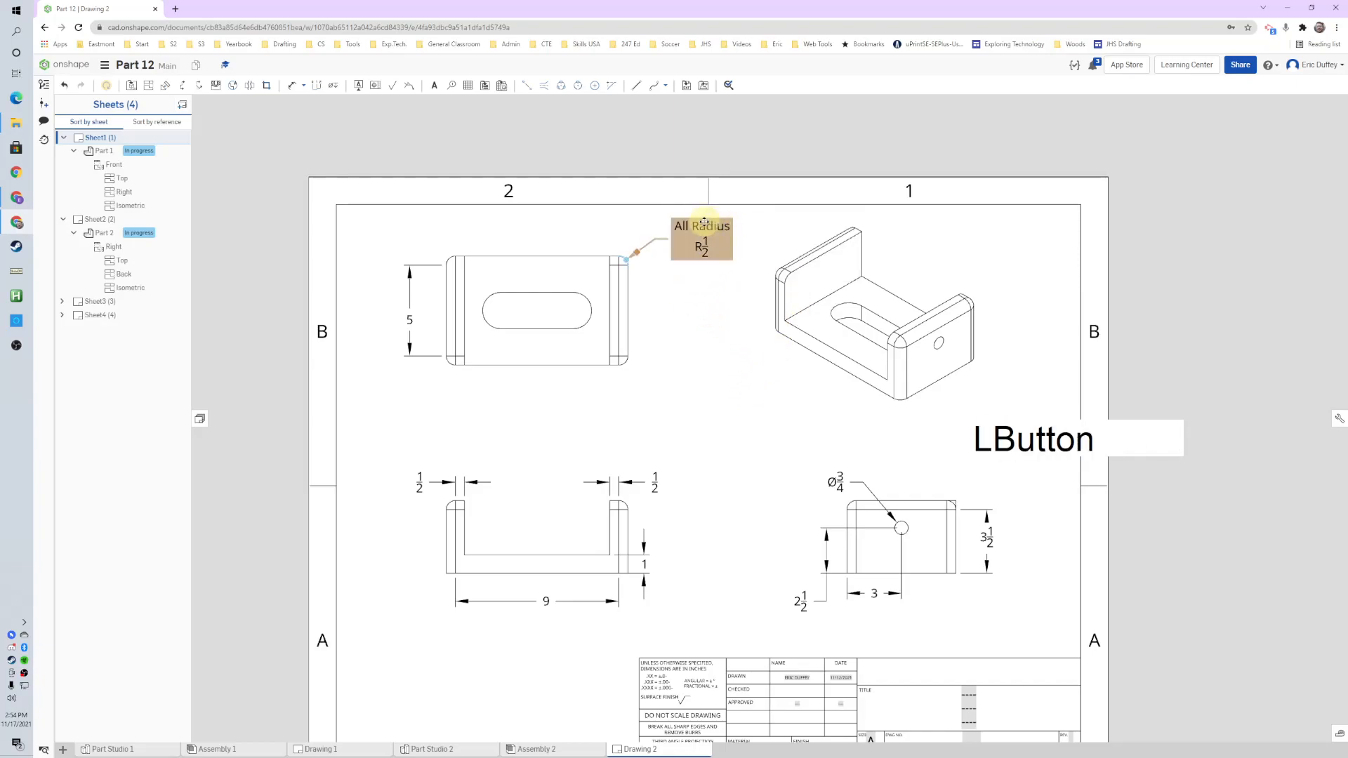
Step: Dimension the radius of the slot's left end and the horizontal distance from its center to the part's left edge
key("d")
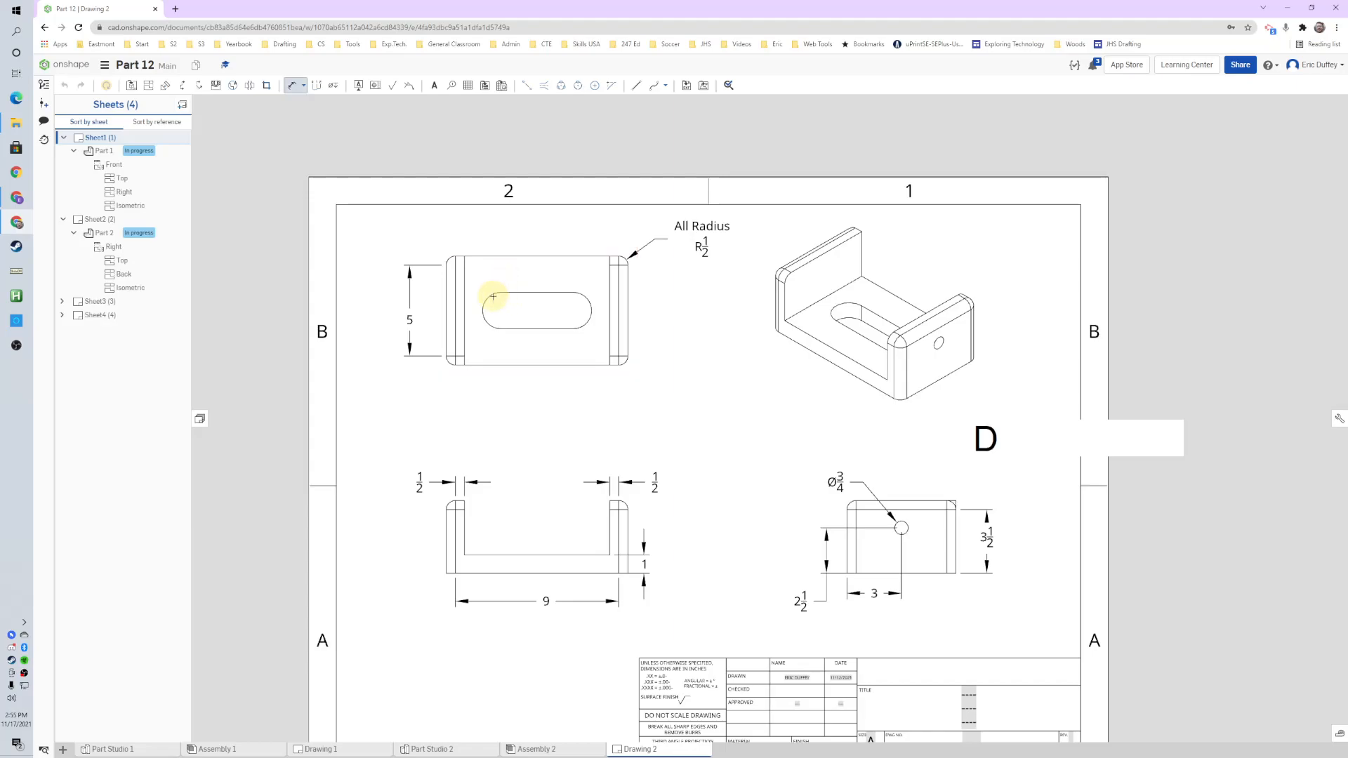
left_click(493, 295)
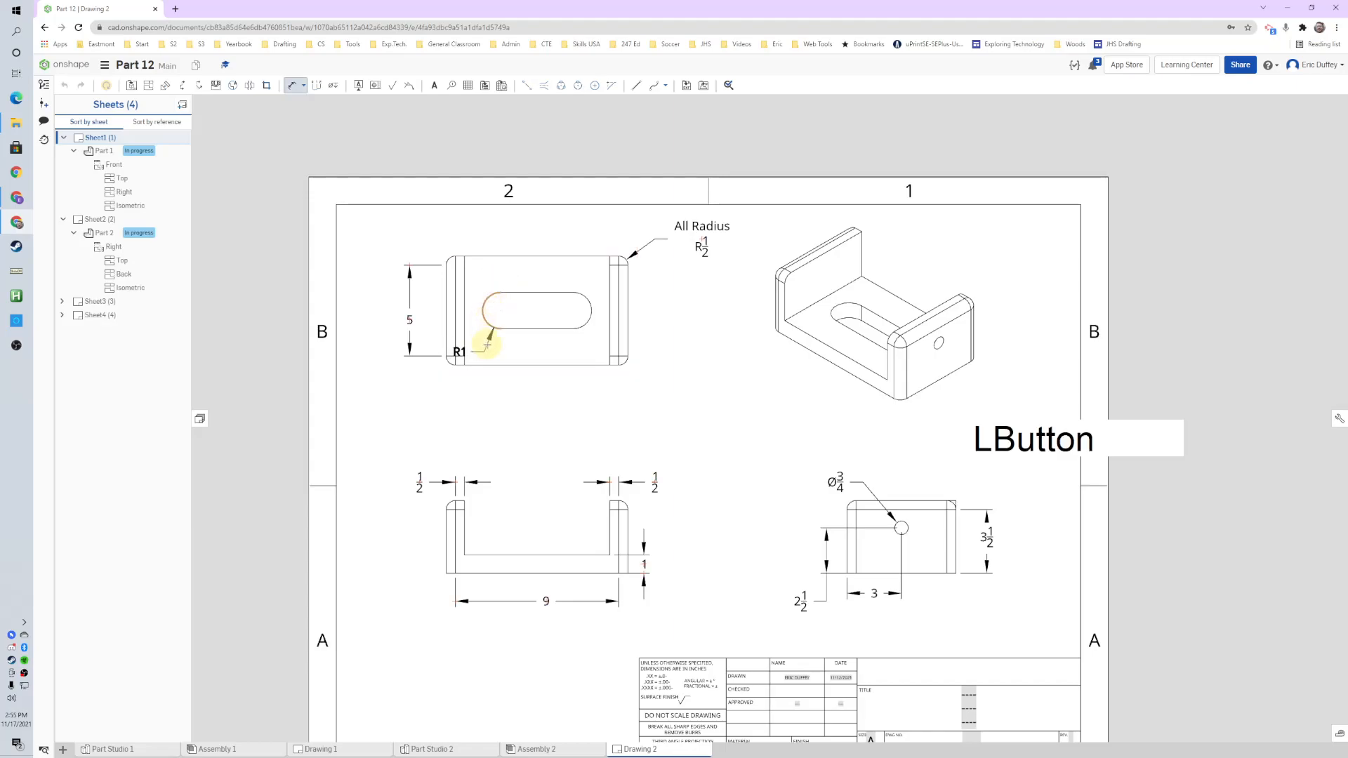
left_click(472, 383)
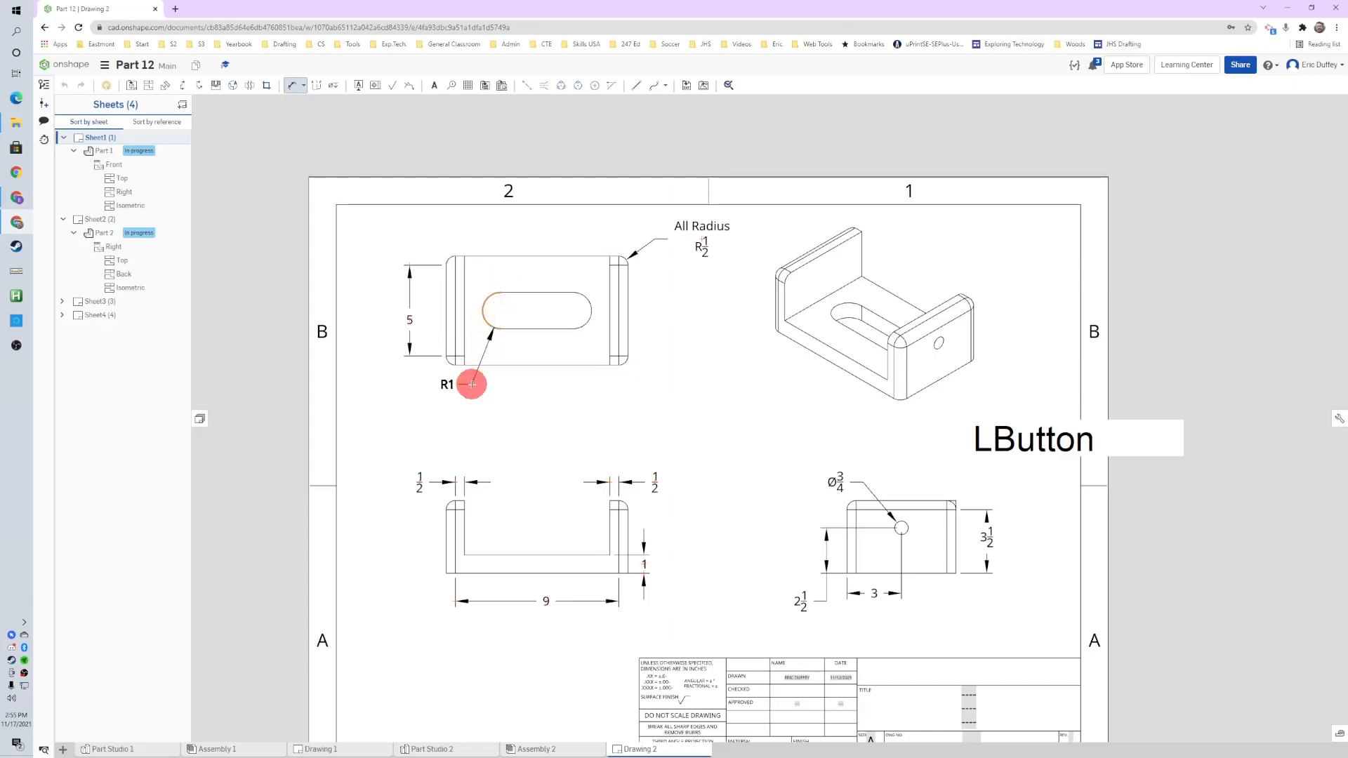
left_click(501, 311)
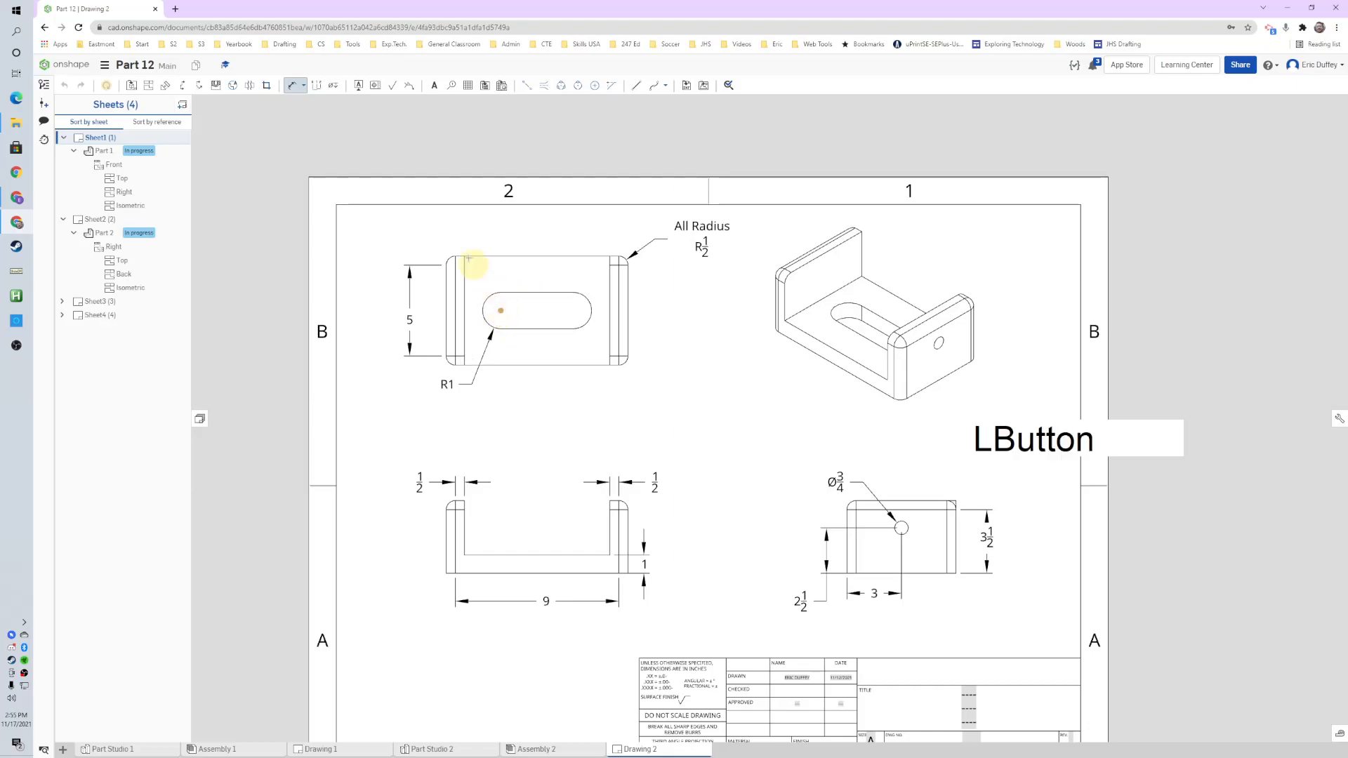
left_click(449, 271)
left_click(472, 230)
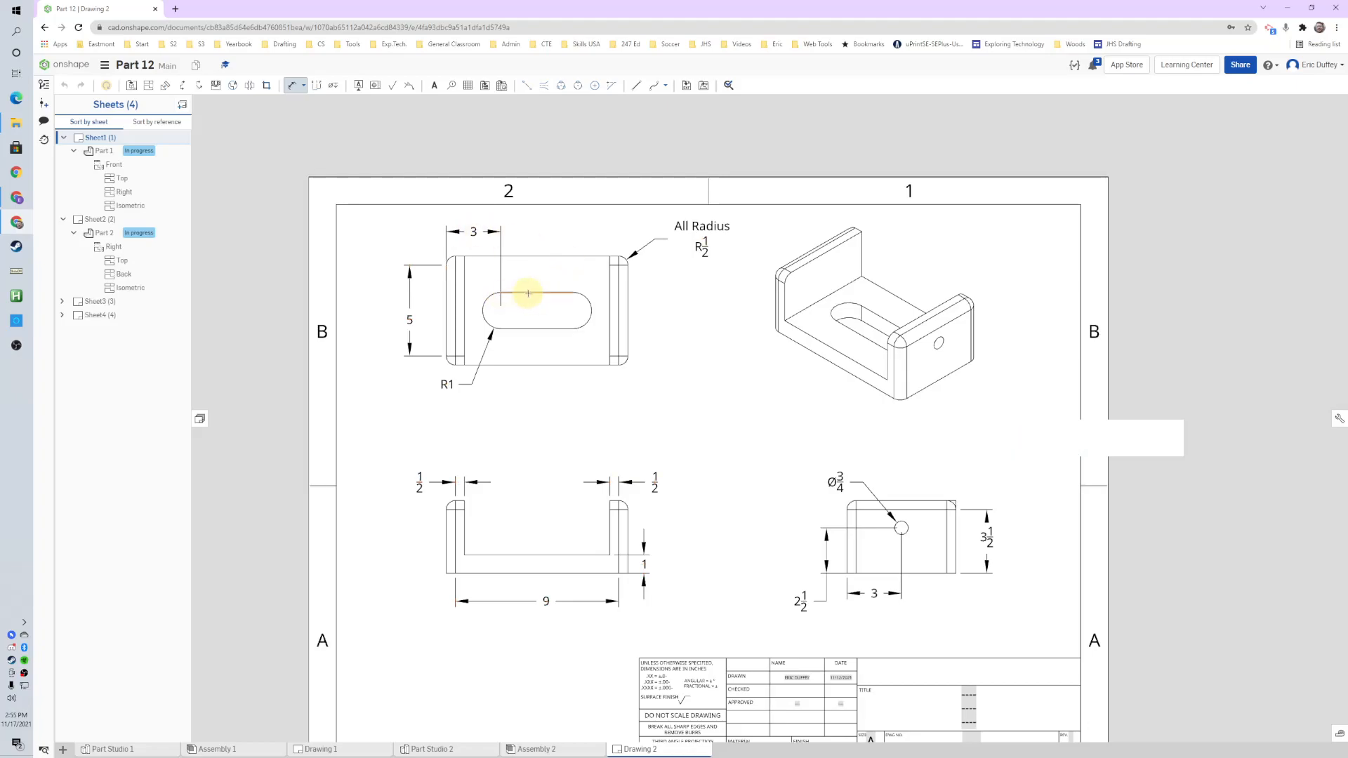
Step: Dimension the slot's straight length above the top view and its right end center's distance from the part's lower edge
left_click(528, 292)
left_click(538, 232)
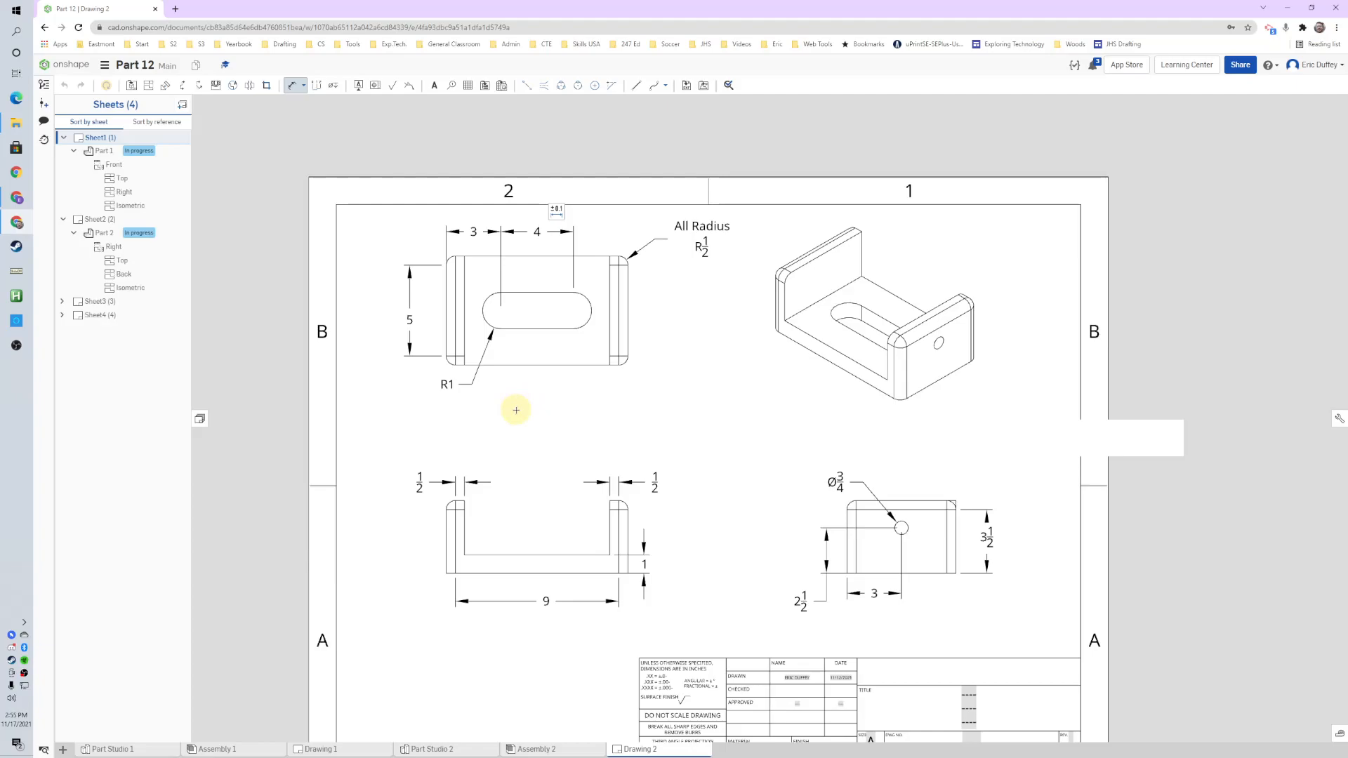
left_click(591, 309)
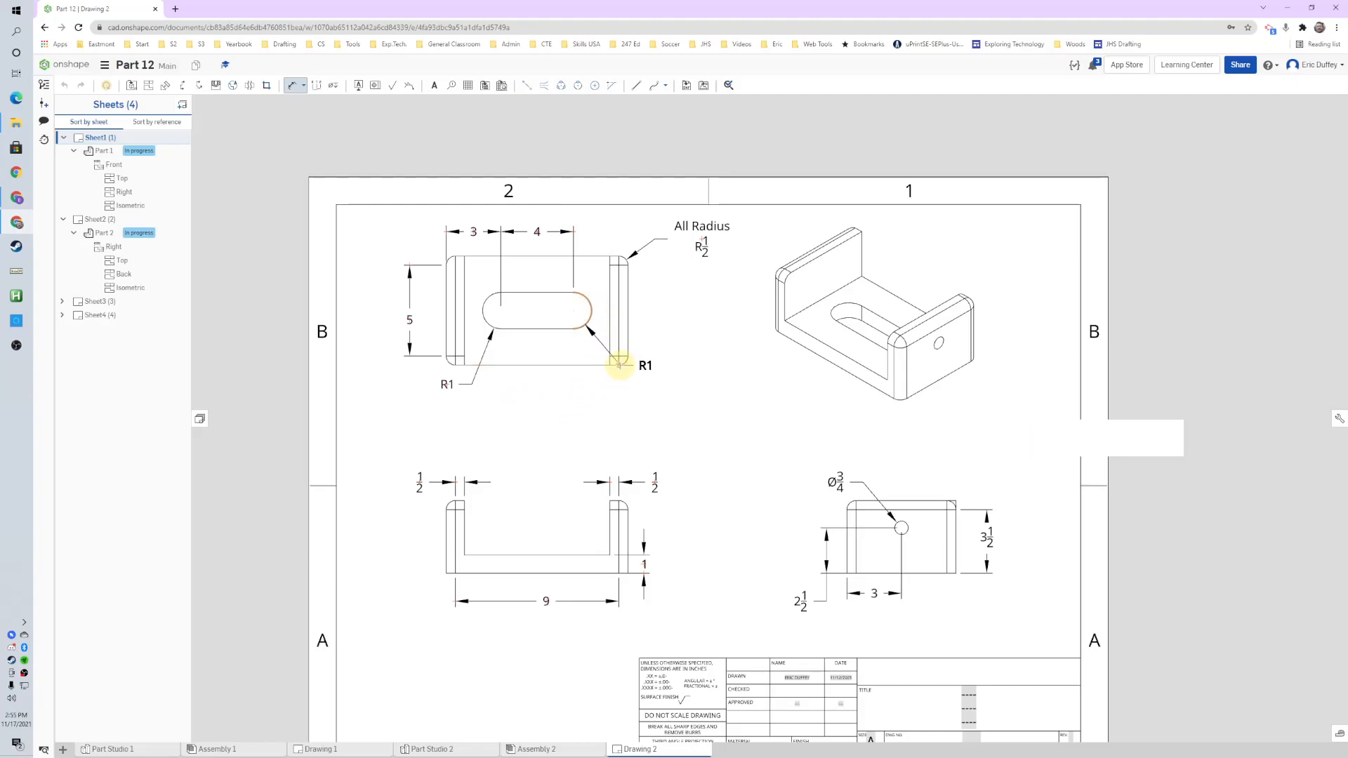
left_click(620, 365)
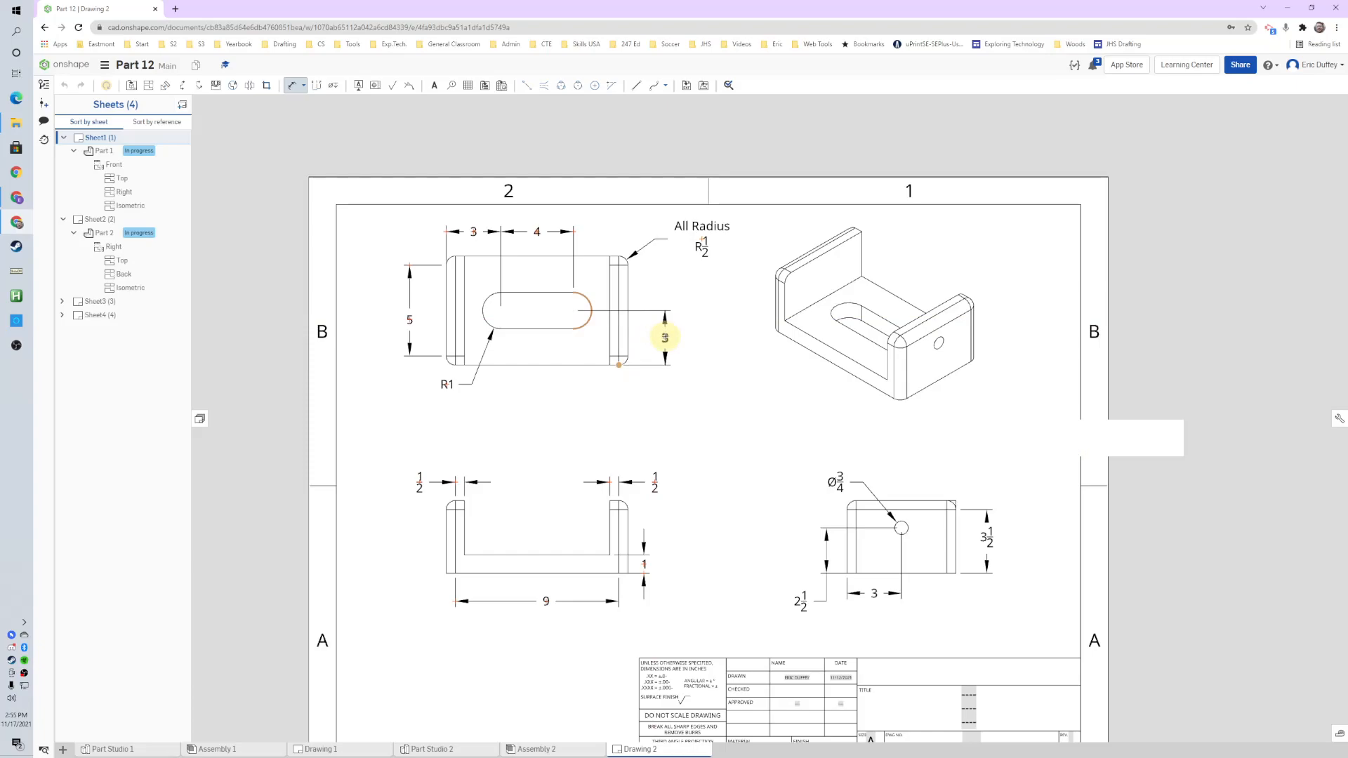
left_click(661, 337)
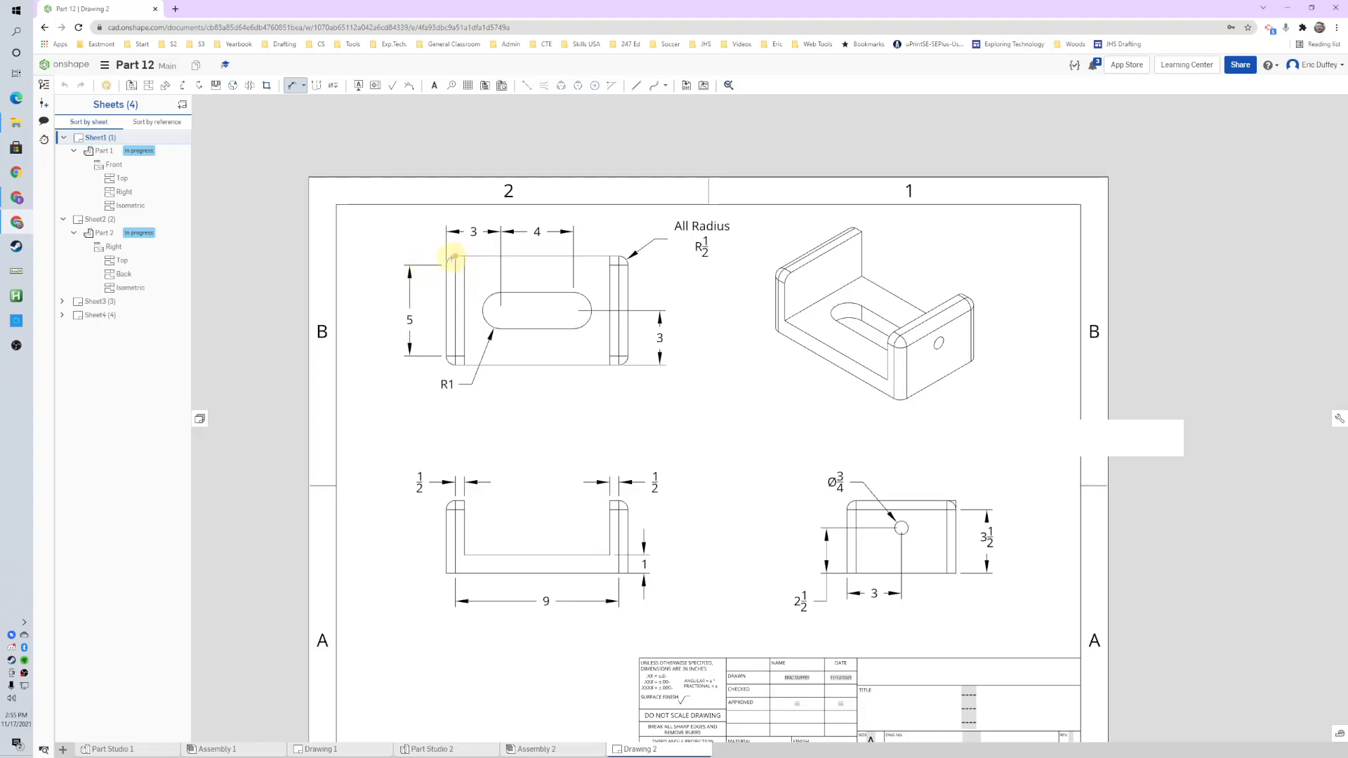
Step: Replace the 5 dimension beside the top view with one spanning the part's full depth between its outer edges
key("Escape")
left_click(411, 319)
key("Delete")
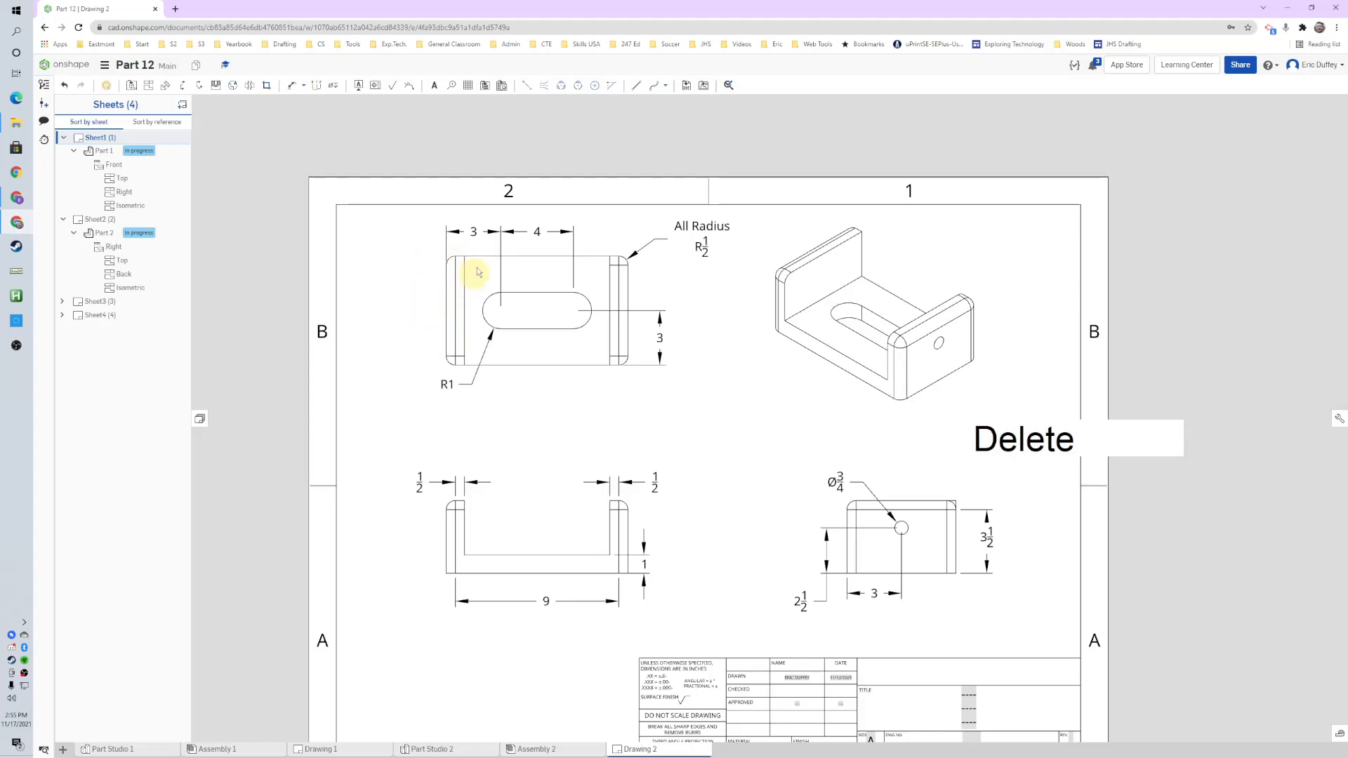
key("d")
left_click(455, 257)
left_click(456, 367)
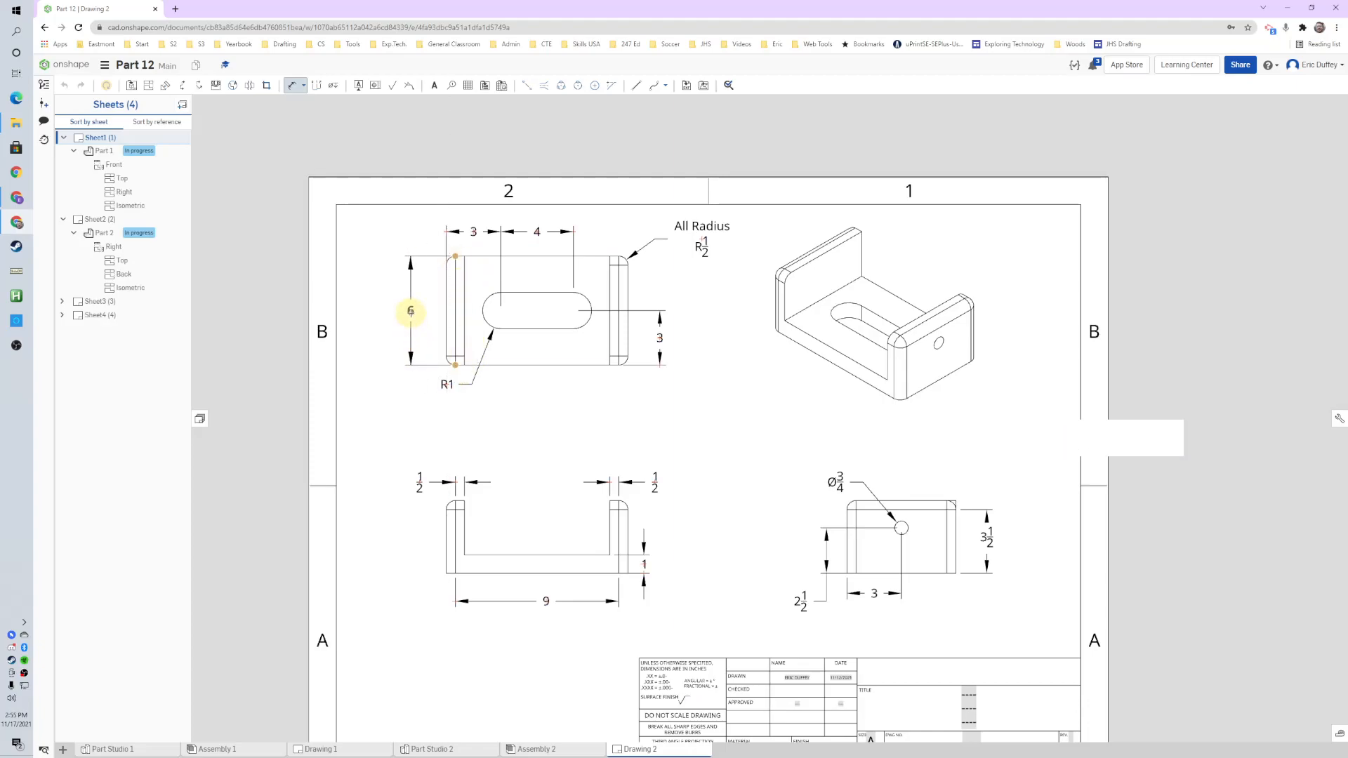
left_click(411, 311)
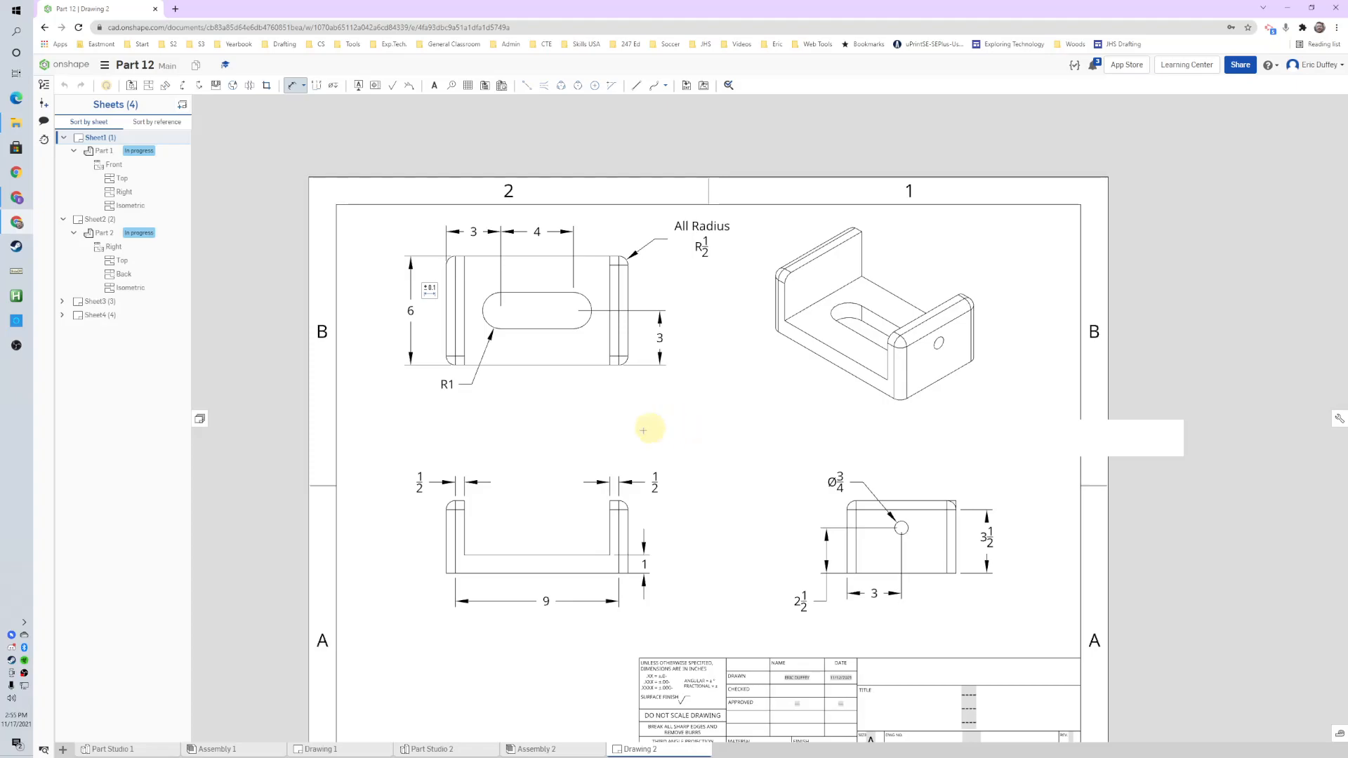
Step: Replace the 9 dimension below the front view with one spanning the full base length, placed in the old one's position
left_click(447, 570)
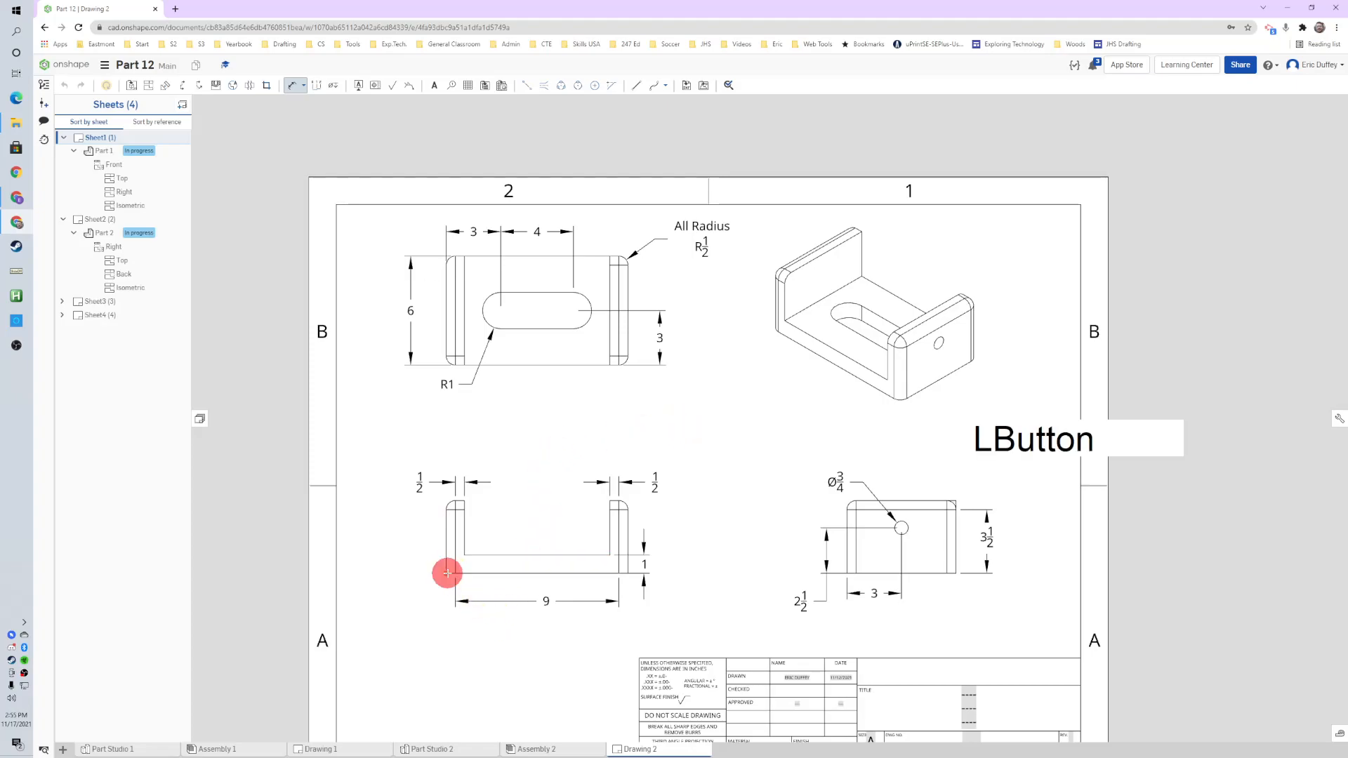
left_click(628, 573)
left_click(548, 627)
key("Escape")
left_click(546, 602)
key("Delete")
left_click_drag(545, 627, 548, 602)
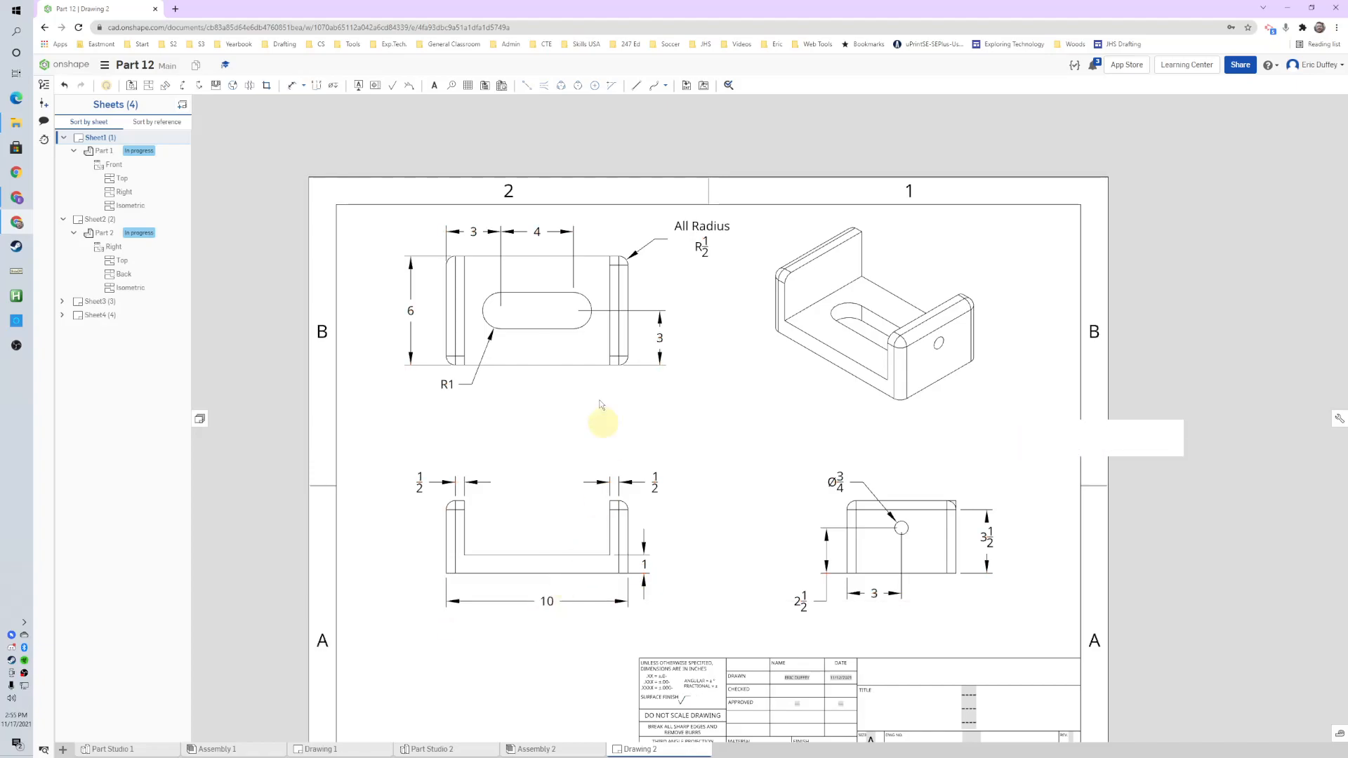
Step: On Sheet2, replace the detached 1 1/4 dimension in the top view with a new one spanning the plate and boss
left_click(99, 231)
left_click(695, 378)
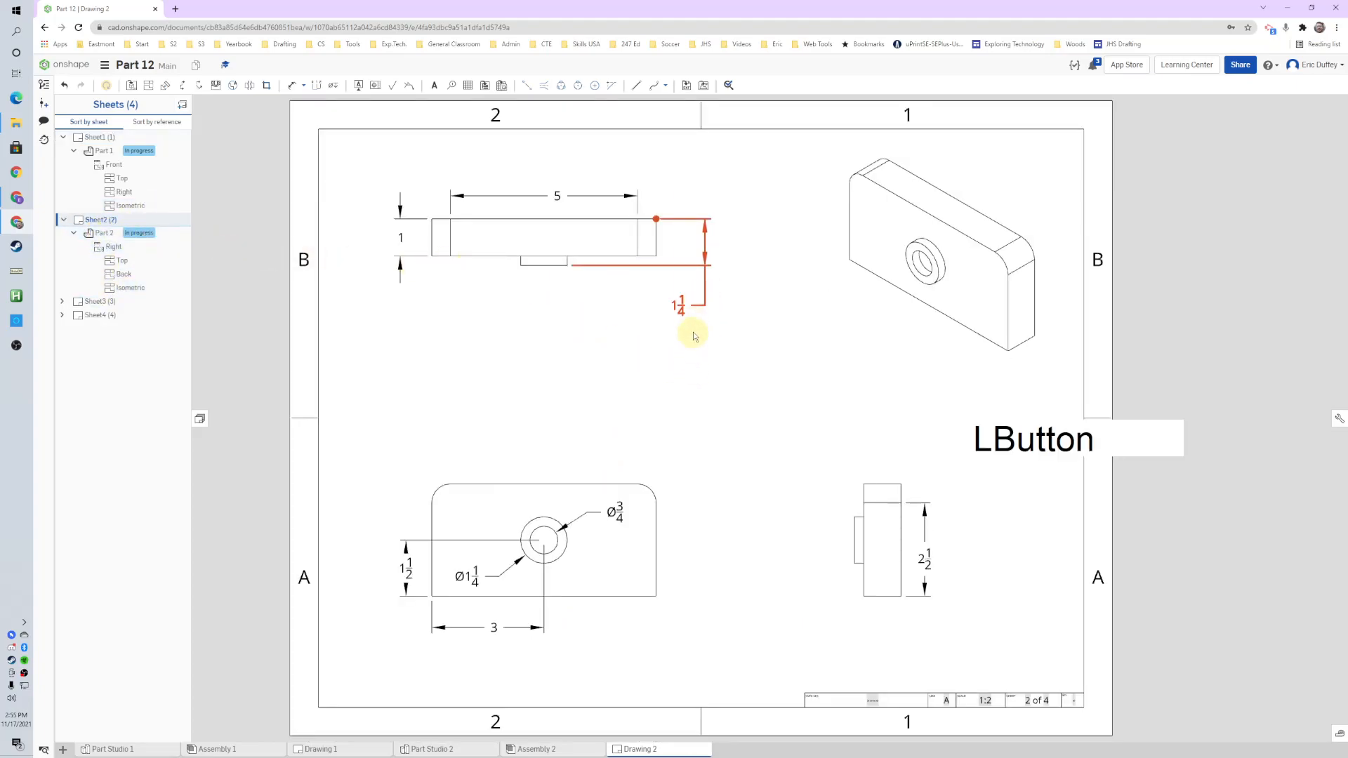
left_click(681, 304)
key("Delete")
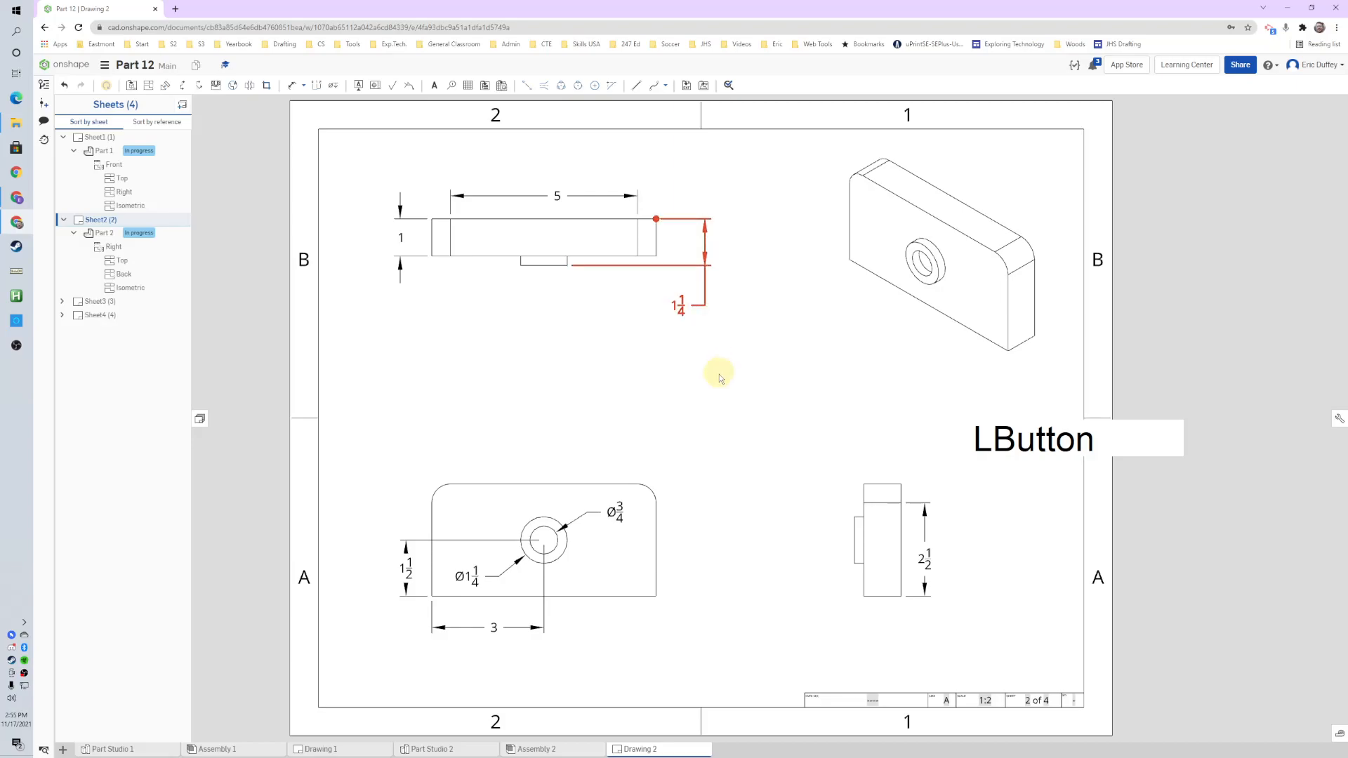
left_click(685, 306)
key("Delete")
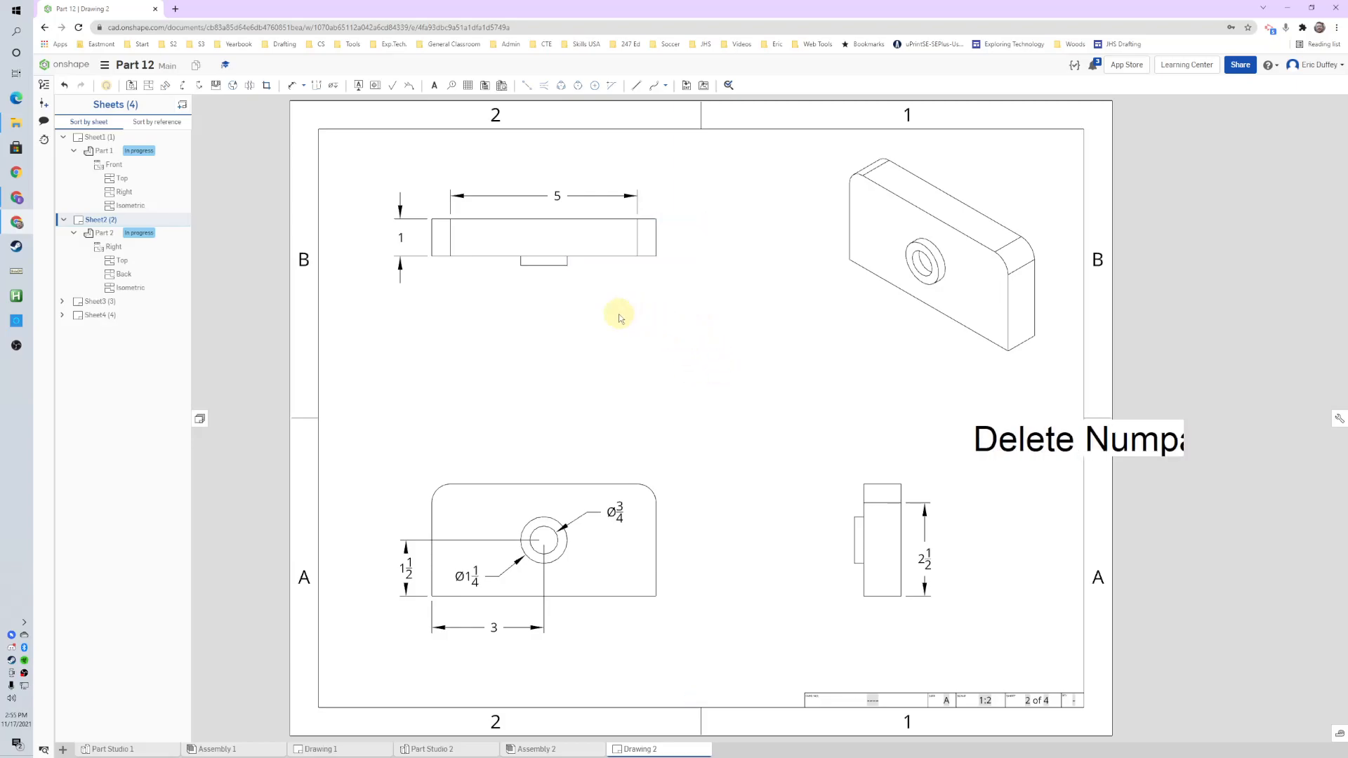
key("d")
left_click(657, 221)
left_click(685, 237)
left_click(658, 215)
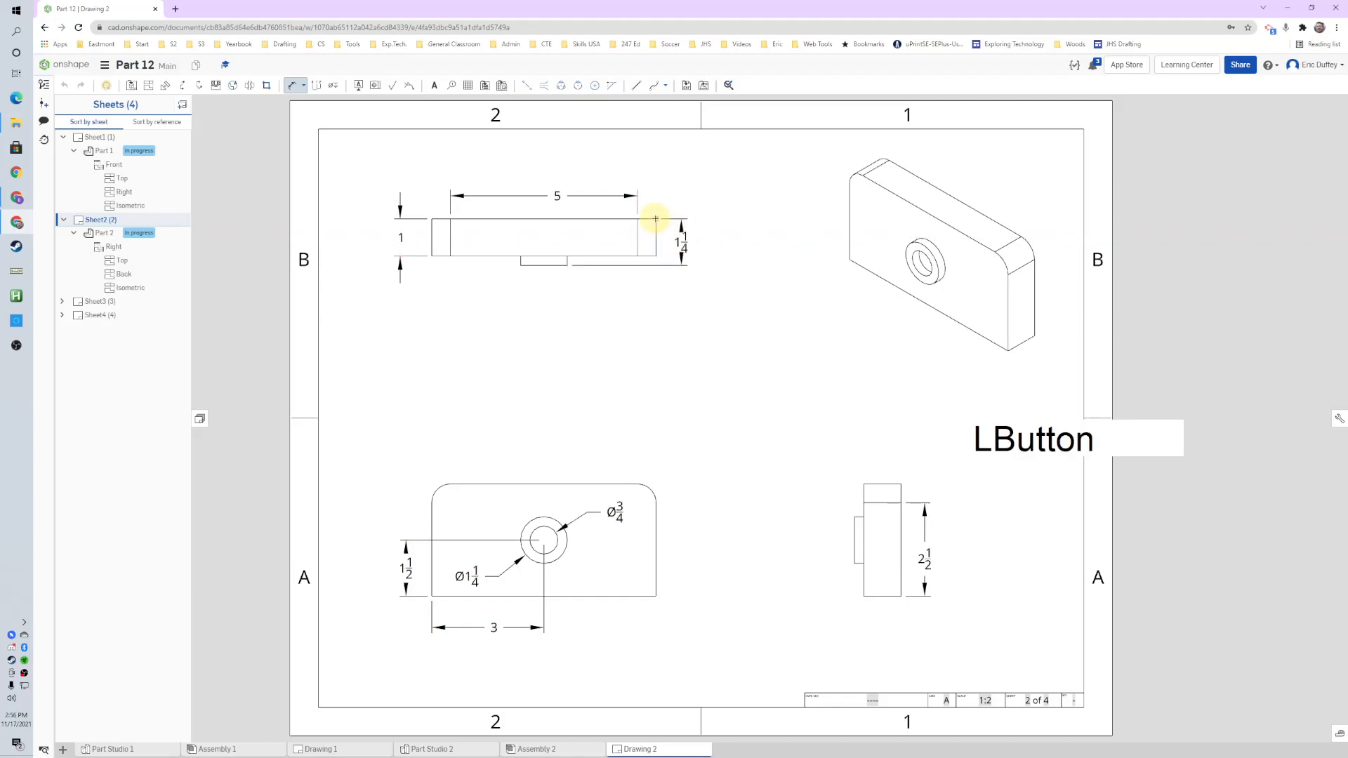
Step: Add a radius dimension to the upper right rounded corner of the Sheet2 front view, and return to Sheet1
left_click(654, 490)
left_click(677, 465)
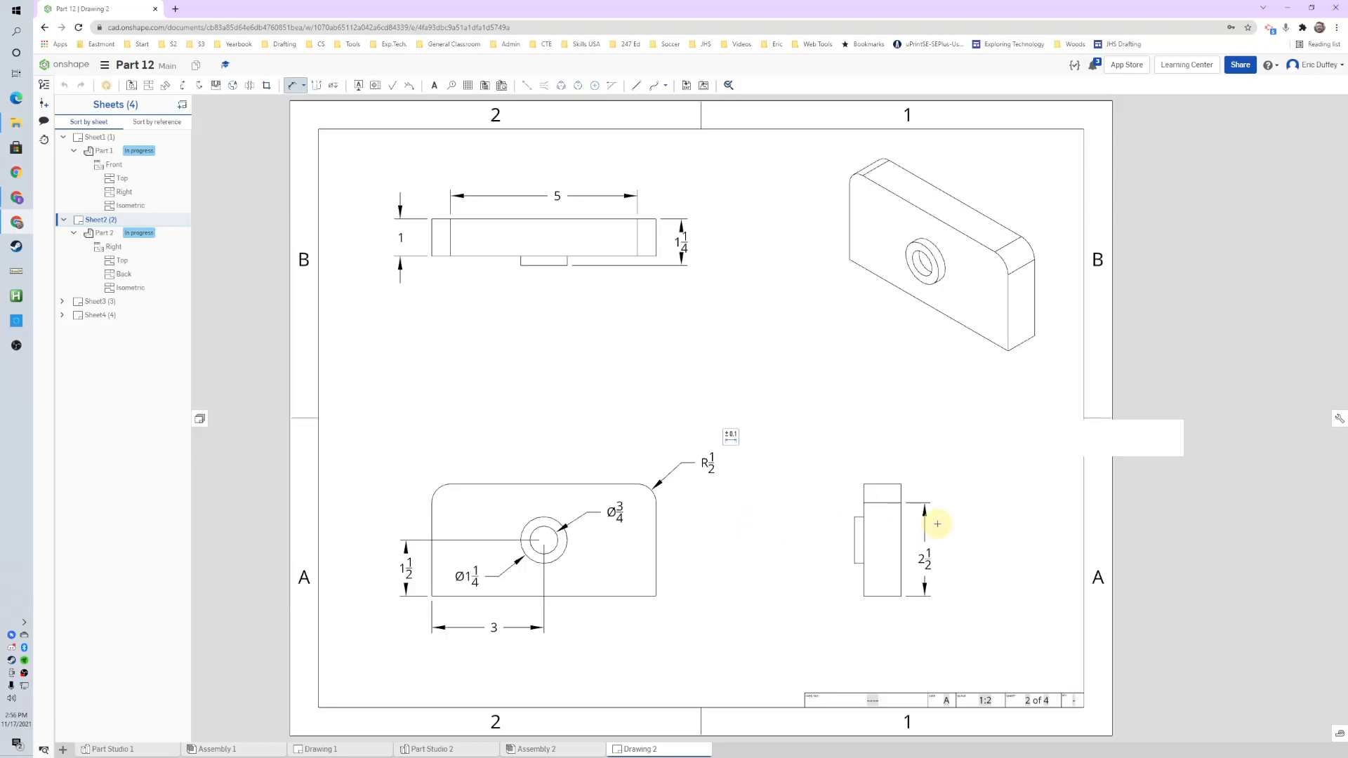
left_click(99, 138)
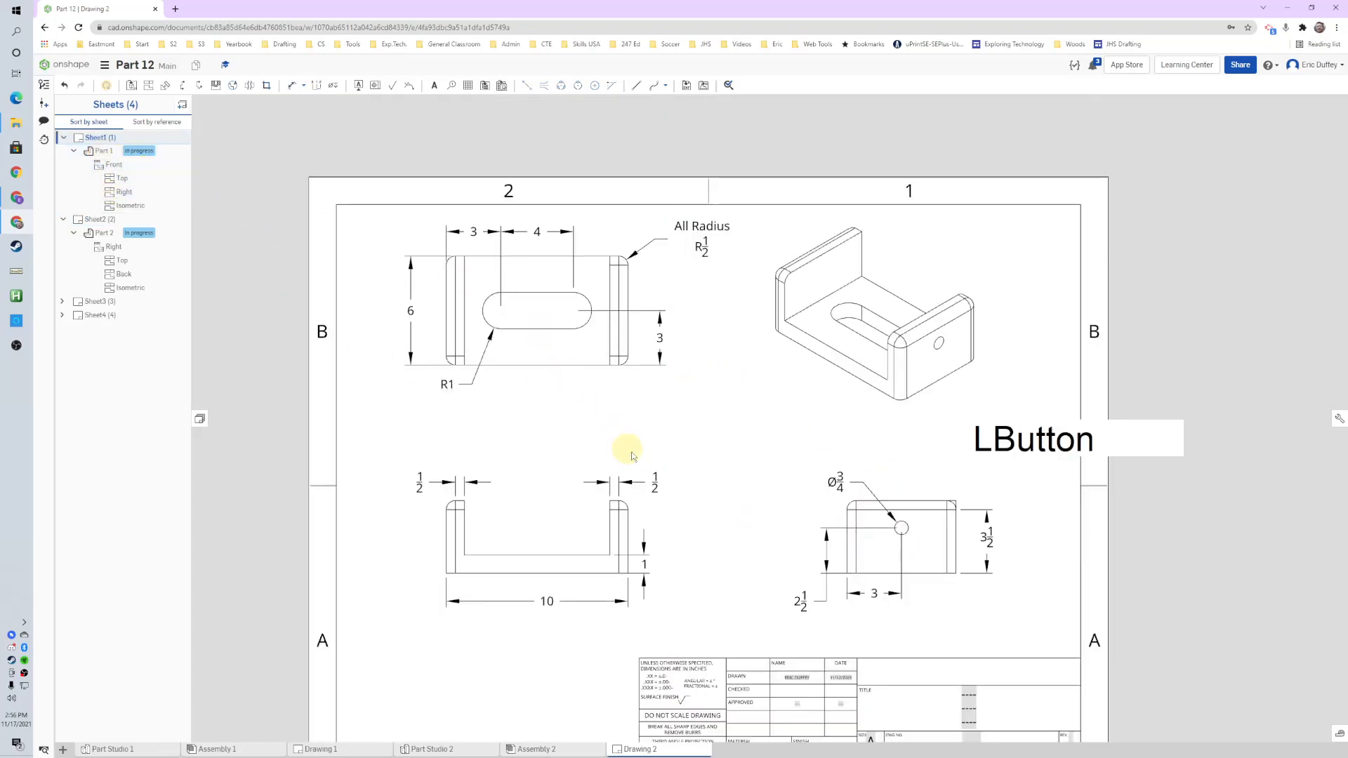
mouse_move(682, 418)
middle_mouse_down()
mouse_move(683, 460)
mouse_move(647, 476)
middle_mouse_up()
scroll(717, 437, "down", 1)
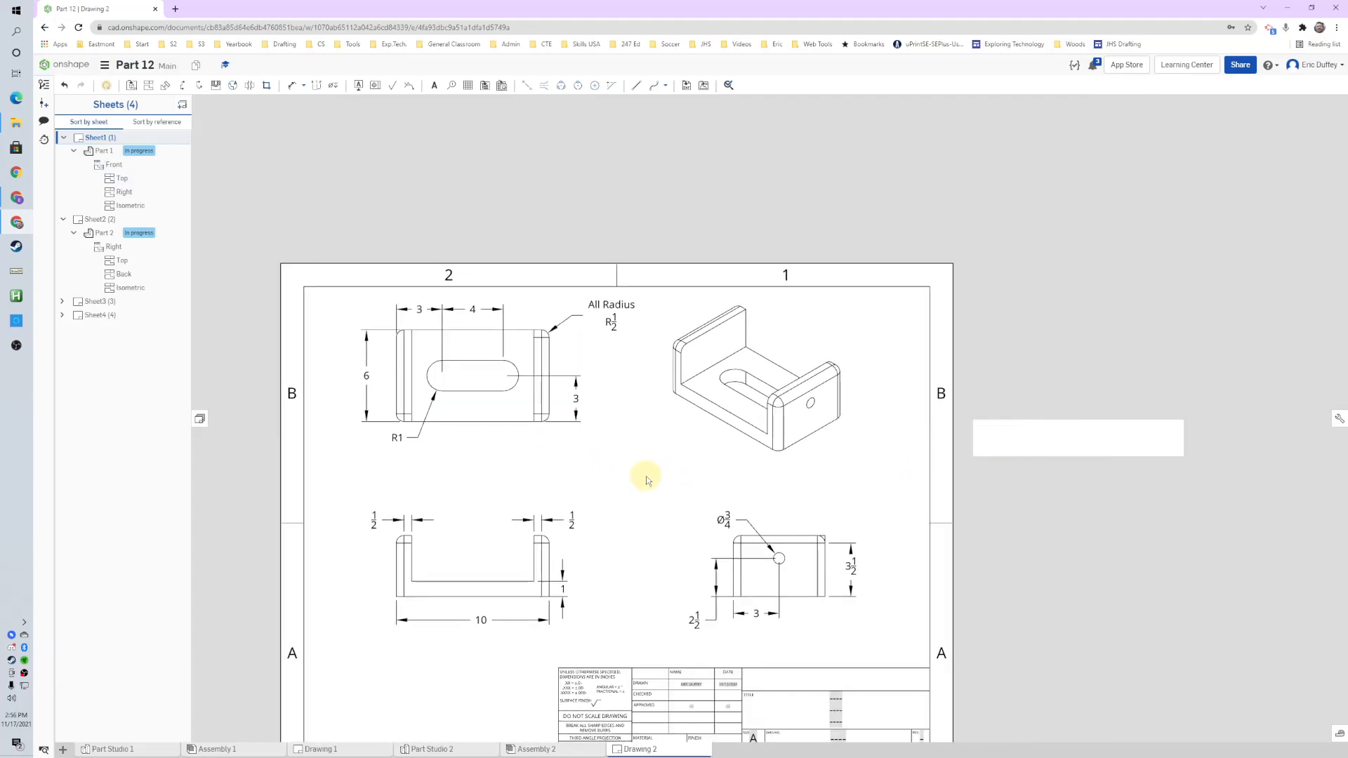